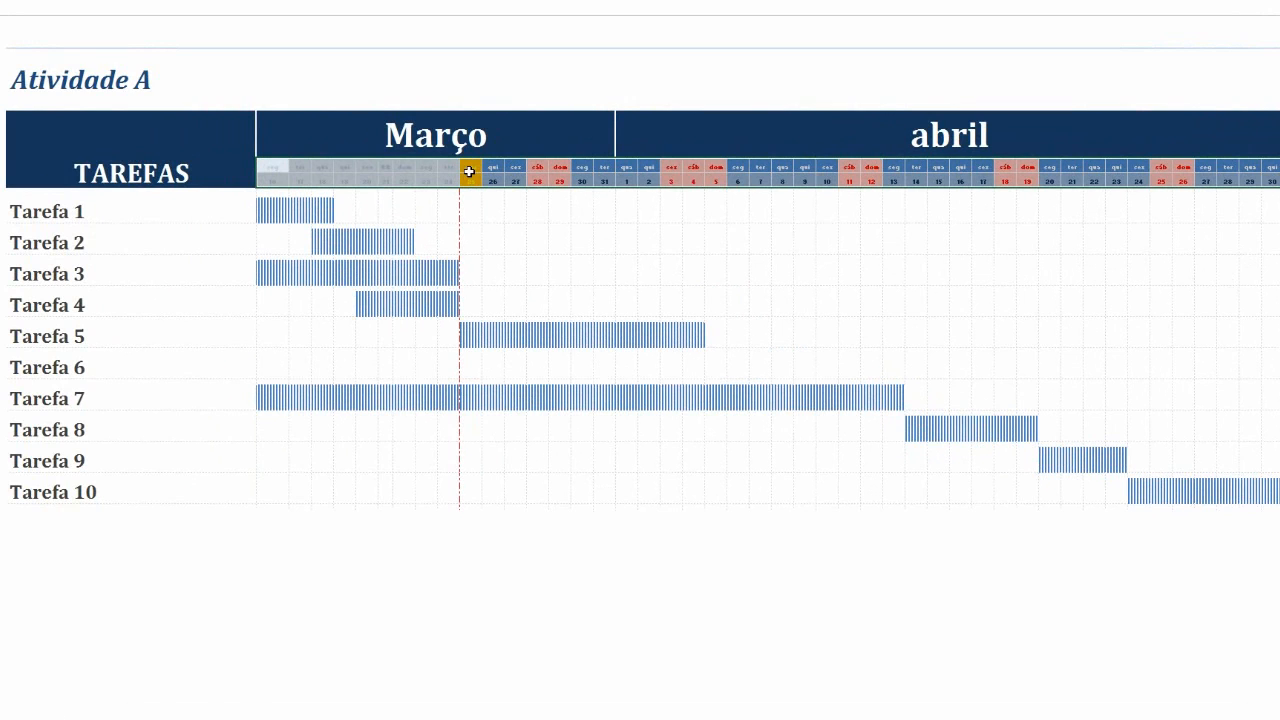
Examine the weekday and day-number header cells above the Gantt bars
drag(275, 167, 441, 180)
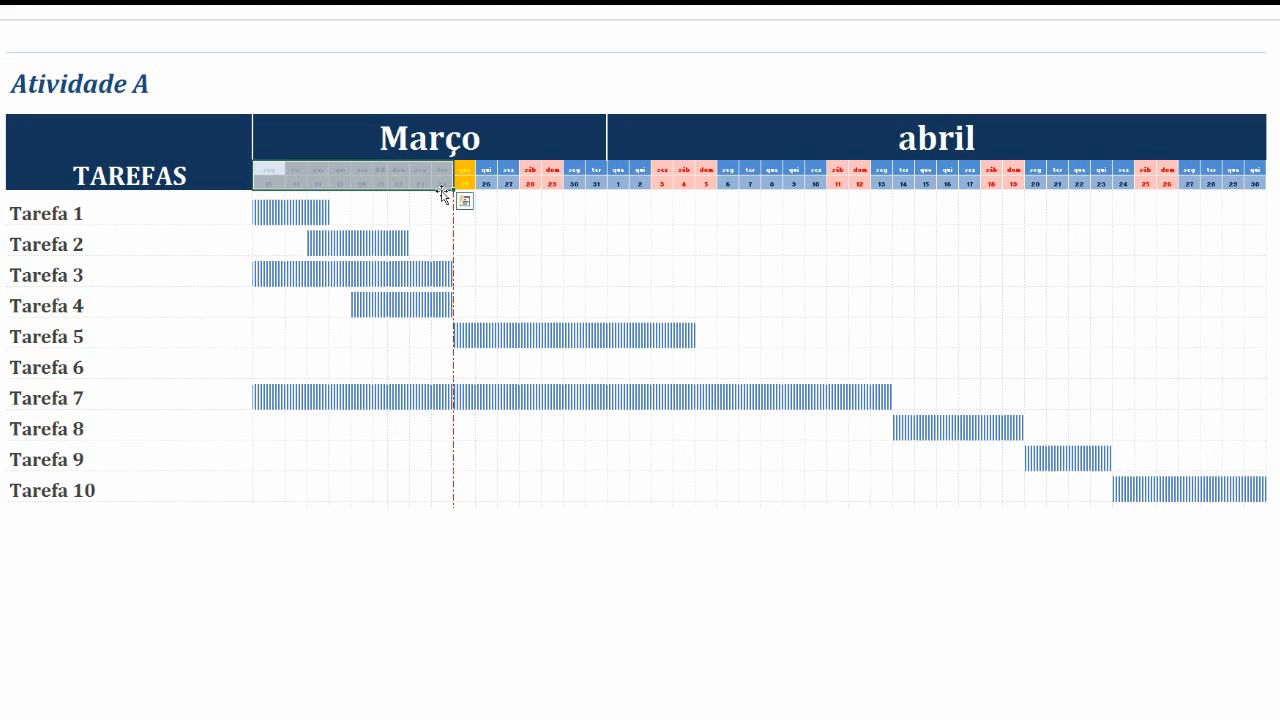
click(465, 182)
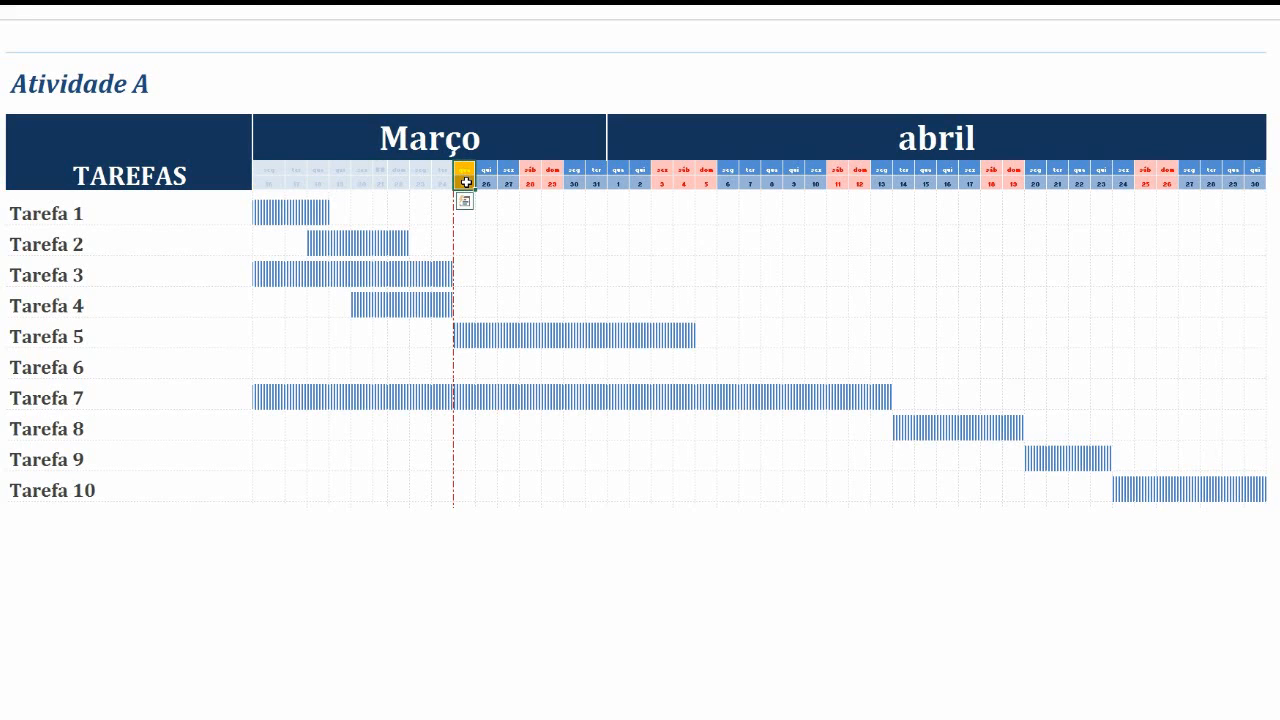
drag(530, 168, 560, 186)
drag(657, 171, 701, 175)
click(617, 211)
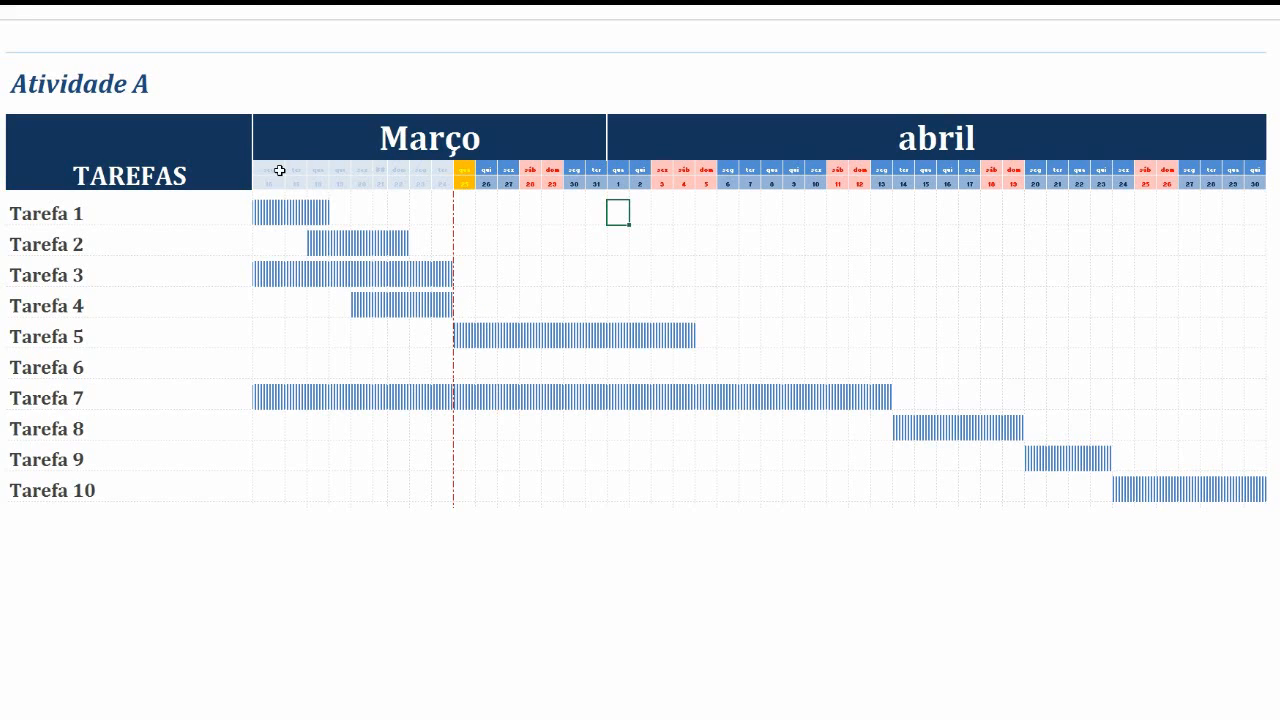
drag(279, 171, 463, 490)
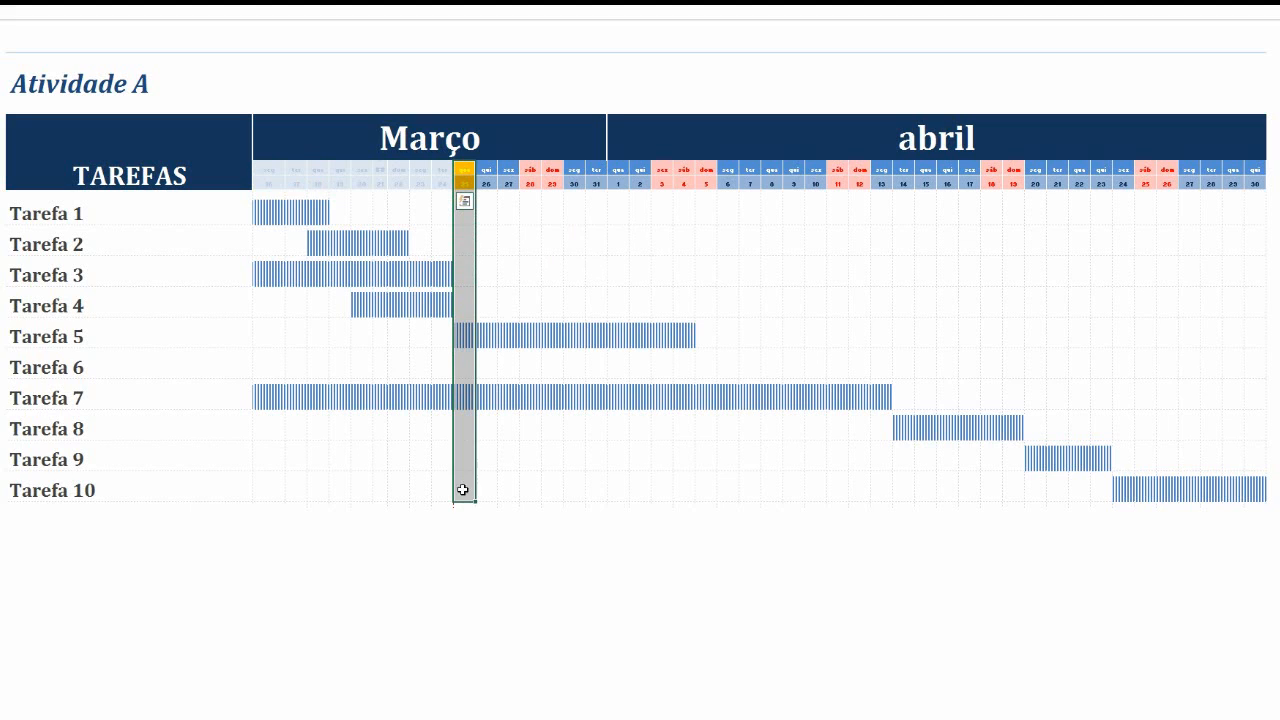
drag(534, 168, 548, 184)
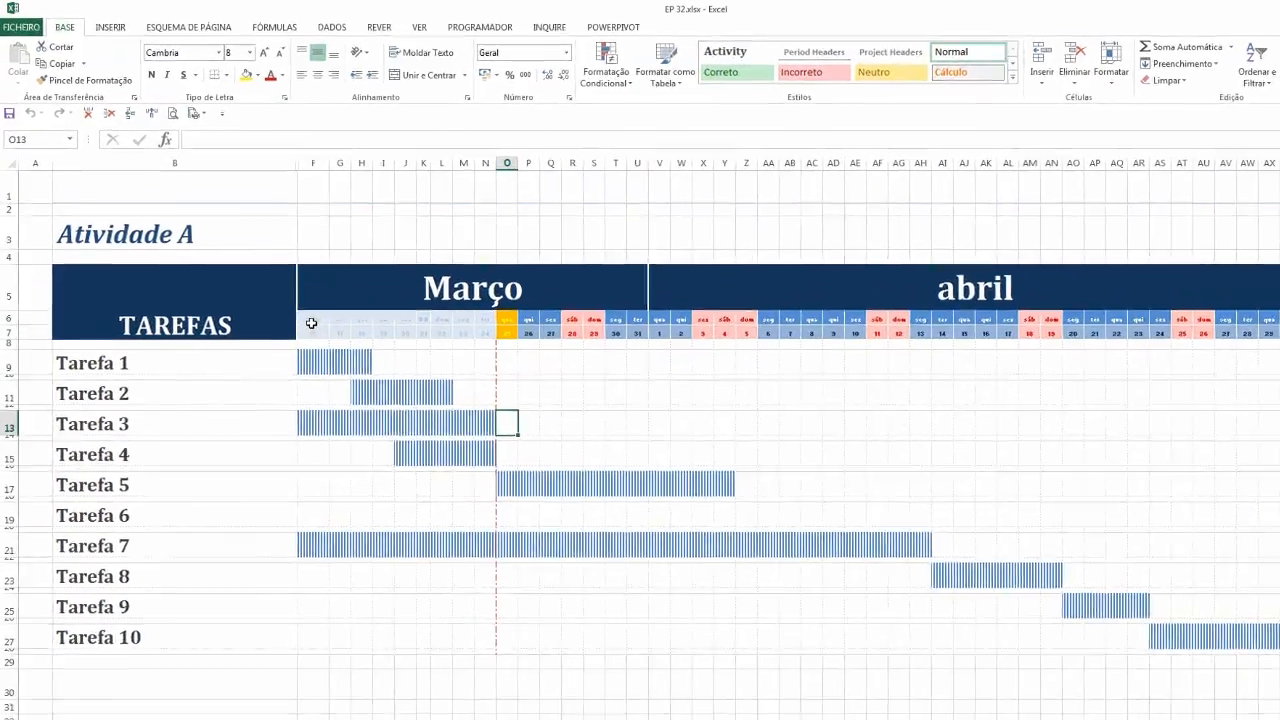
drag(287, 293, 490, 304)
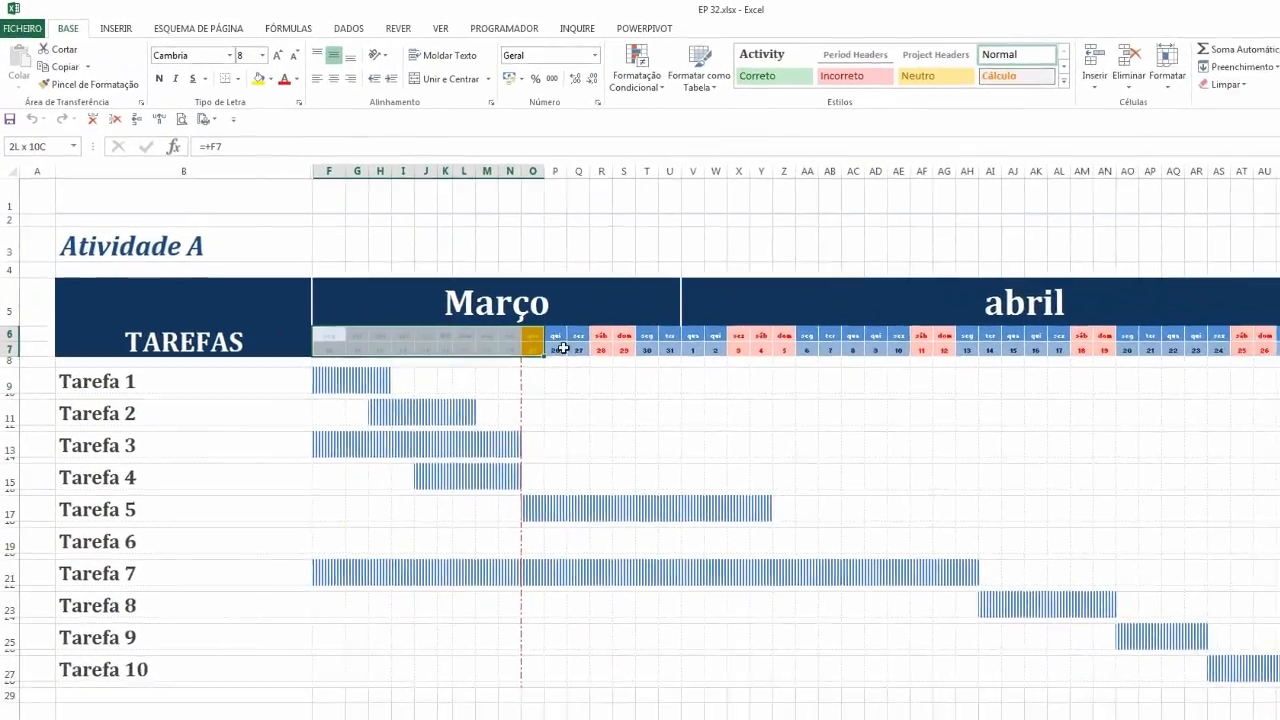
drag(563, 348, 1254, 320)
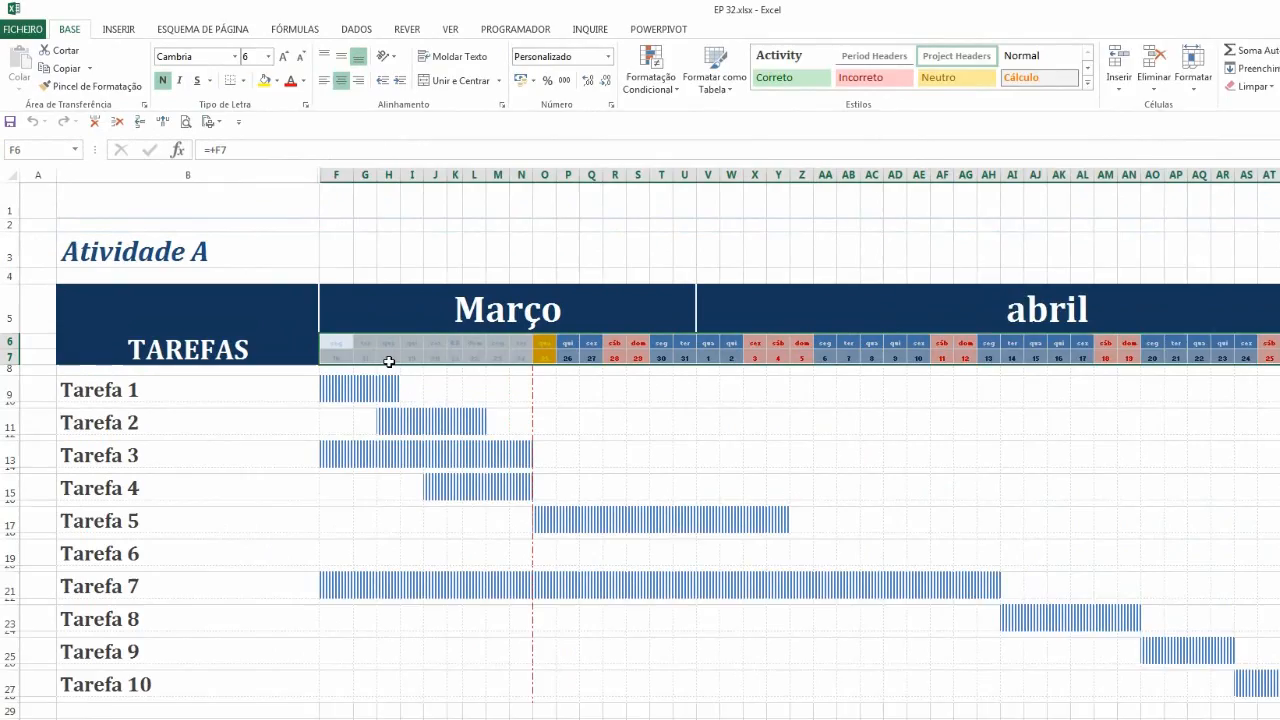
click(298, 323)
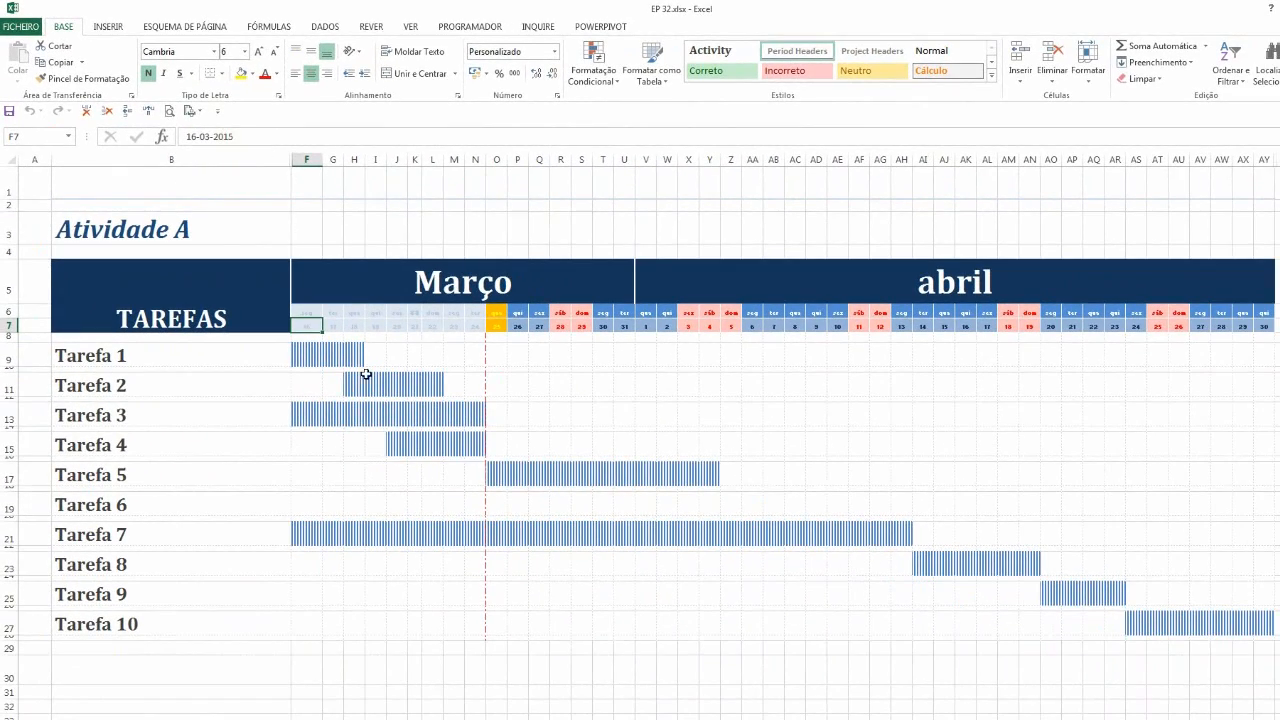
drag(322, 330, 1262, 330)
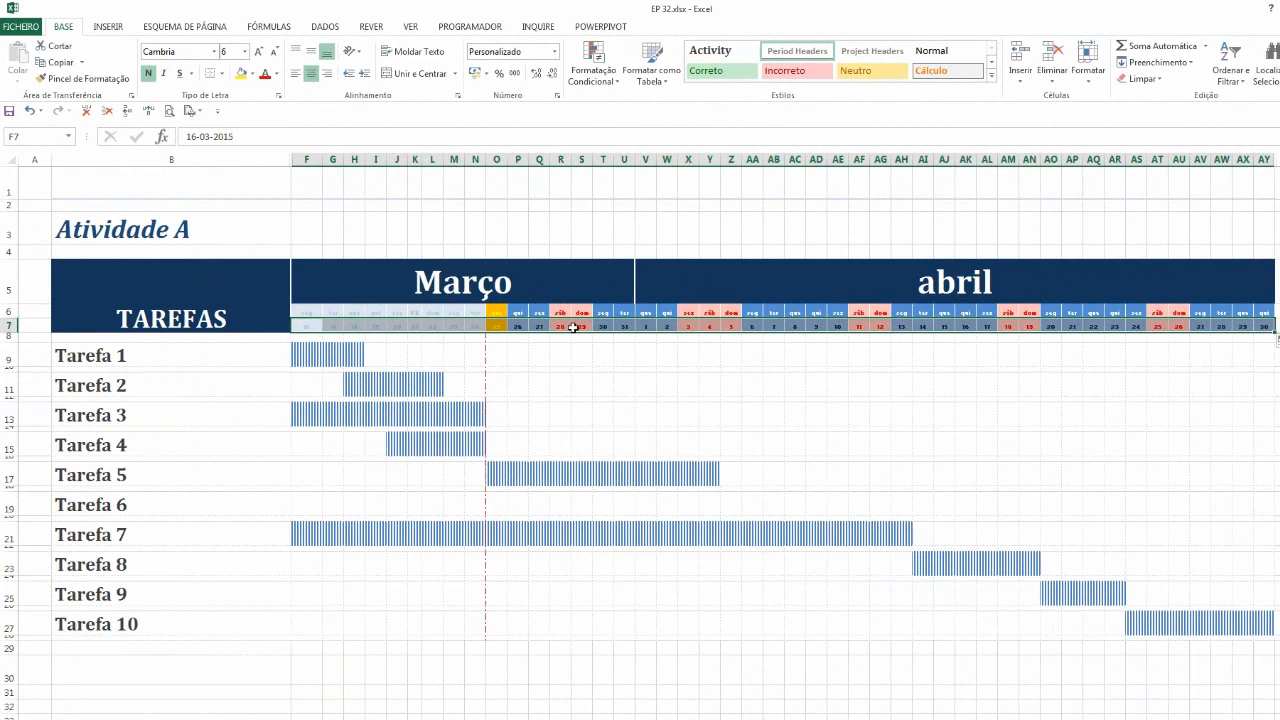
click(312, 330)
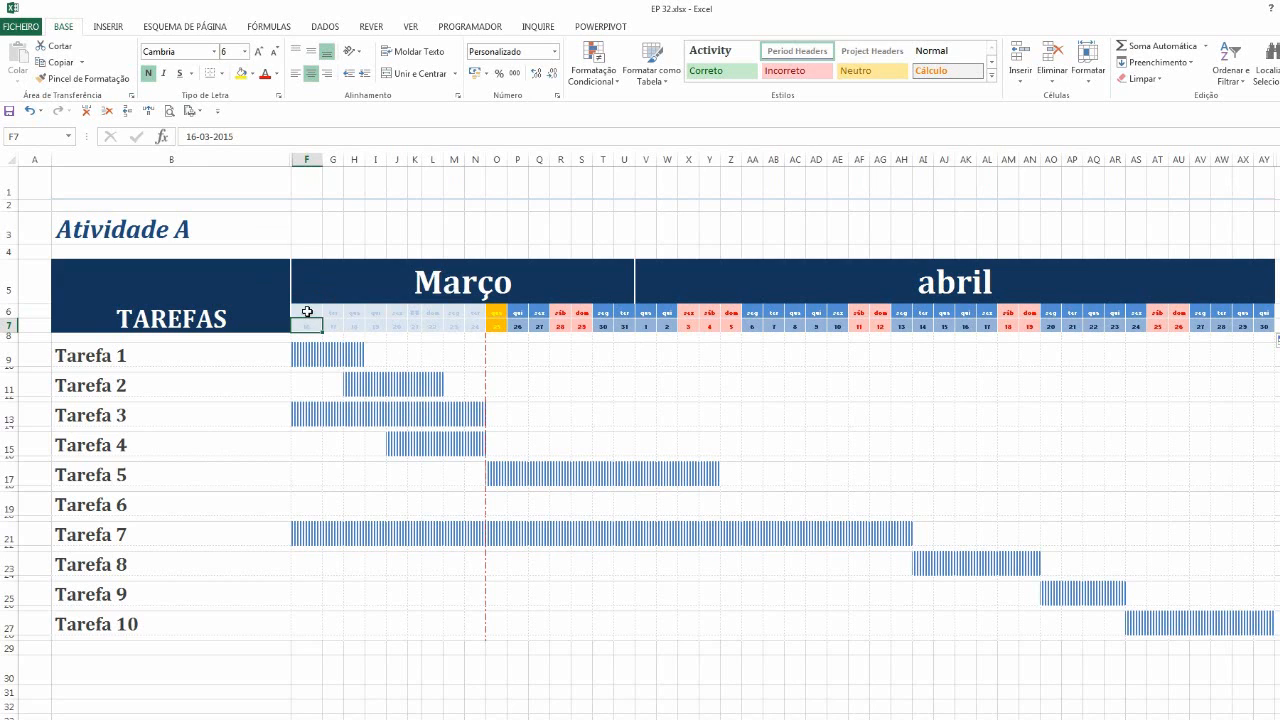
drag(307, 312, 309, 330)
click(308, 323)
Set the custom number format of the first day-number header cell to d
click(593, 70)
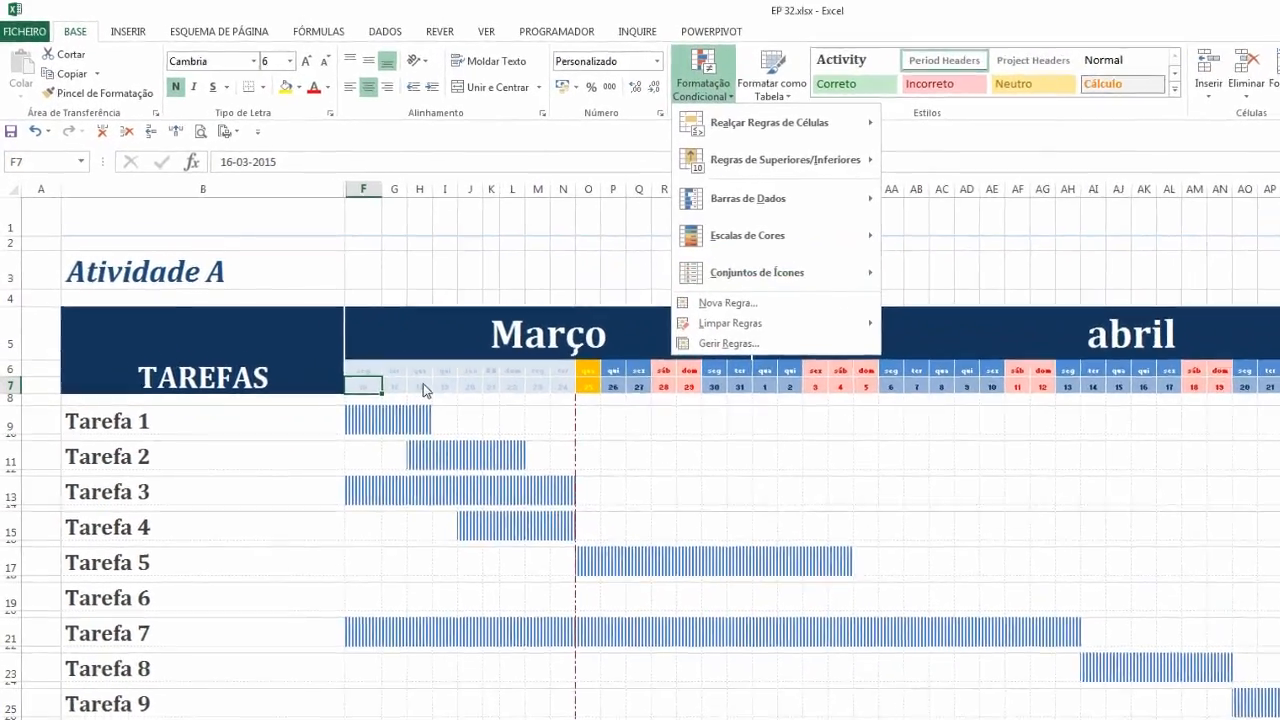
click(315, 330)
right_click(410, 430)
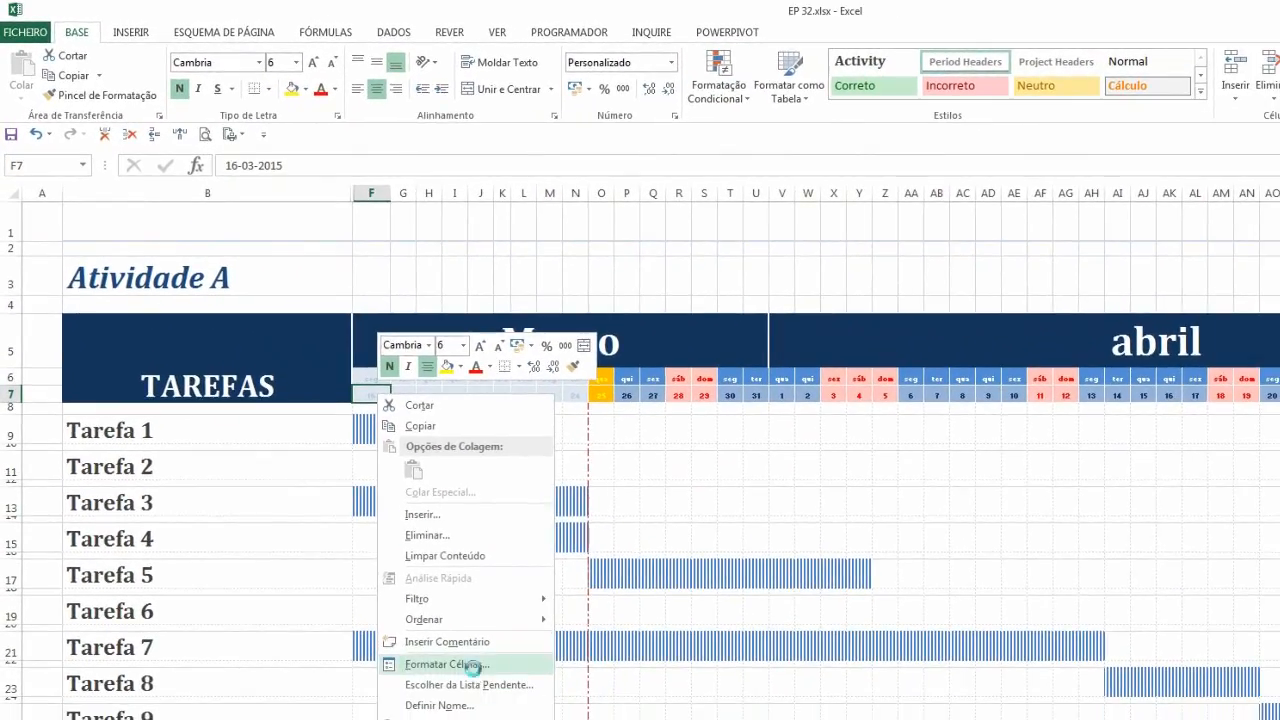
click(506, 712)
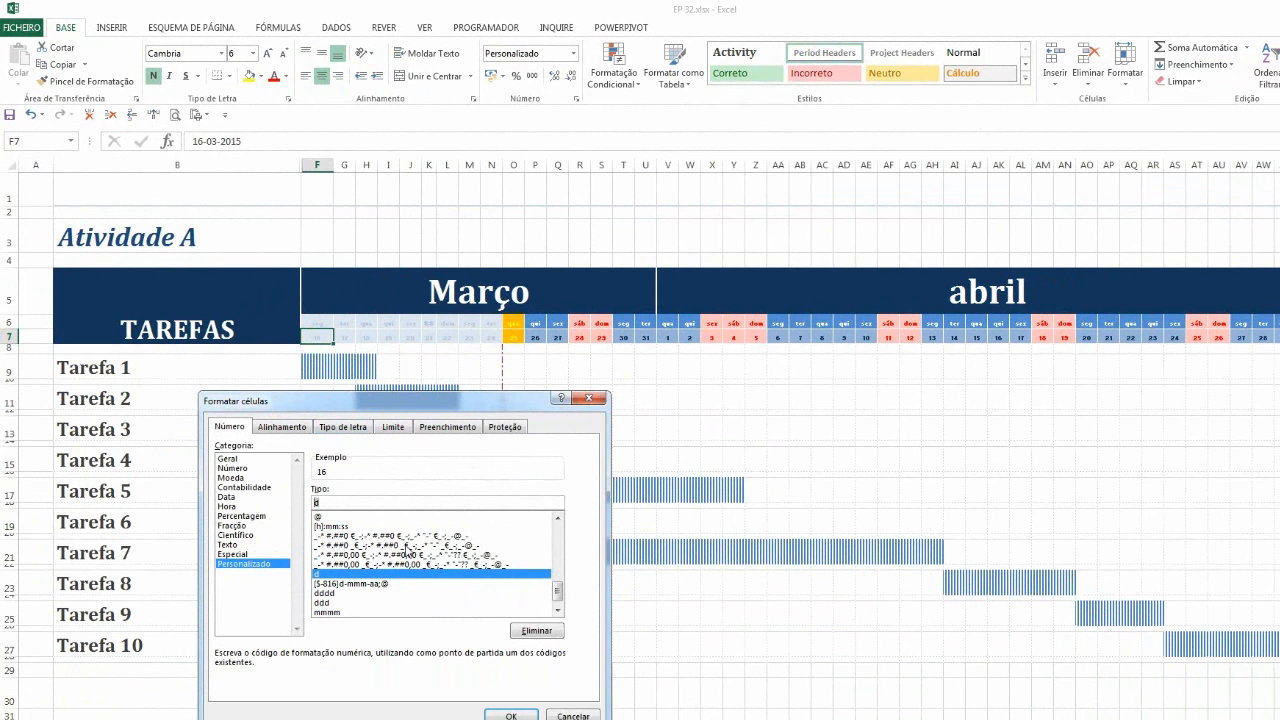
text(dd)
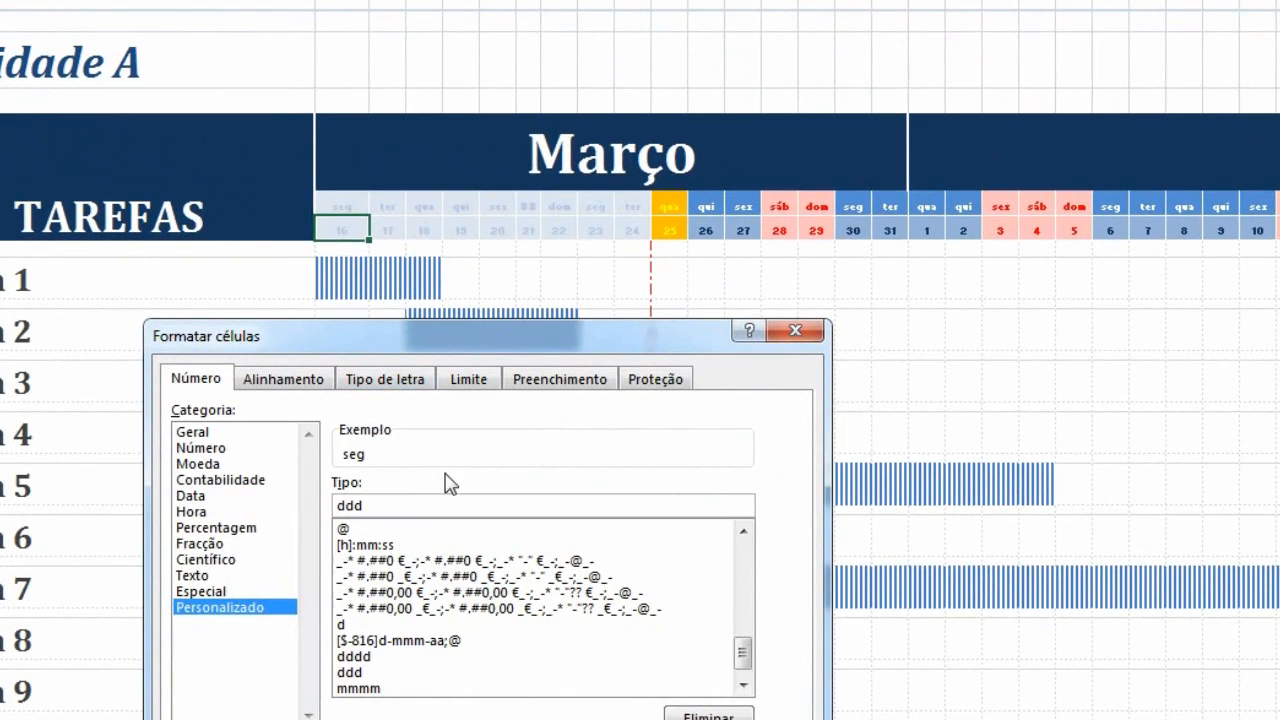
key(BackSpace)
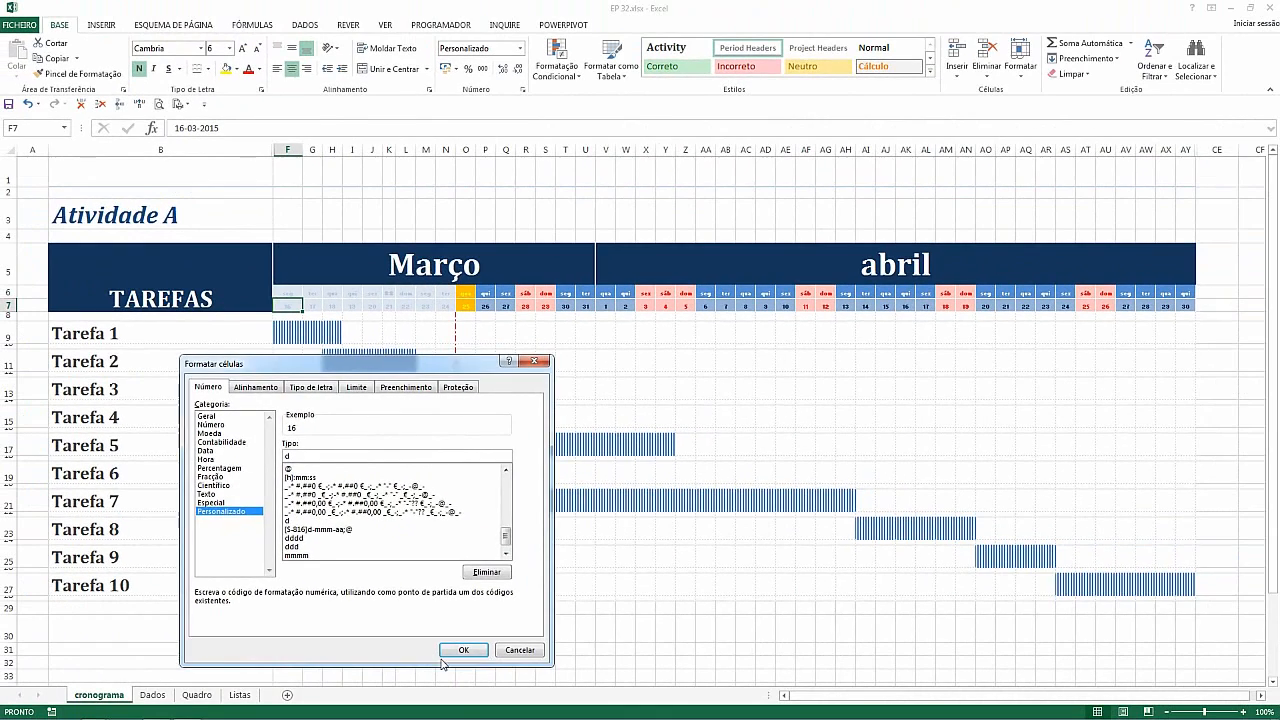
key(Return)
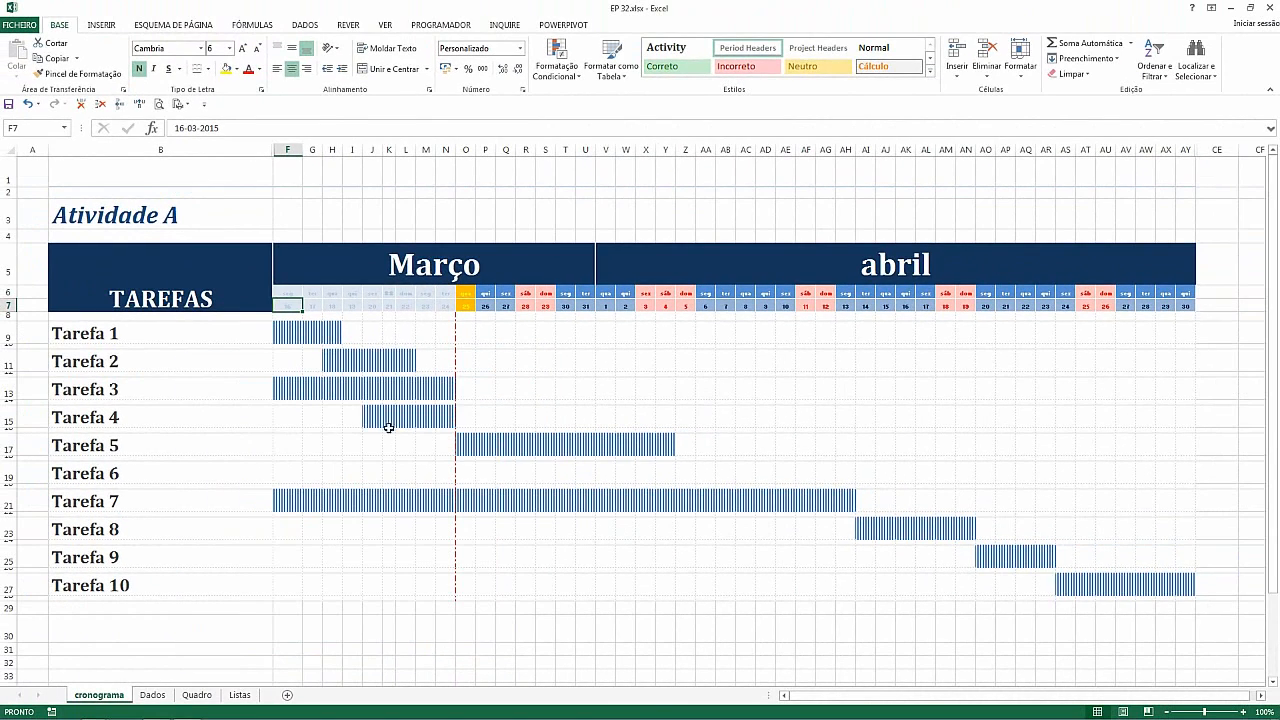
Clear the conditional formatting rules from the selected weekday and day-number header cells
click(290, 292)
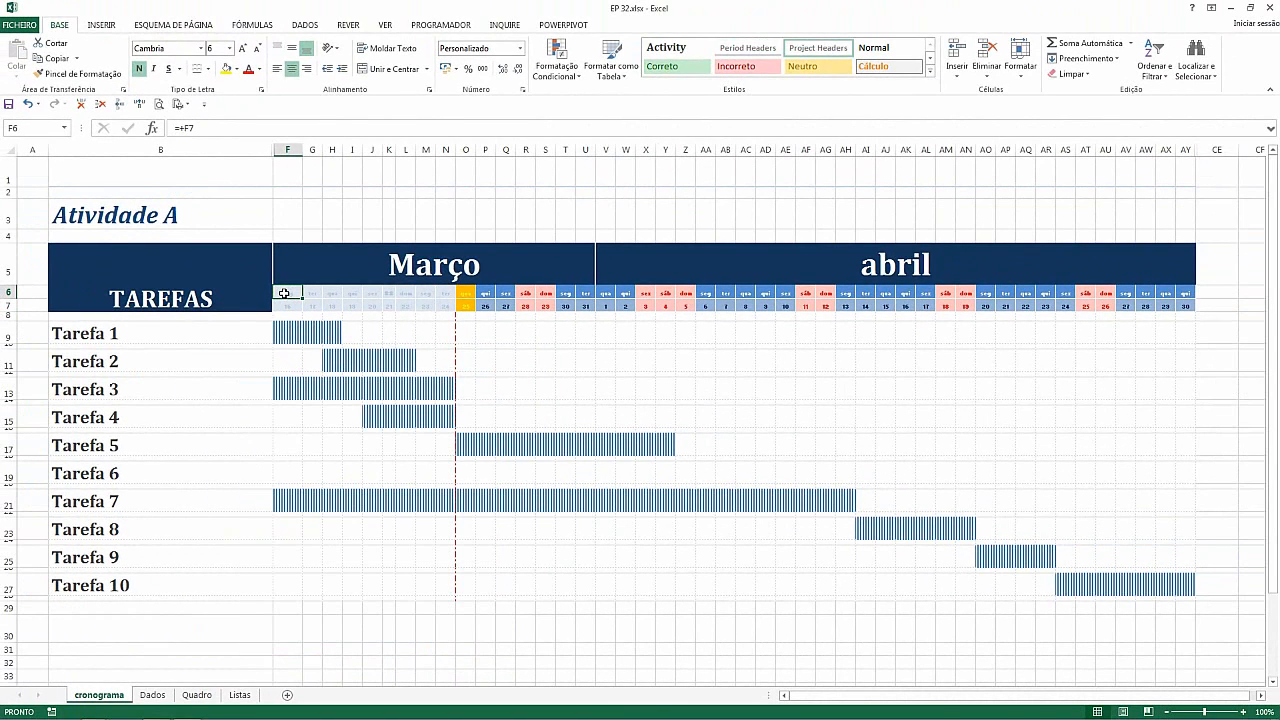
drag(283, 300, 1183, 300)
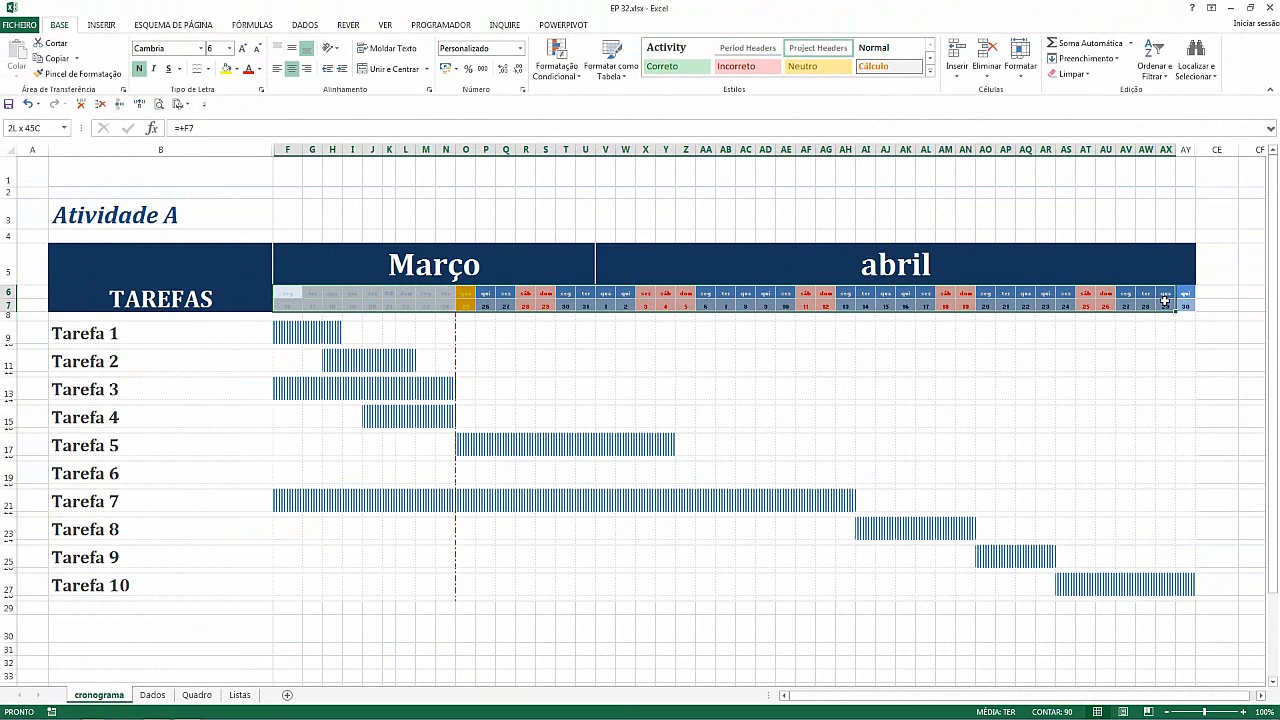
click(488, 297)
click(282, 293)
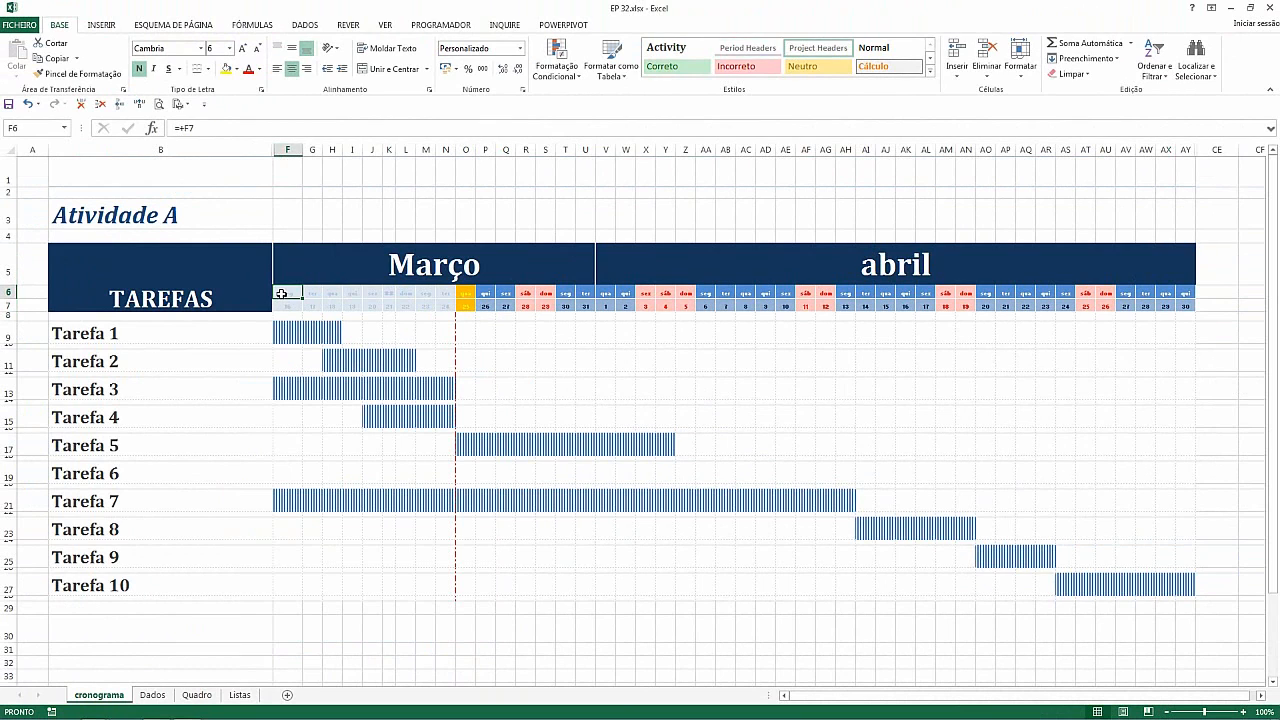
key(Return)
drag(285, 290, 1178, 297)
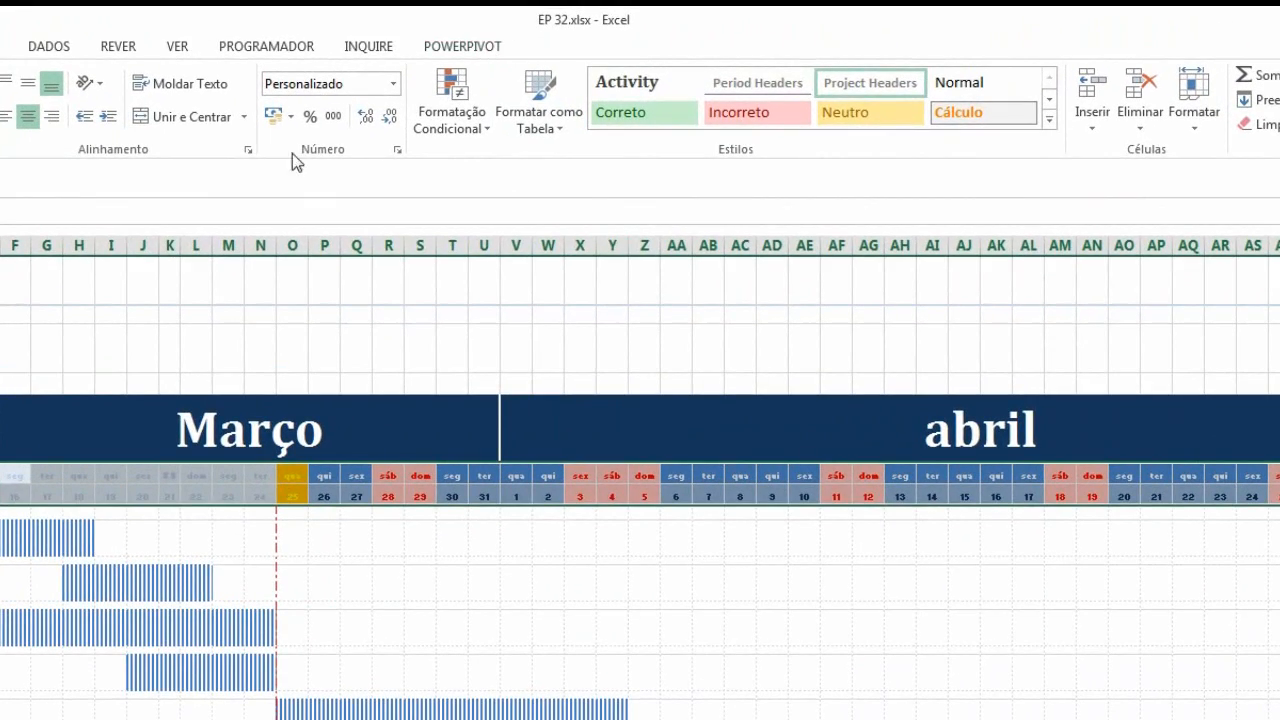
click(452, 112)
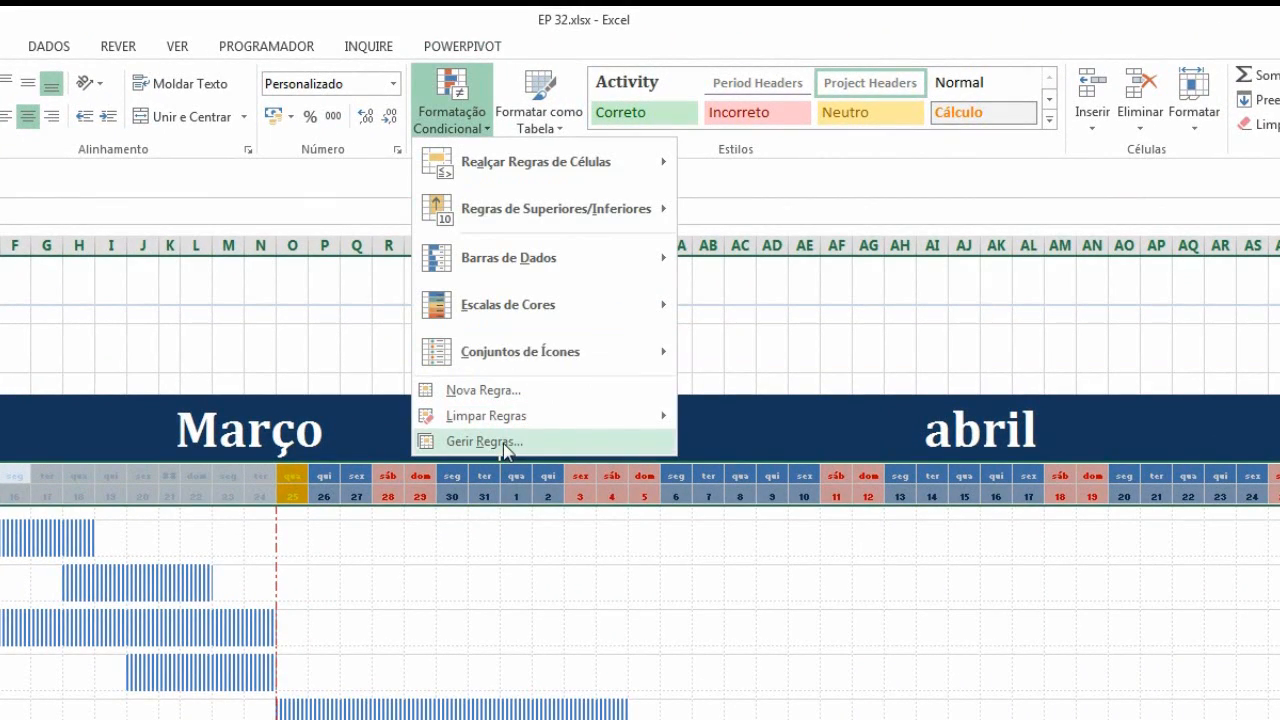
mouse_move(497, 419)
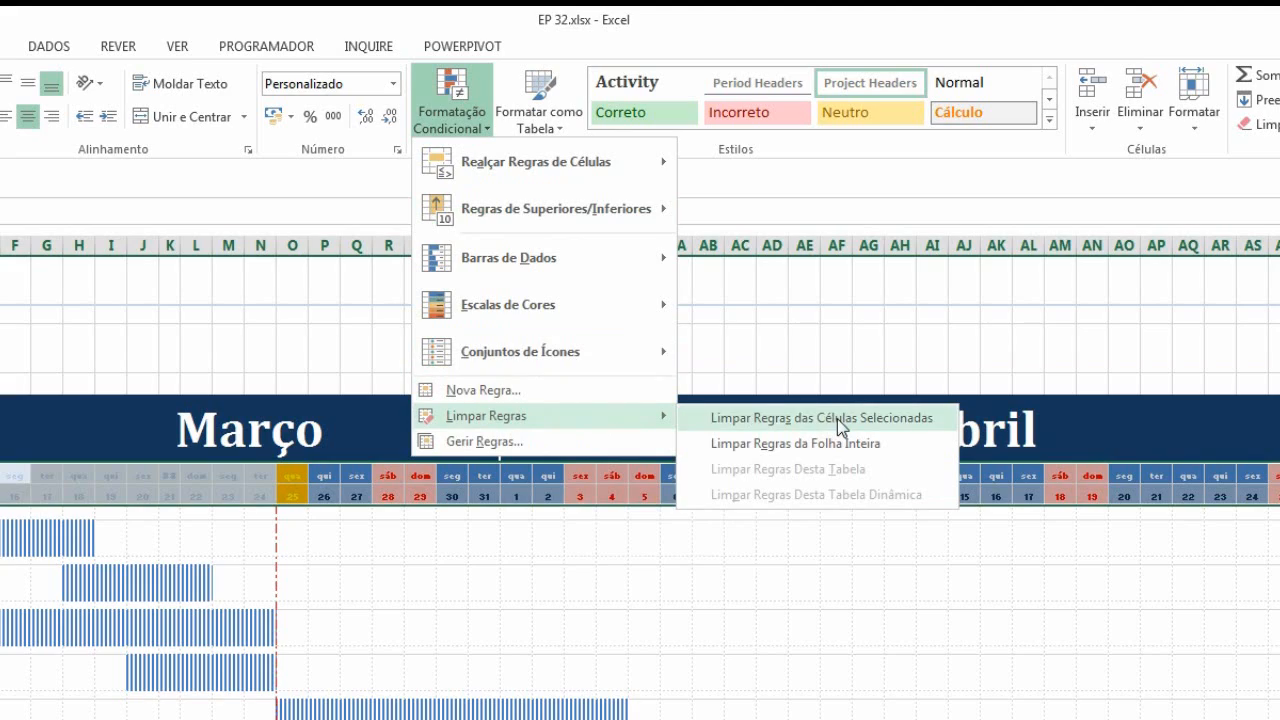
click(838, 418)
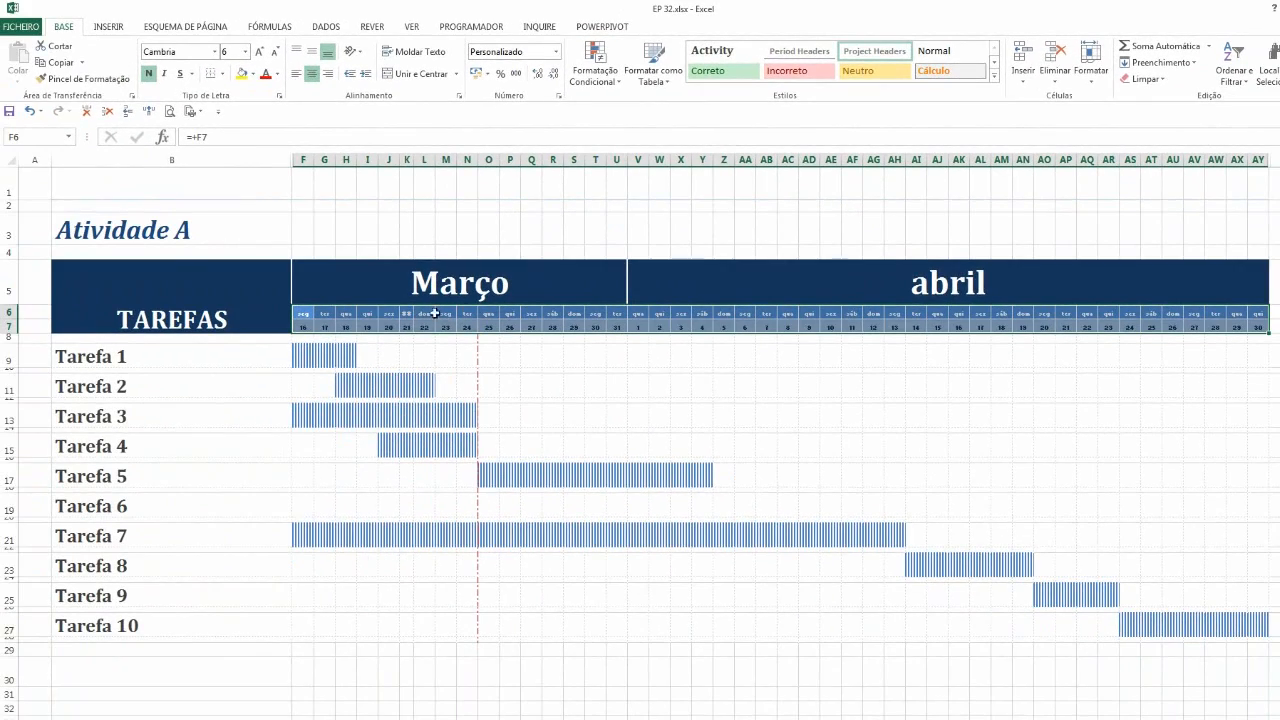
Delete the =F$7=HOJE() conditional formatting rule from the task grid F8 to AY27
click(487, 339)
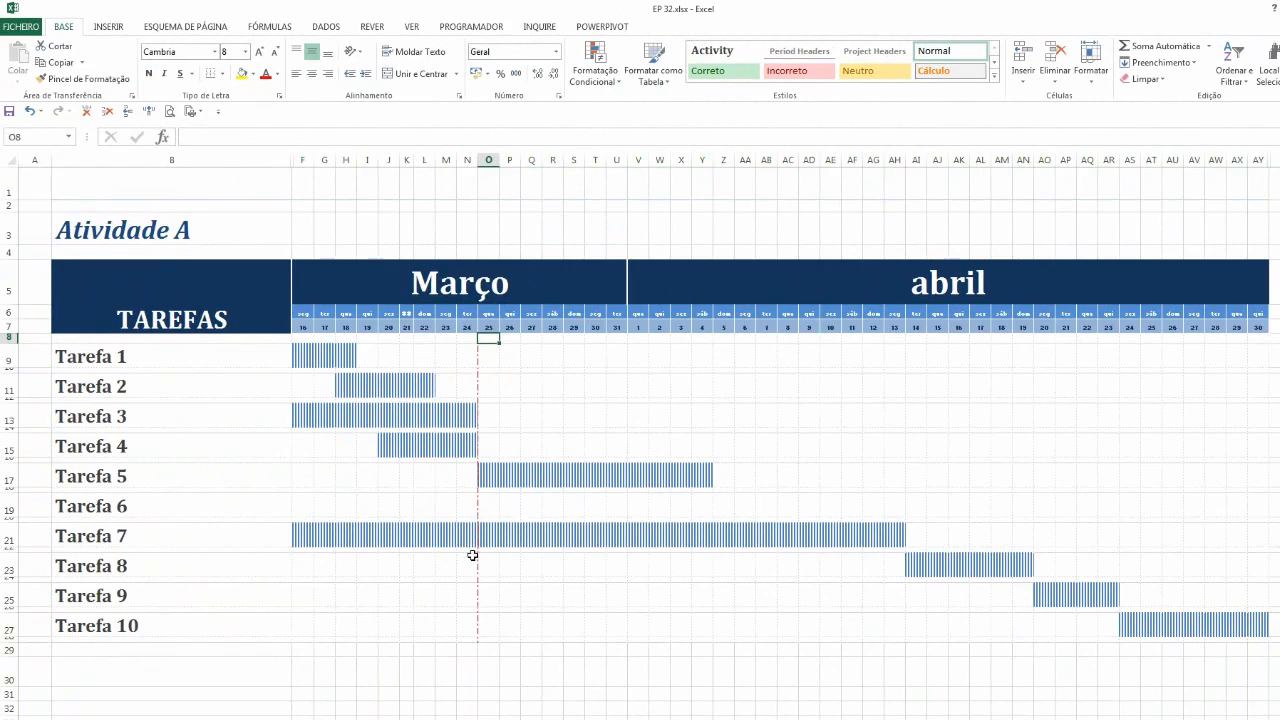
drag(301, 337, 1230, 624)
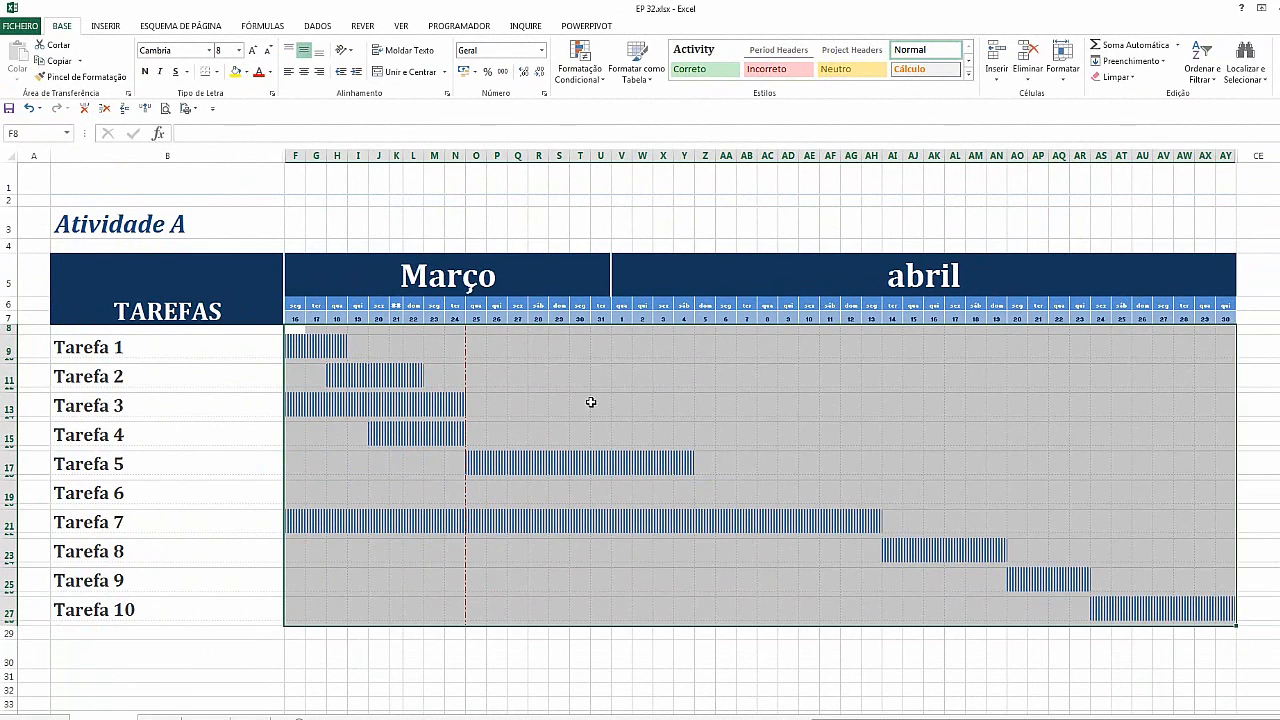
click(580, 62)
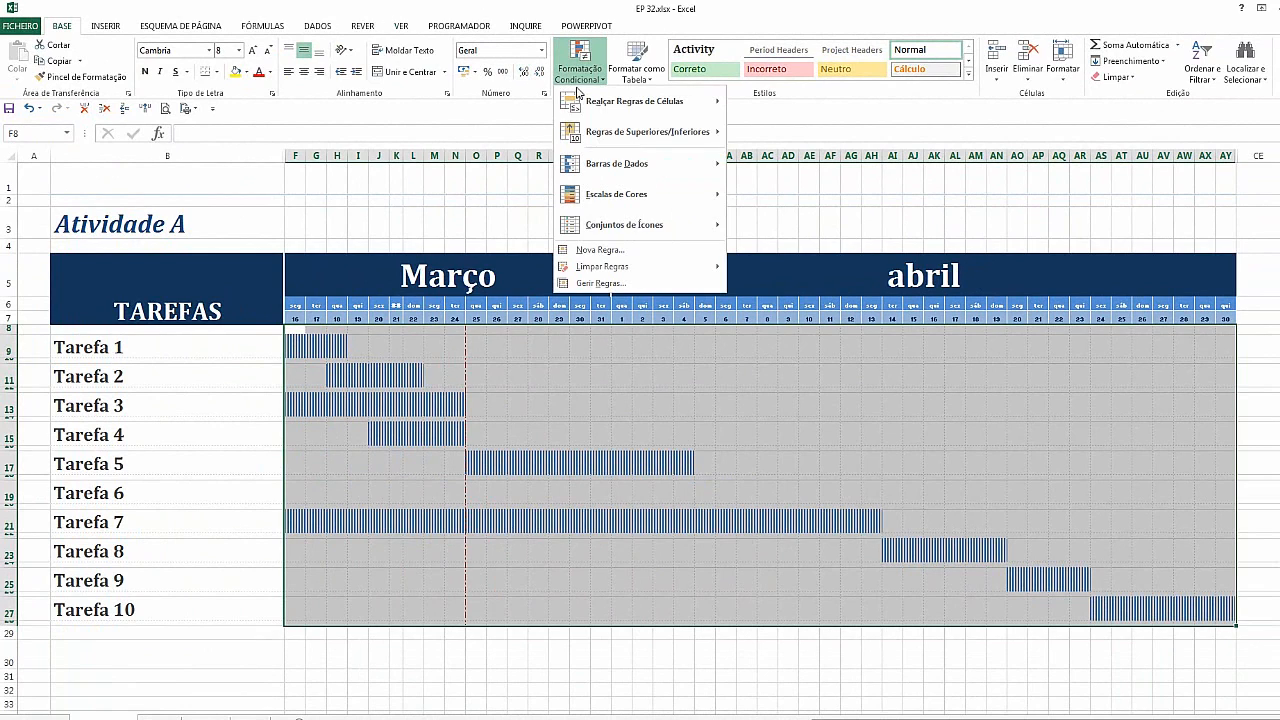
click(620, 284)
click(593, 466)
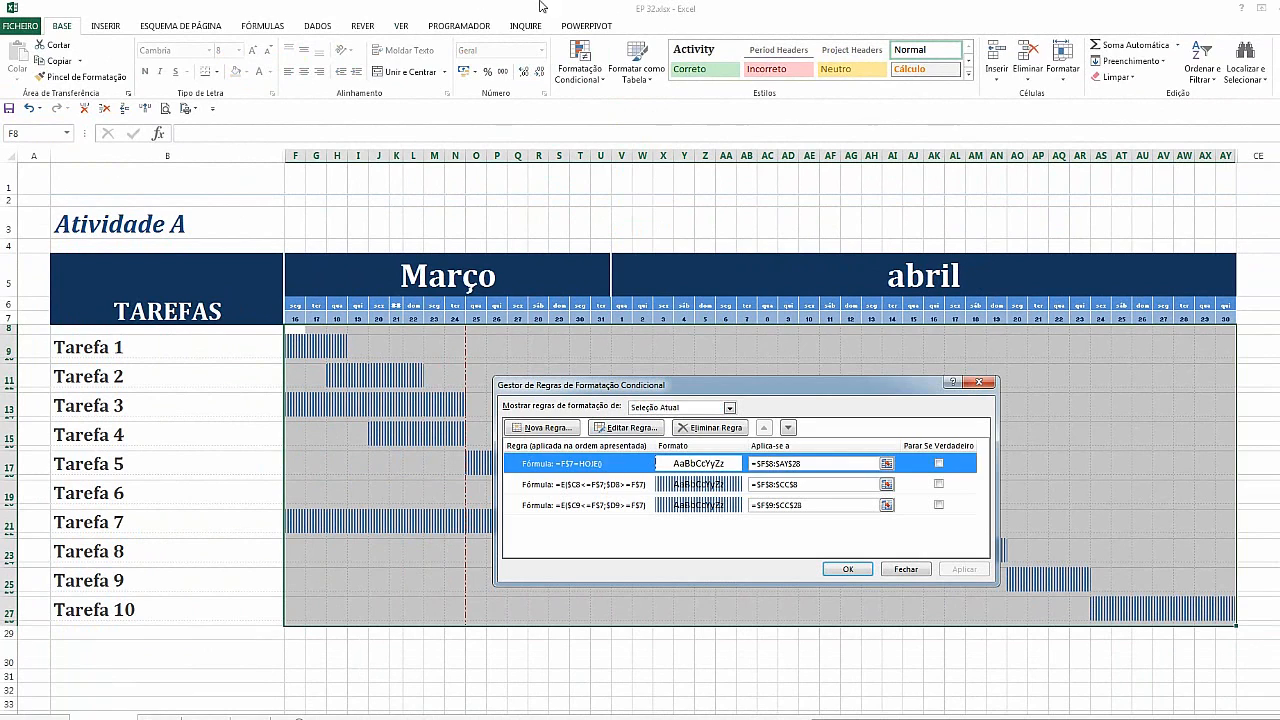
click(712, 428)
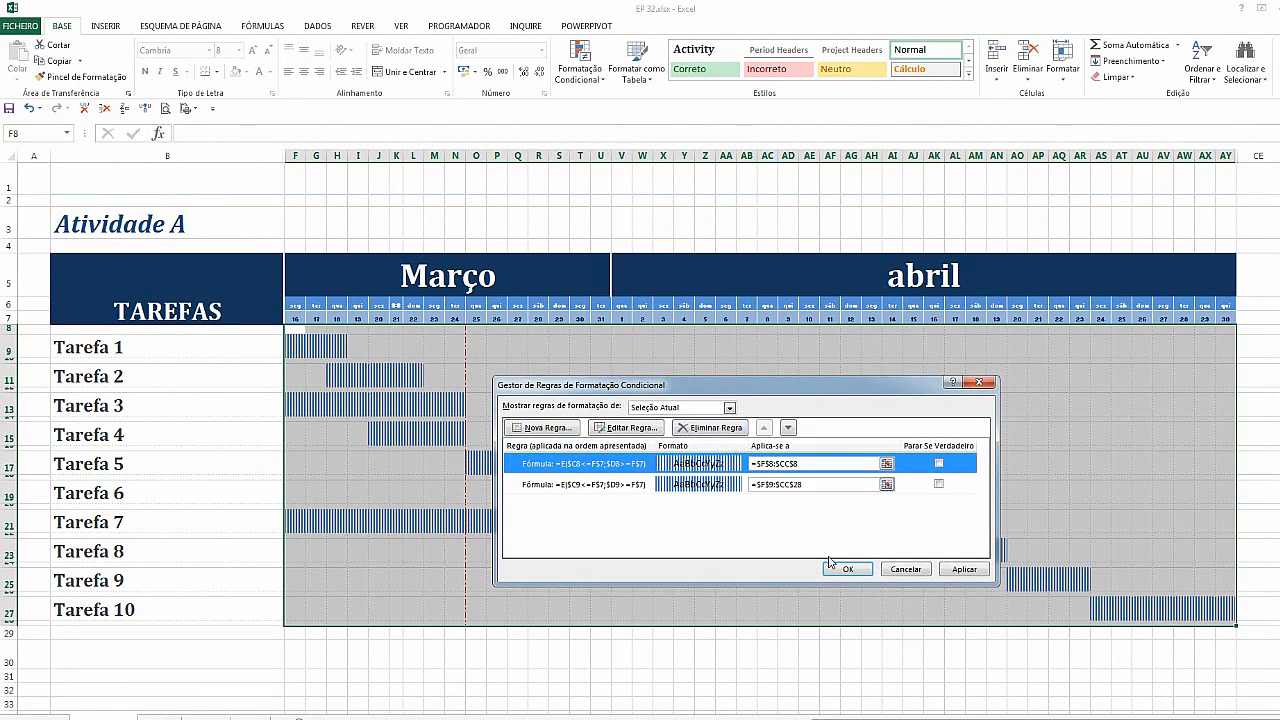
click(964, 569)
click(847, 569)
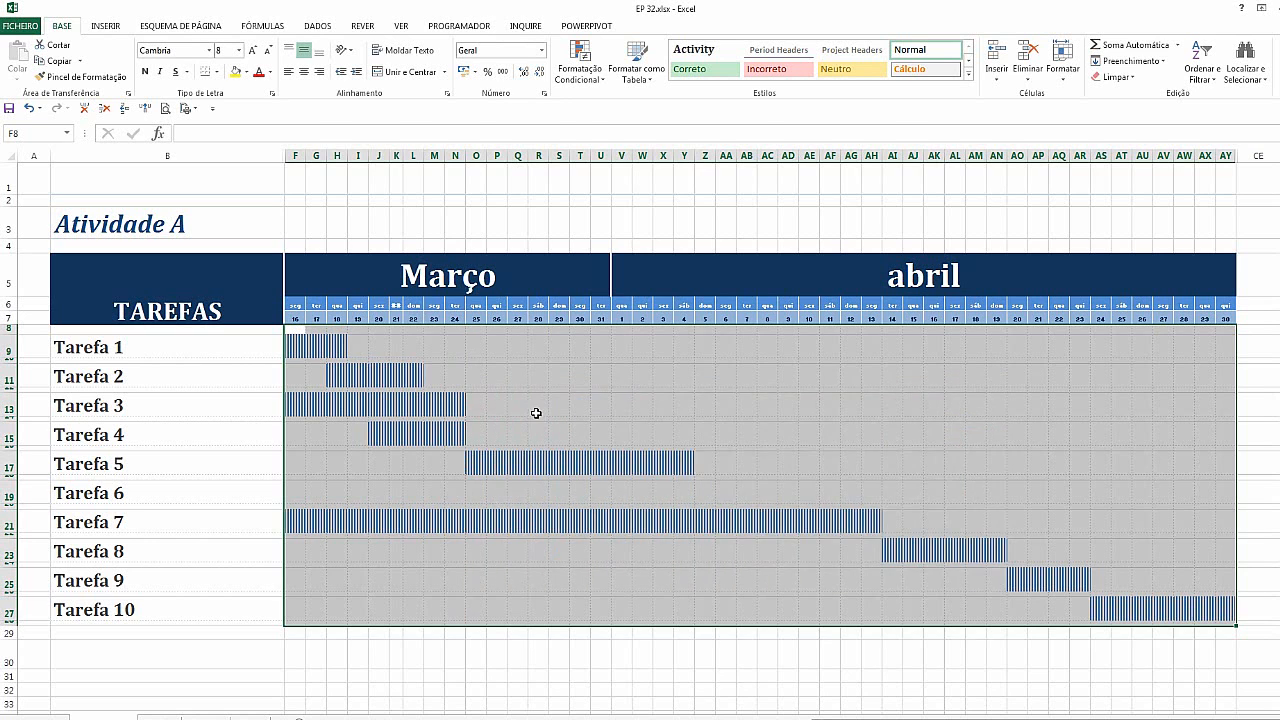
Start a new formula-based conditional formatting rule for the weekday header row F6 to AY6
click(538, 405)
click(380, 350)
click(300, 304)
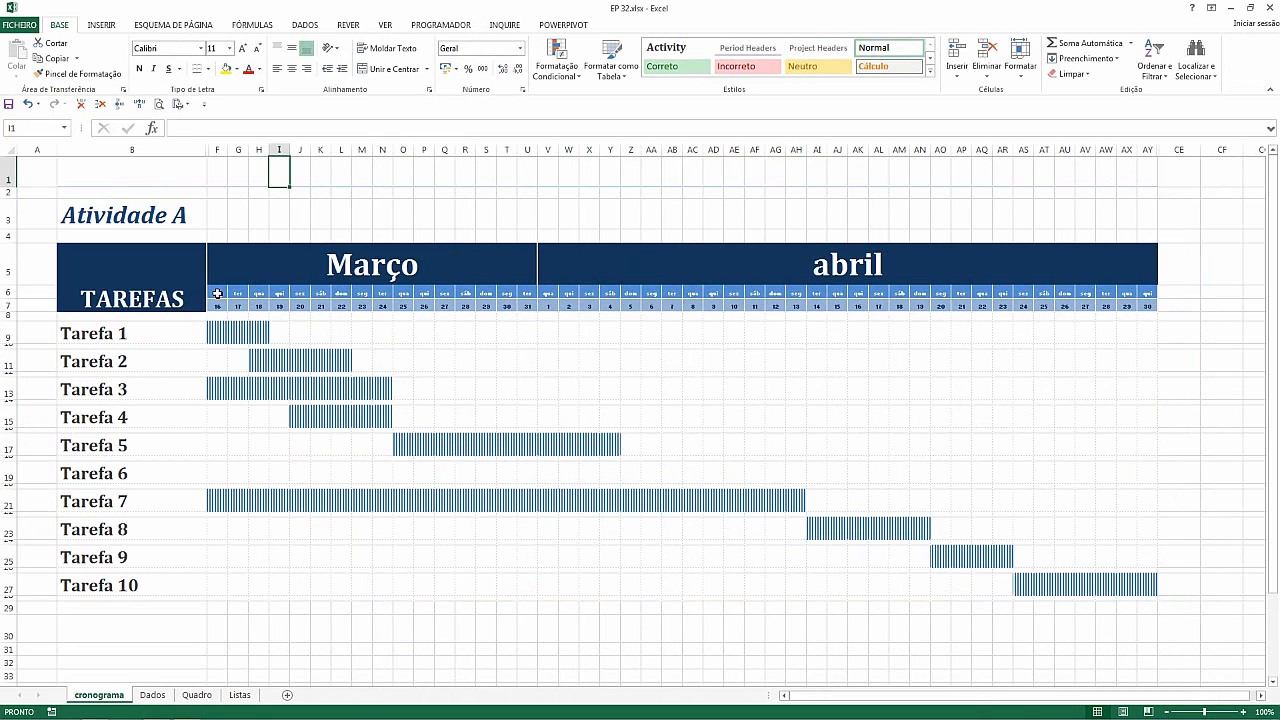
drag(217, 293, 1154, 304)
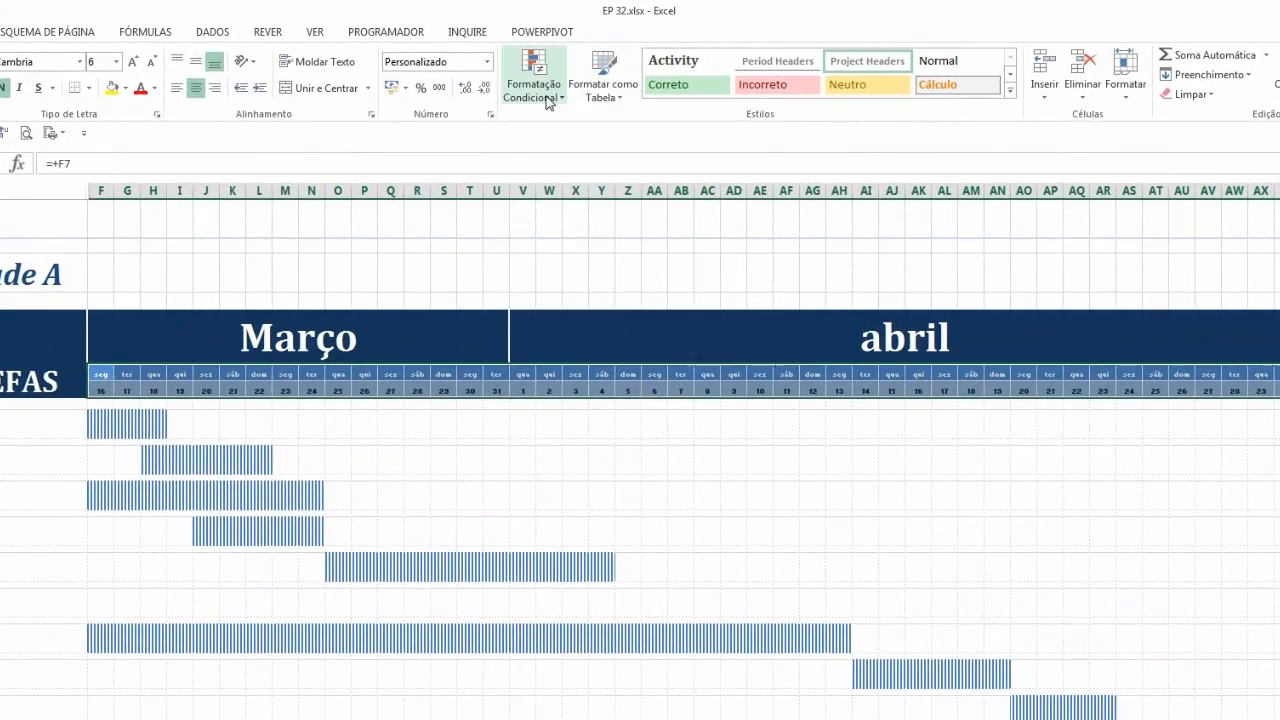
click(562, 77)
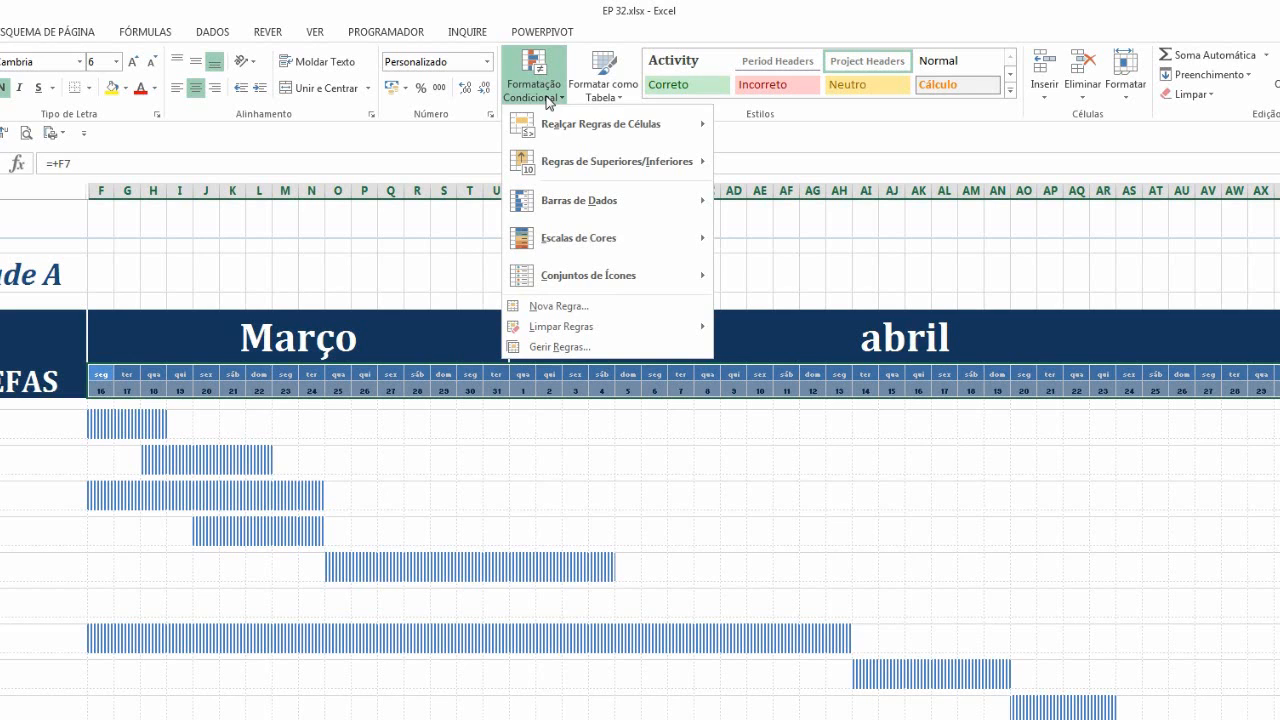
click(579, 347)
drag(586, 468, 560, 381)
click(456, 438)
click(603, 461)
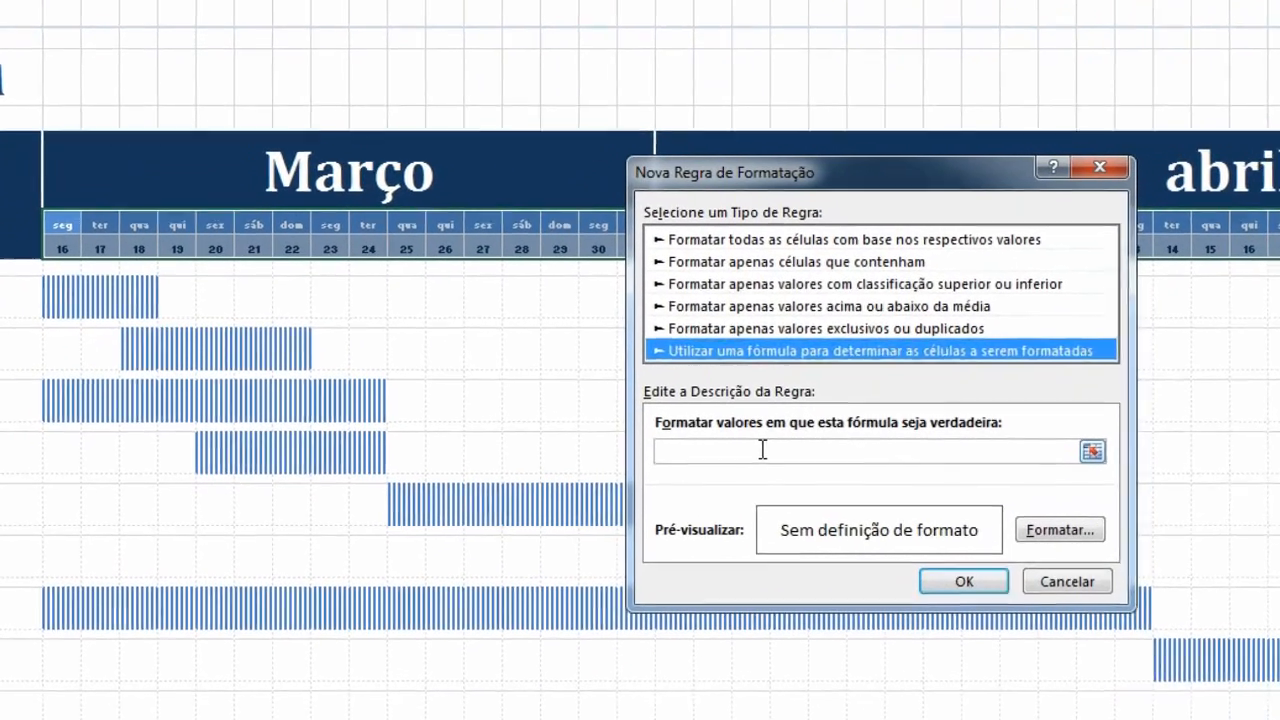
Enter the rule formula =F$7<HOJE() for the weekday header row
click(670, 493)
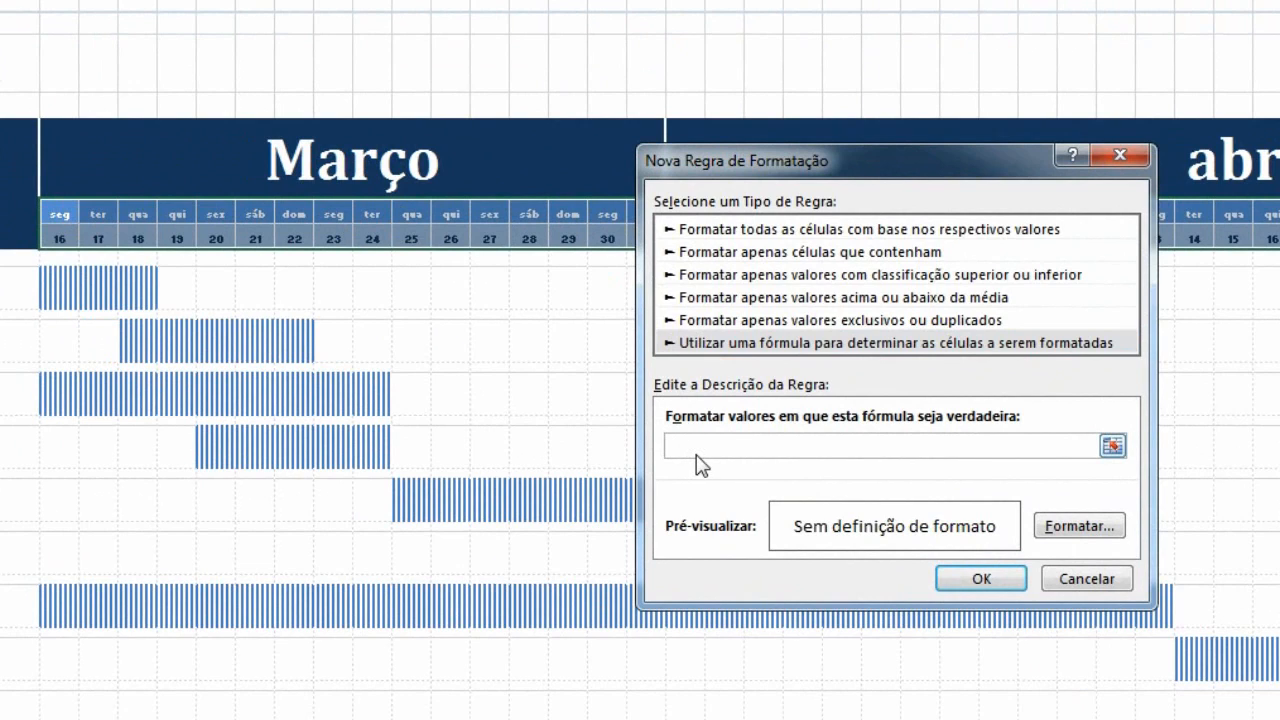
text(=)
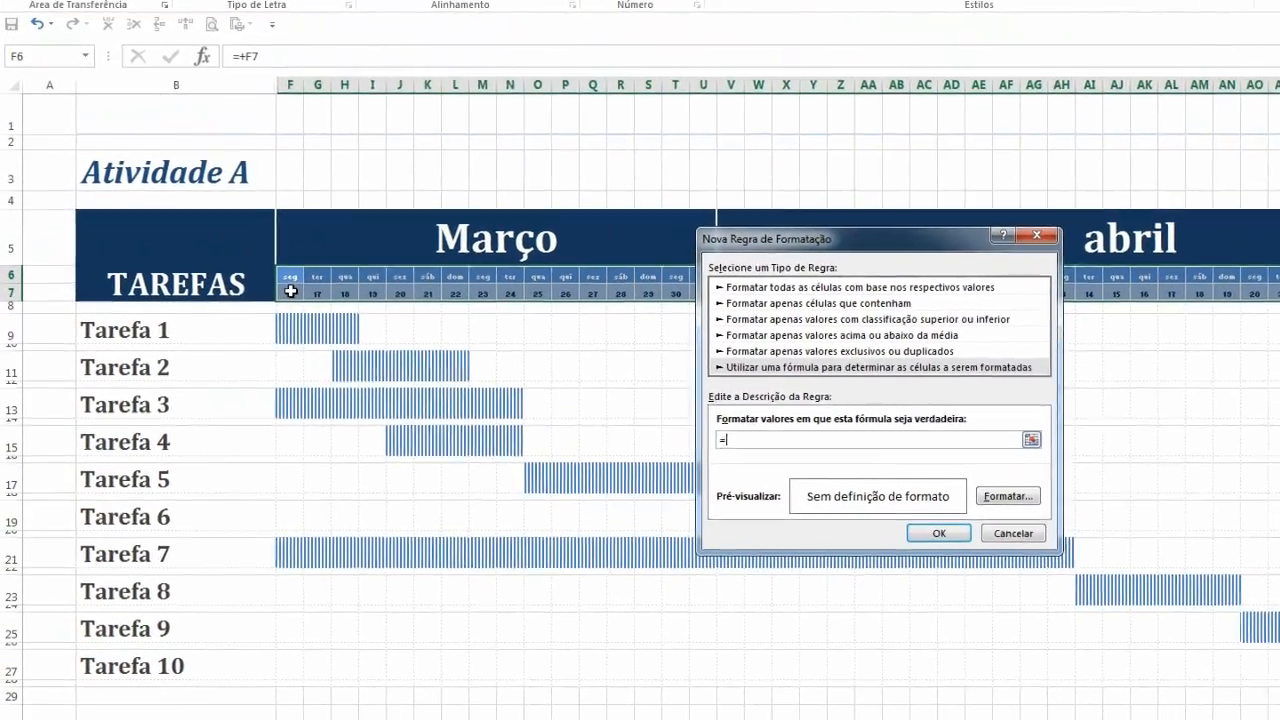
click(278, 279)
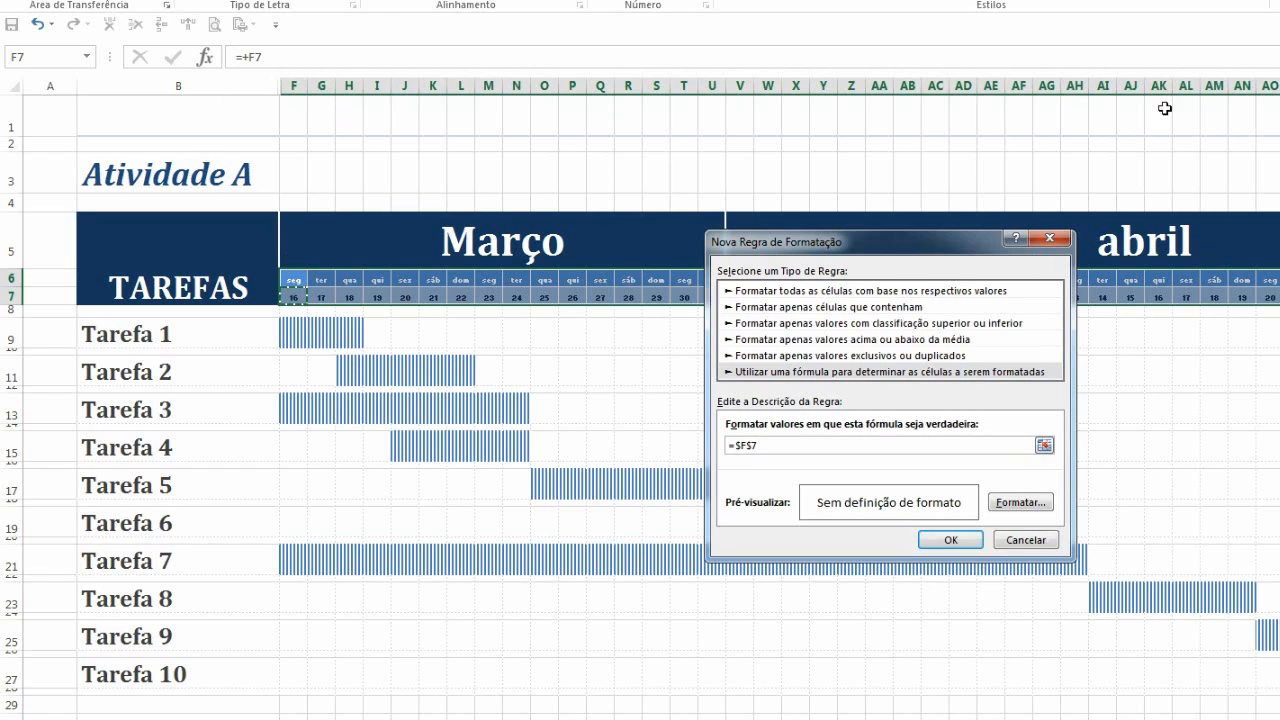
key(F4)
text(>)
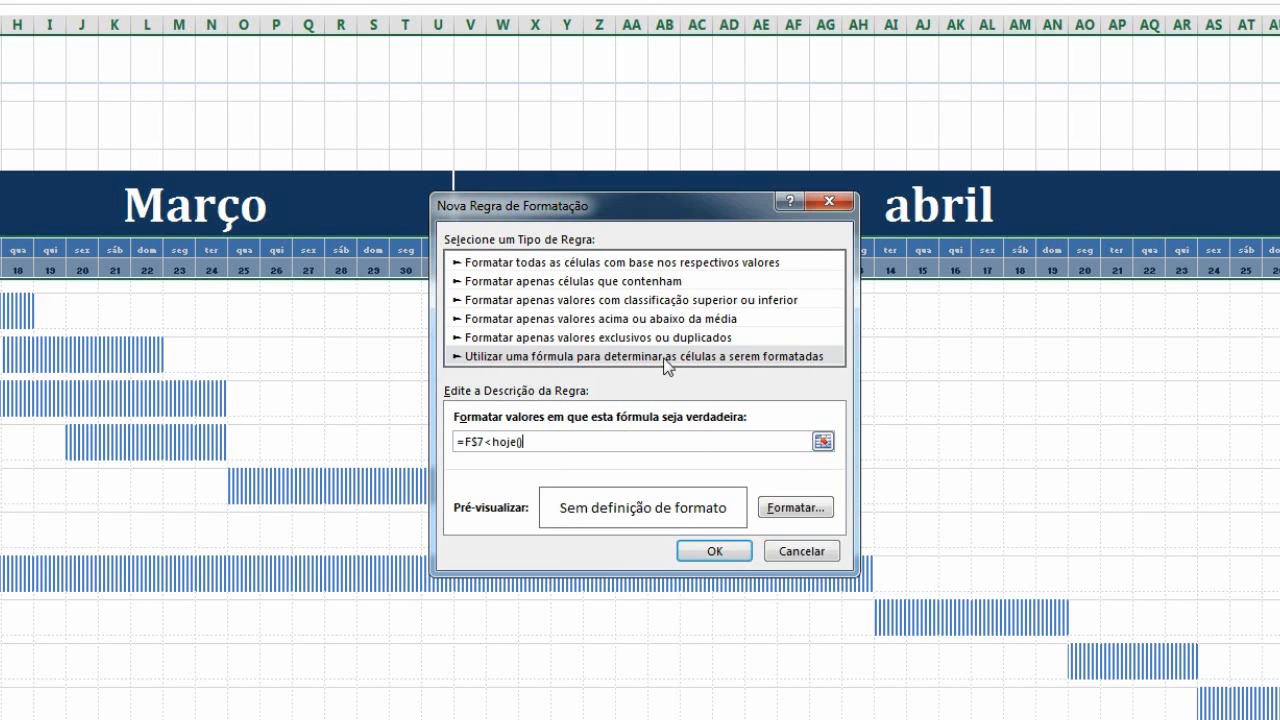
Format the rule with a light blue fill of RGB 225, 234, 243 and a pale font colour, then apply it
click(772, 509)
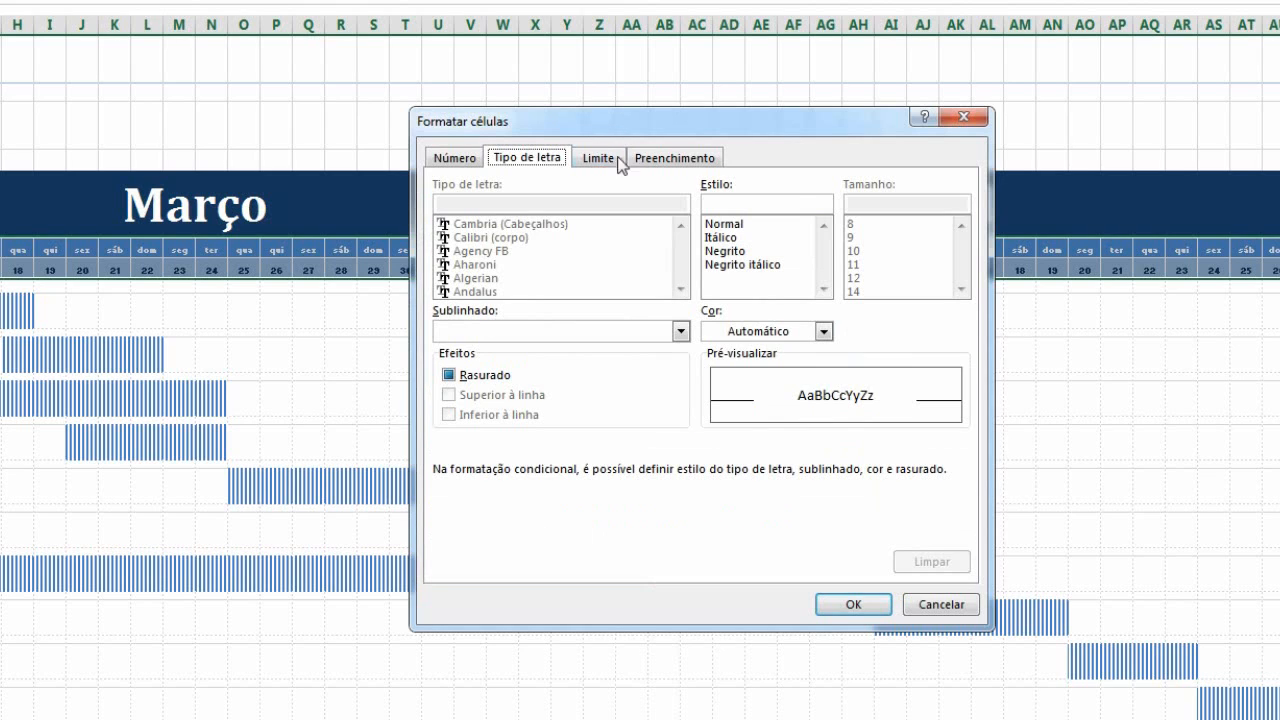
click(654, 157)
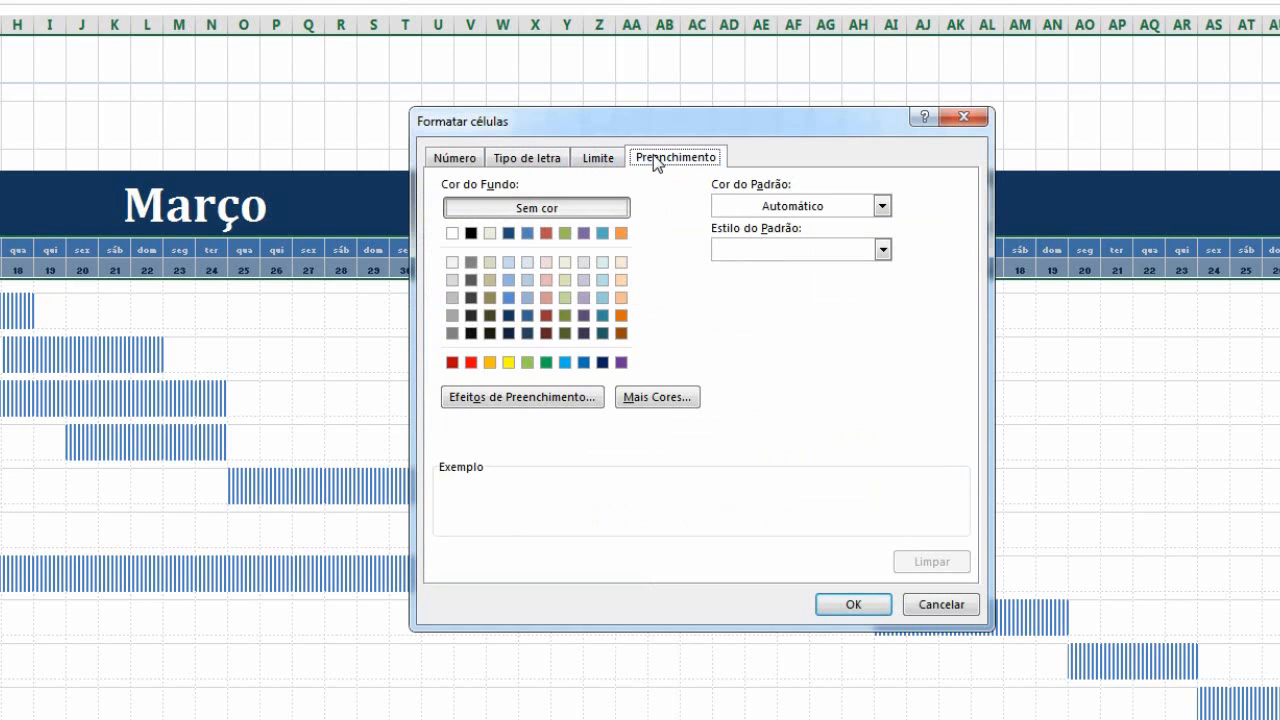
click(529, 265)
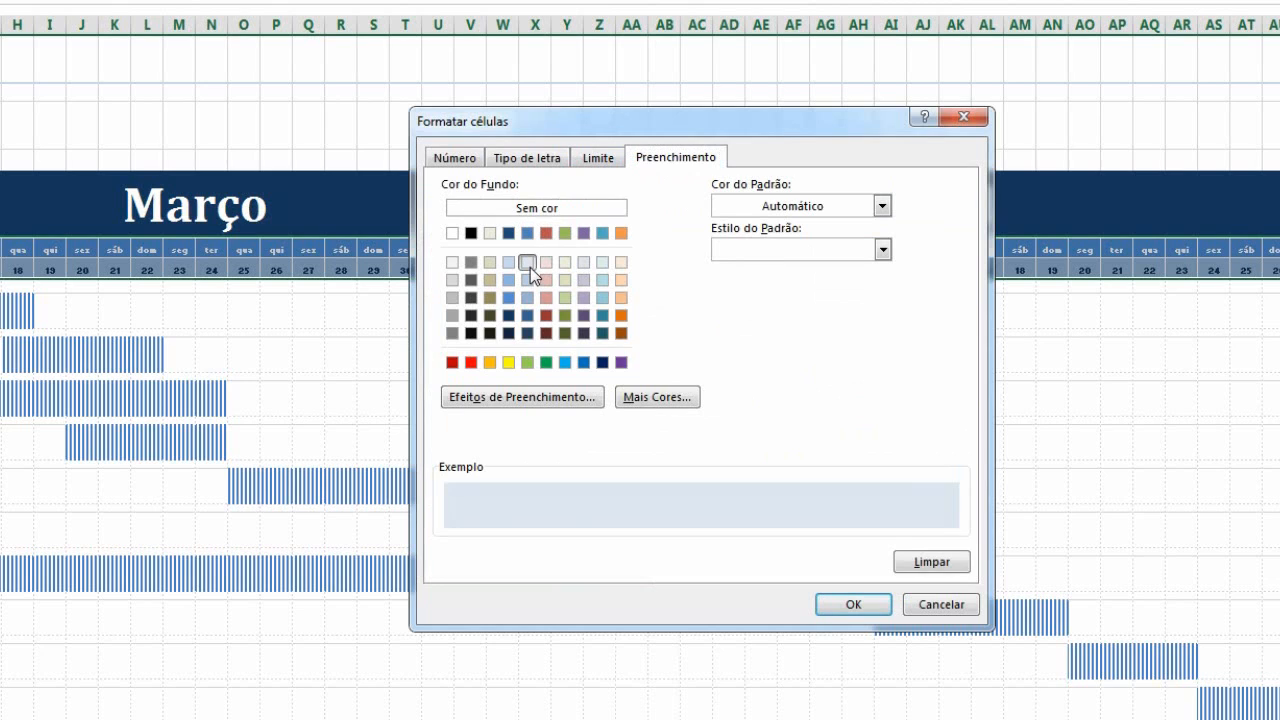
click(660, 399)
click(738, 288)
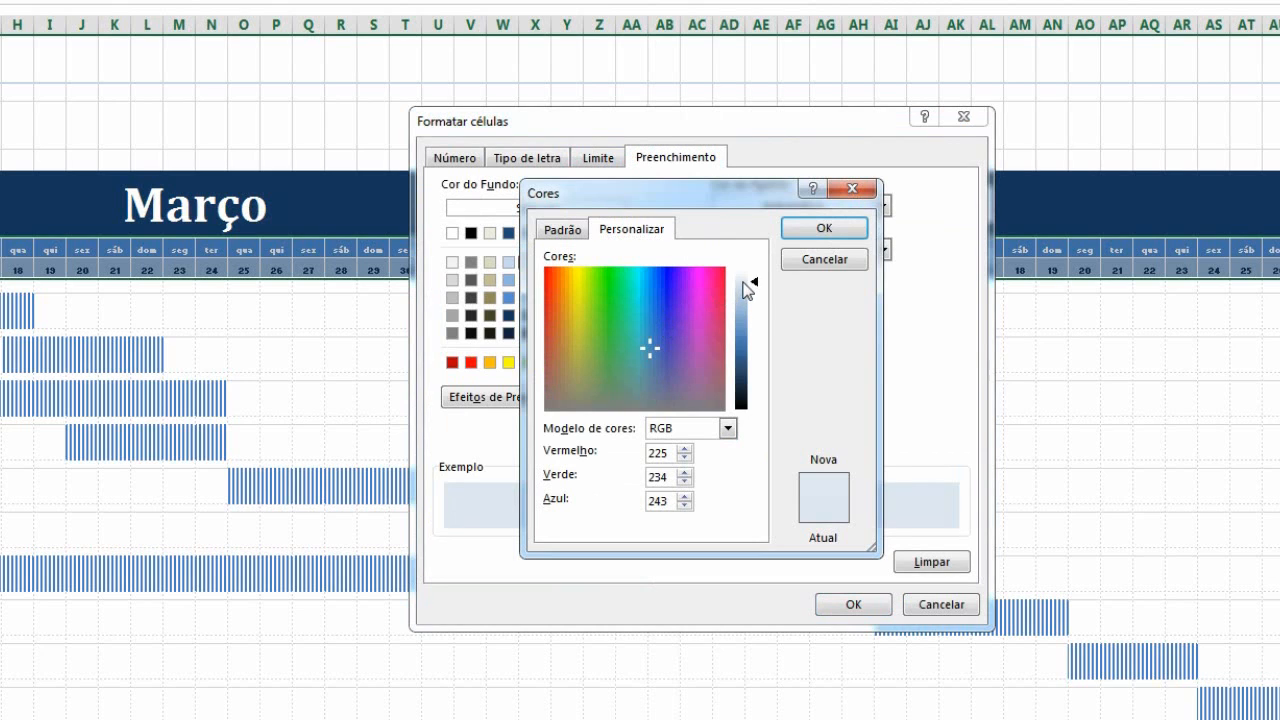
click(822, 230)
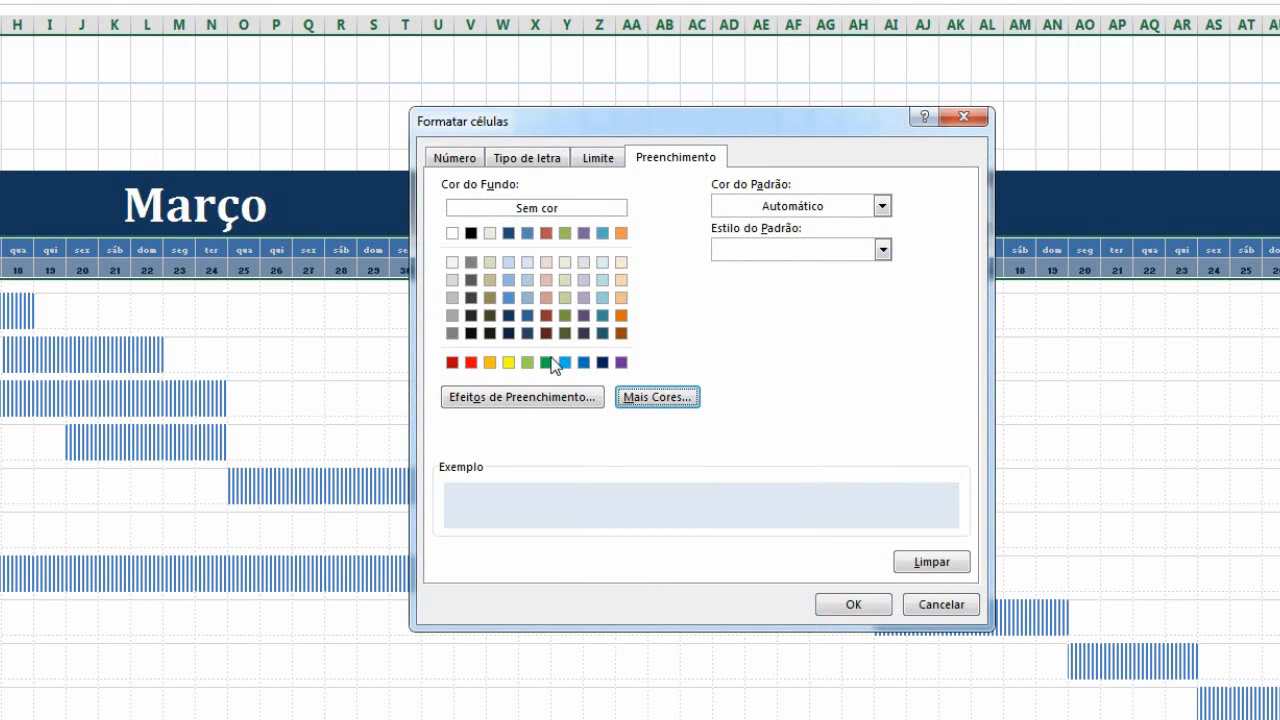
click(548, 158)
click(750, 332)
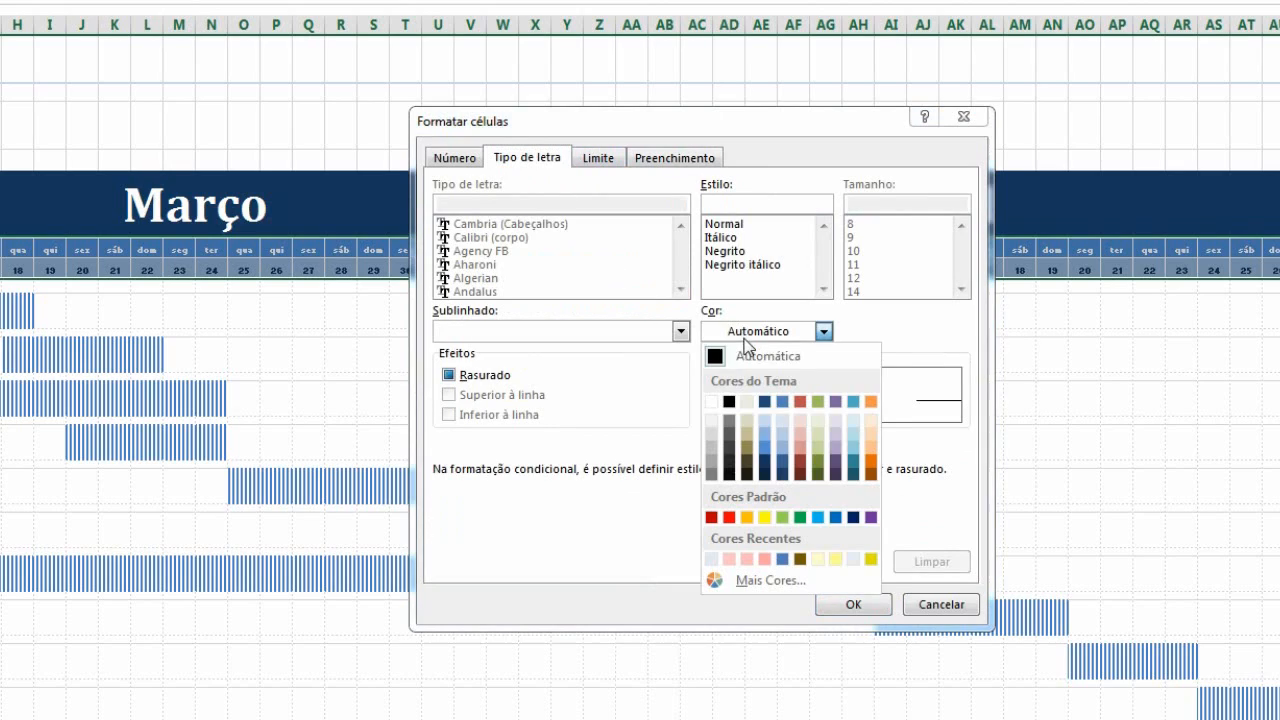
click(782, 428)
click(853, 607)
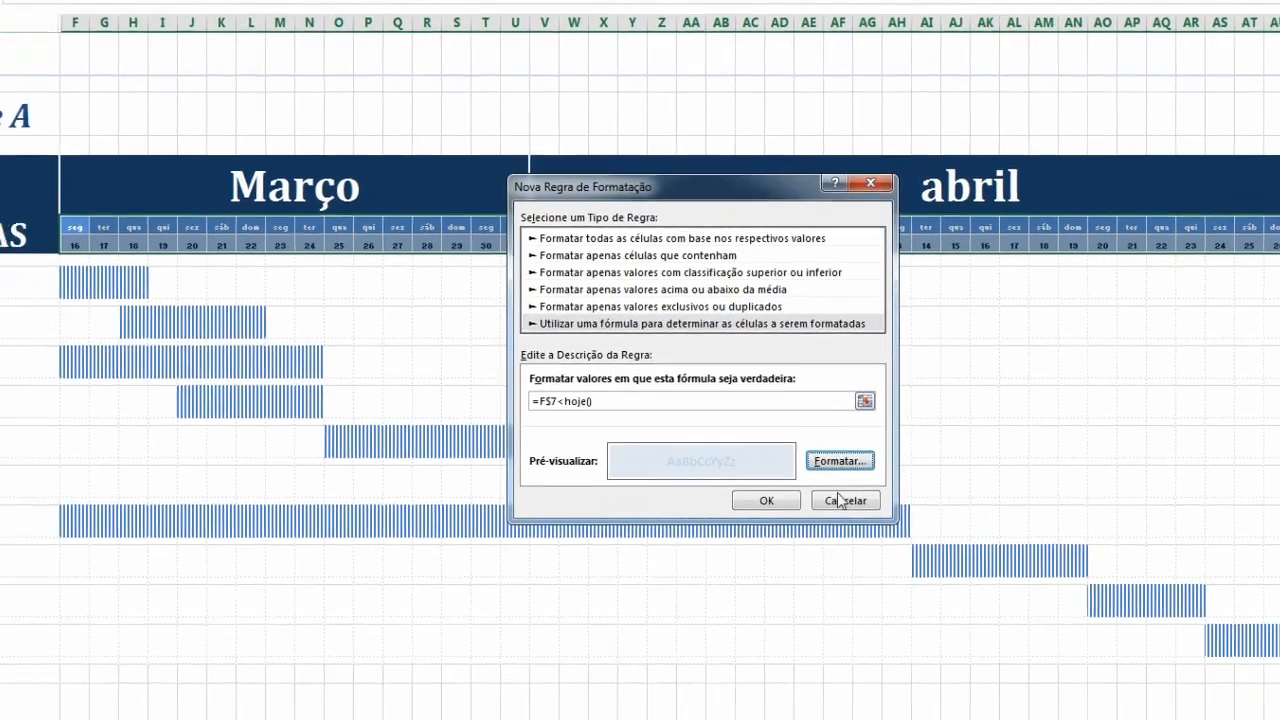
click(837, 446)
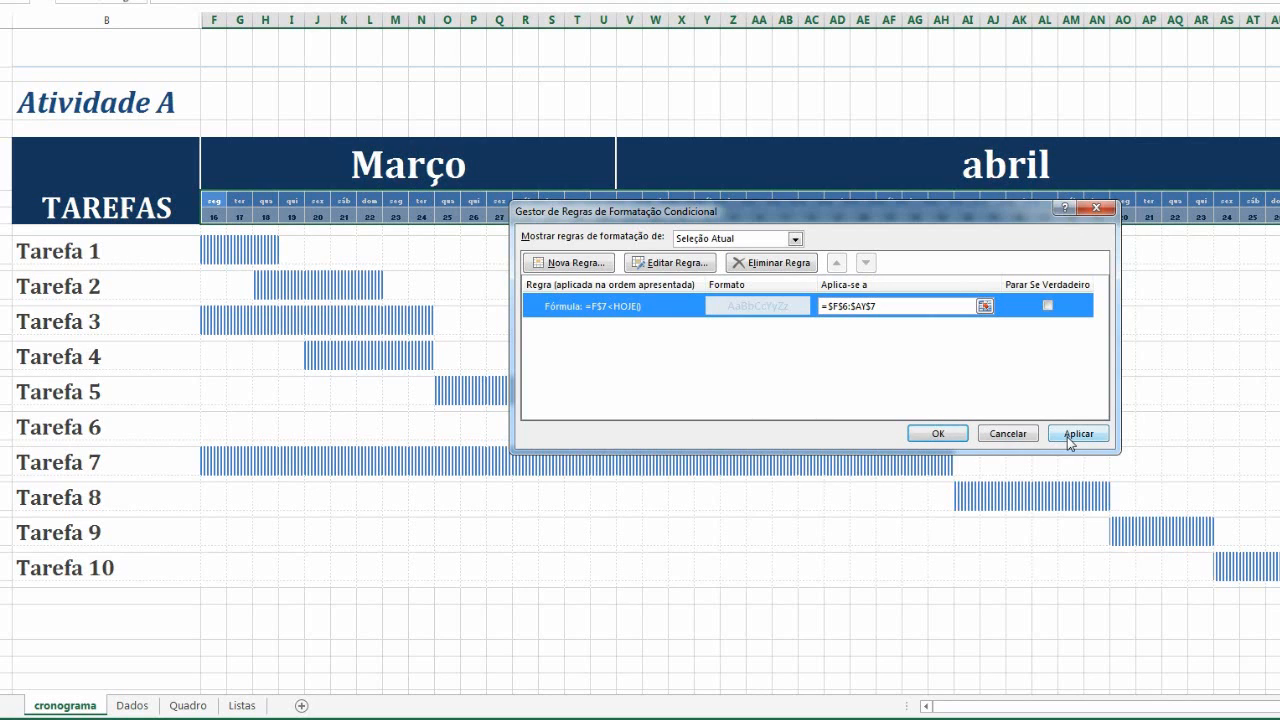
click(1066, 436)
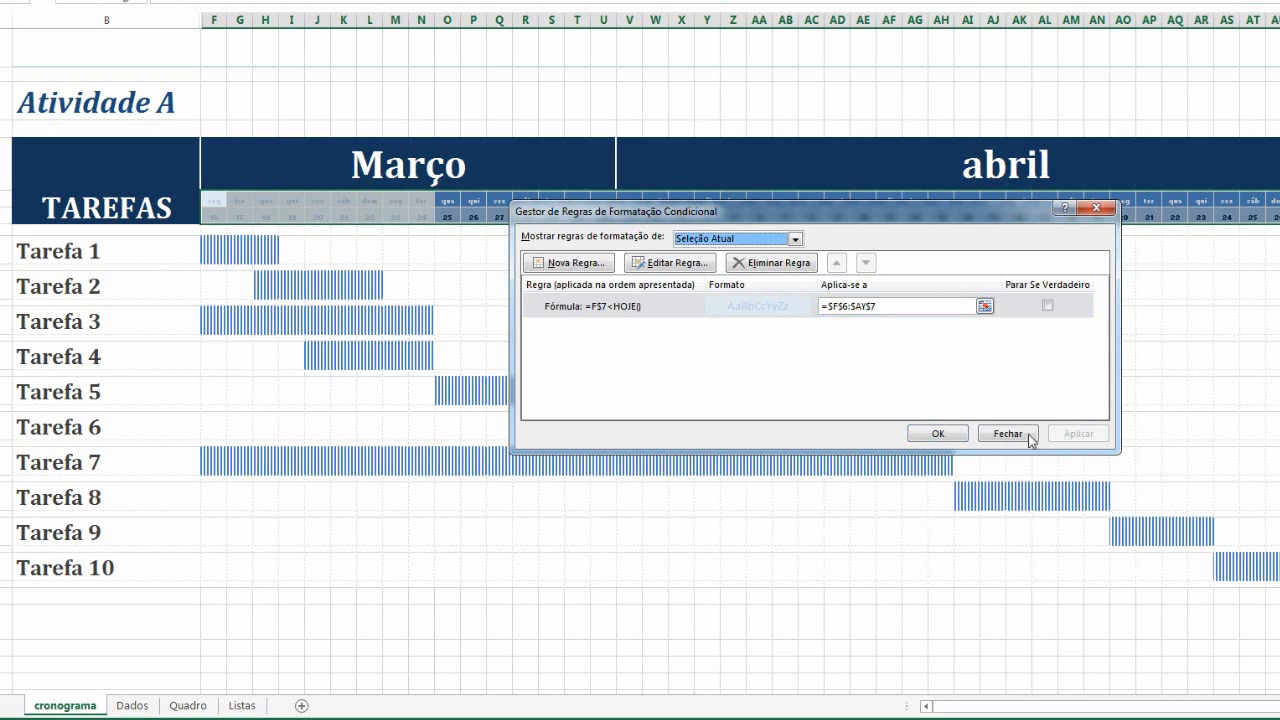
Open the =F$7<HOJE() rule for editing and close it without changes
double_click(651, 306)
drag(742, 372, 645, 378)
key(ctrl+c)
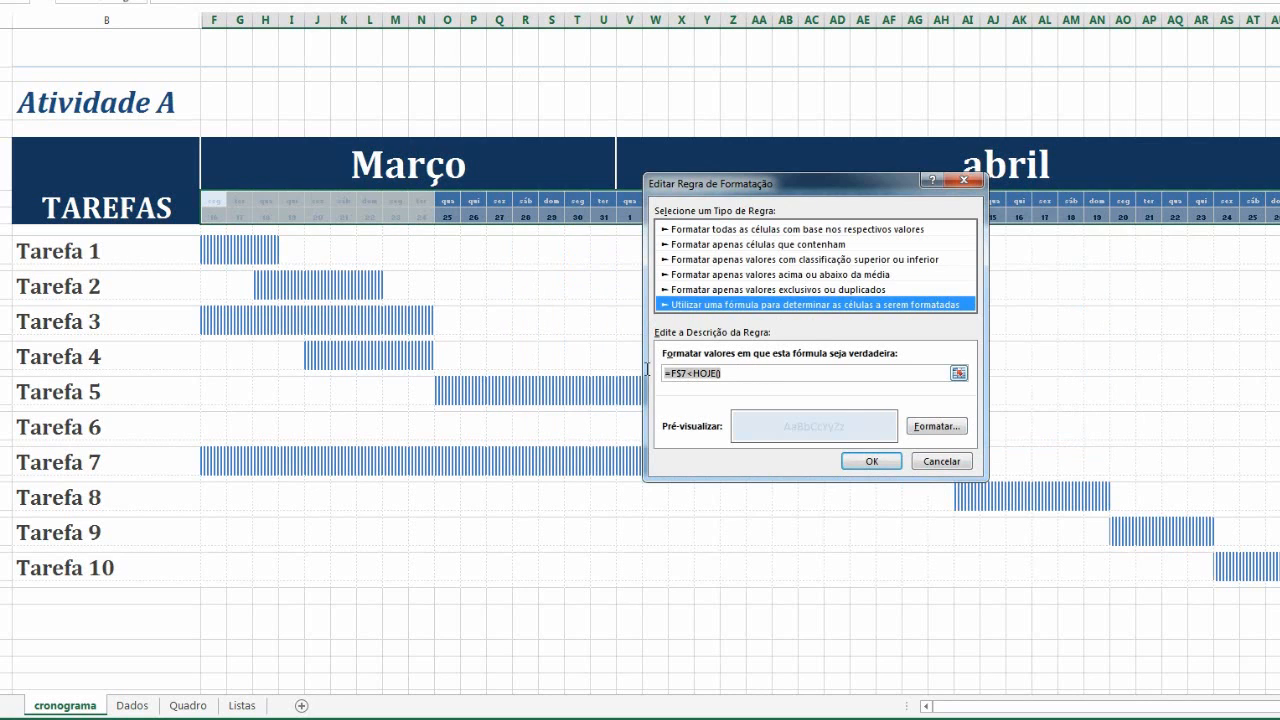
click(872, 461)
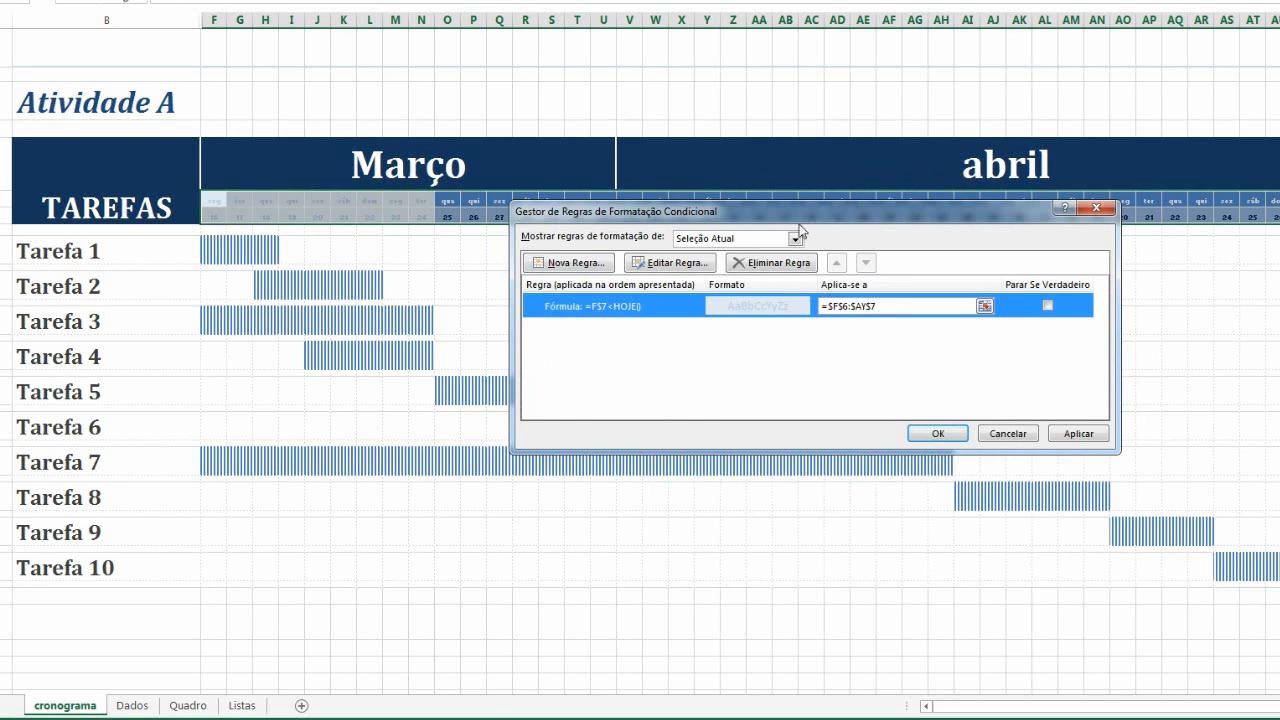
drag(799, 212, 640, 248)
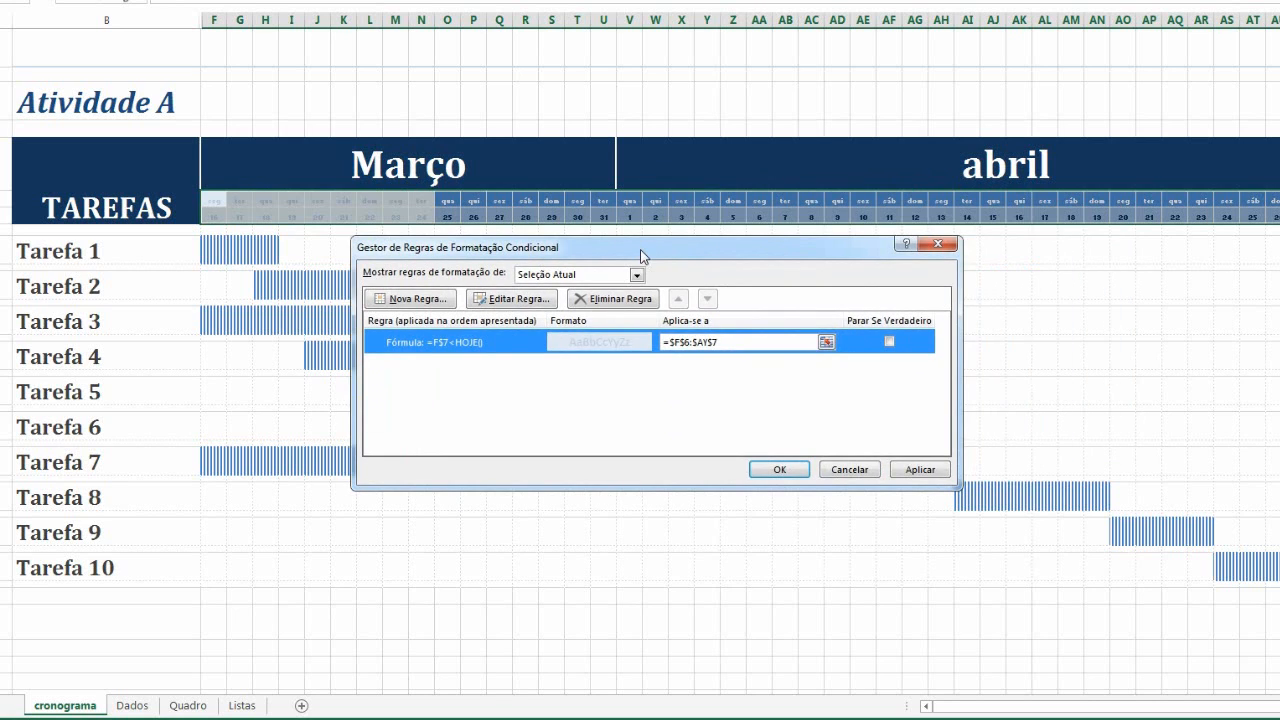
Add a second formula rule =F$7=HOJE() to the header rows
click(432, 300)
click(500, 326)
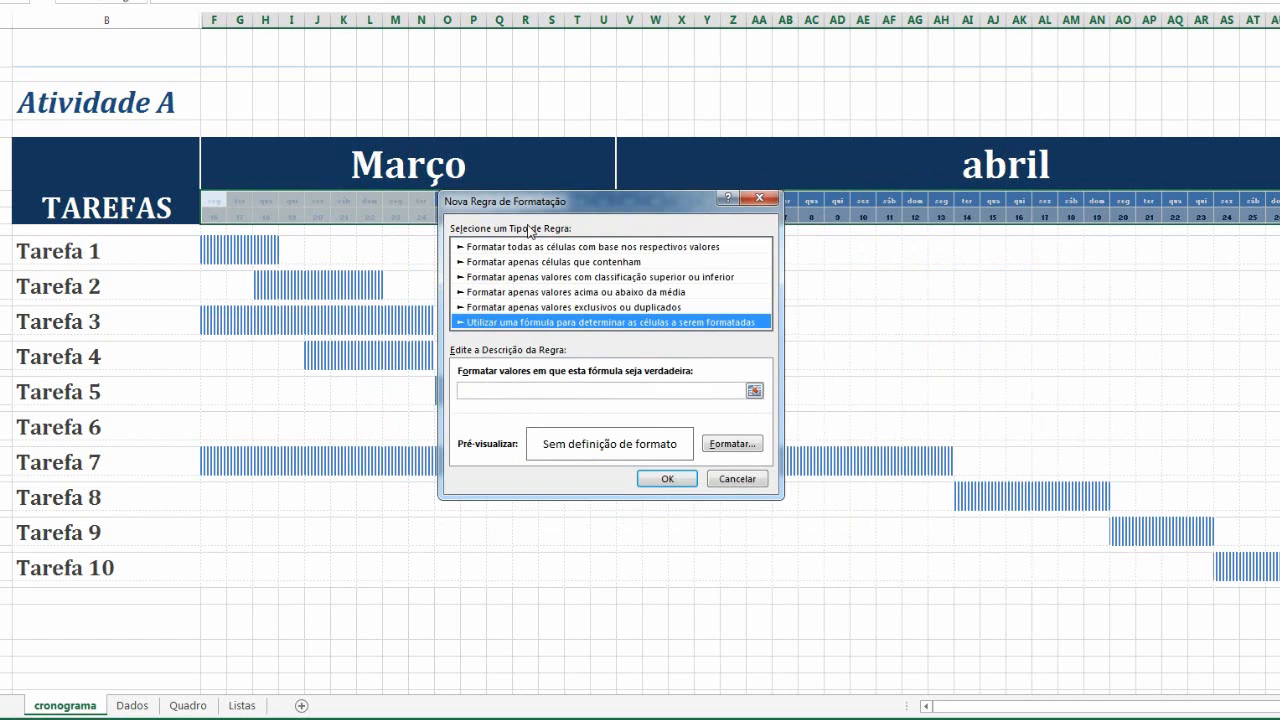
drag(533, 204, 506, 254)
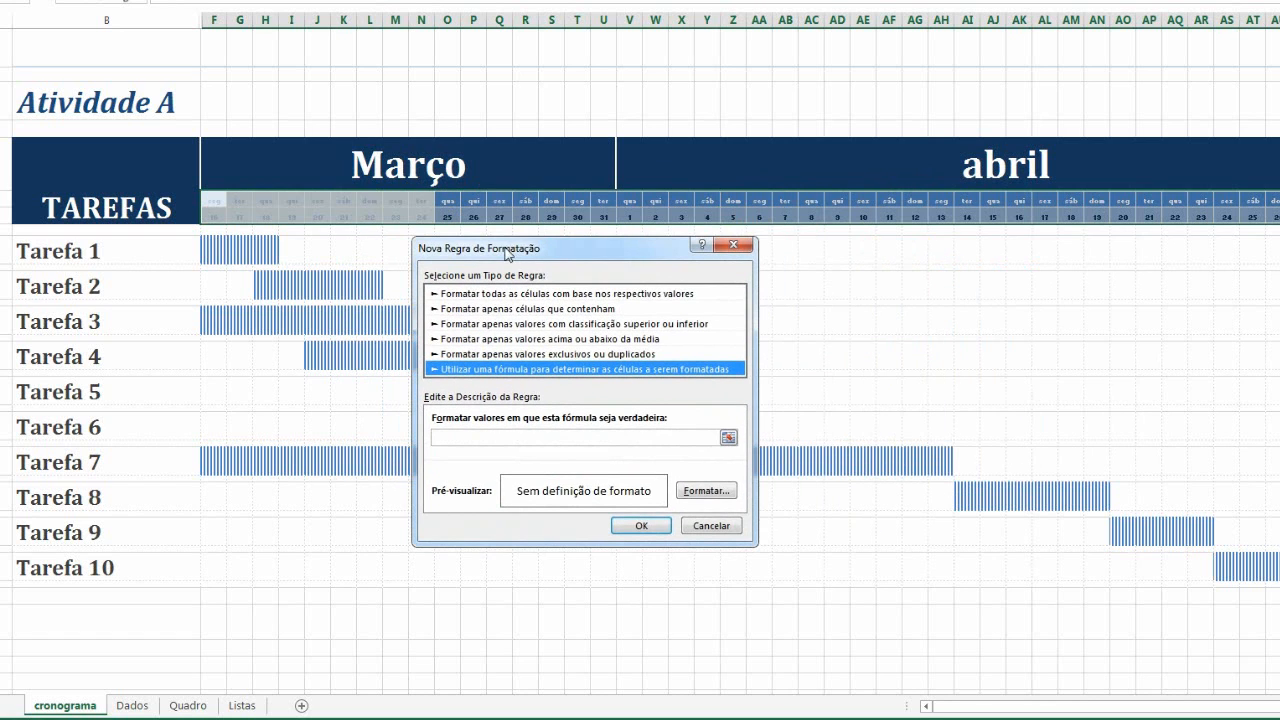
click(478, 439)
text(=F$7<HOJE())
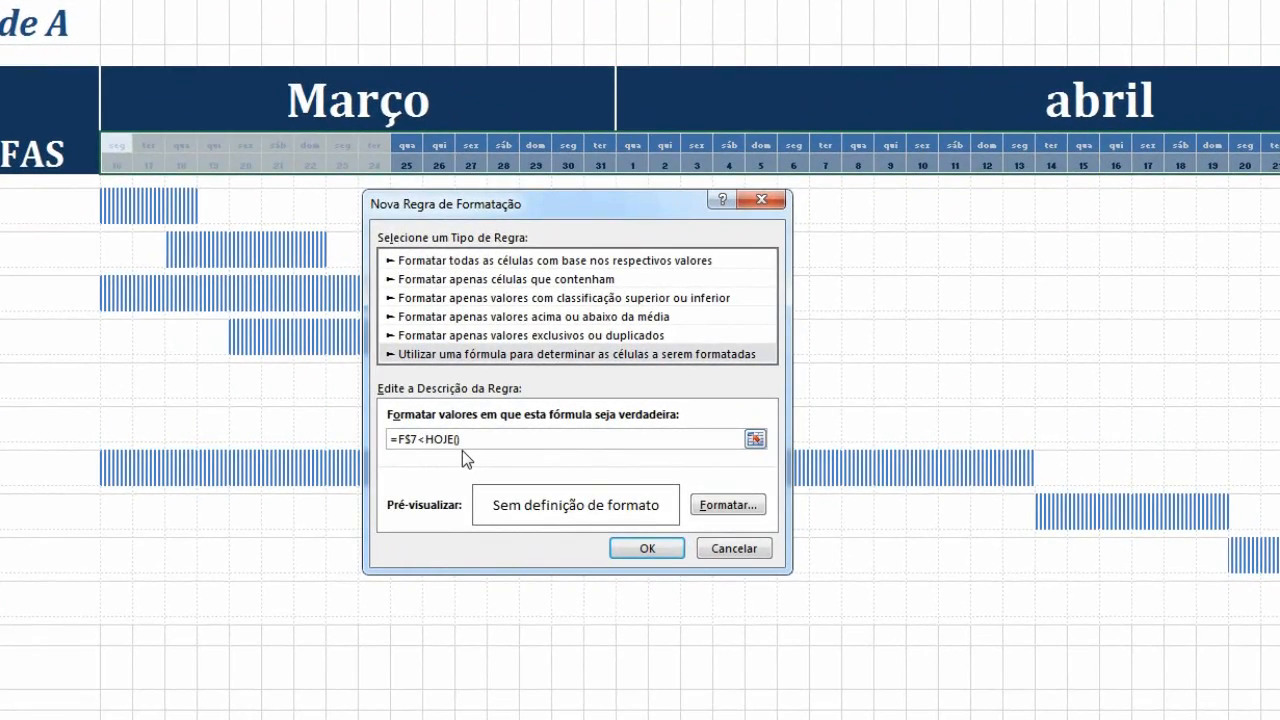
key(BackSpace)
text(=)
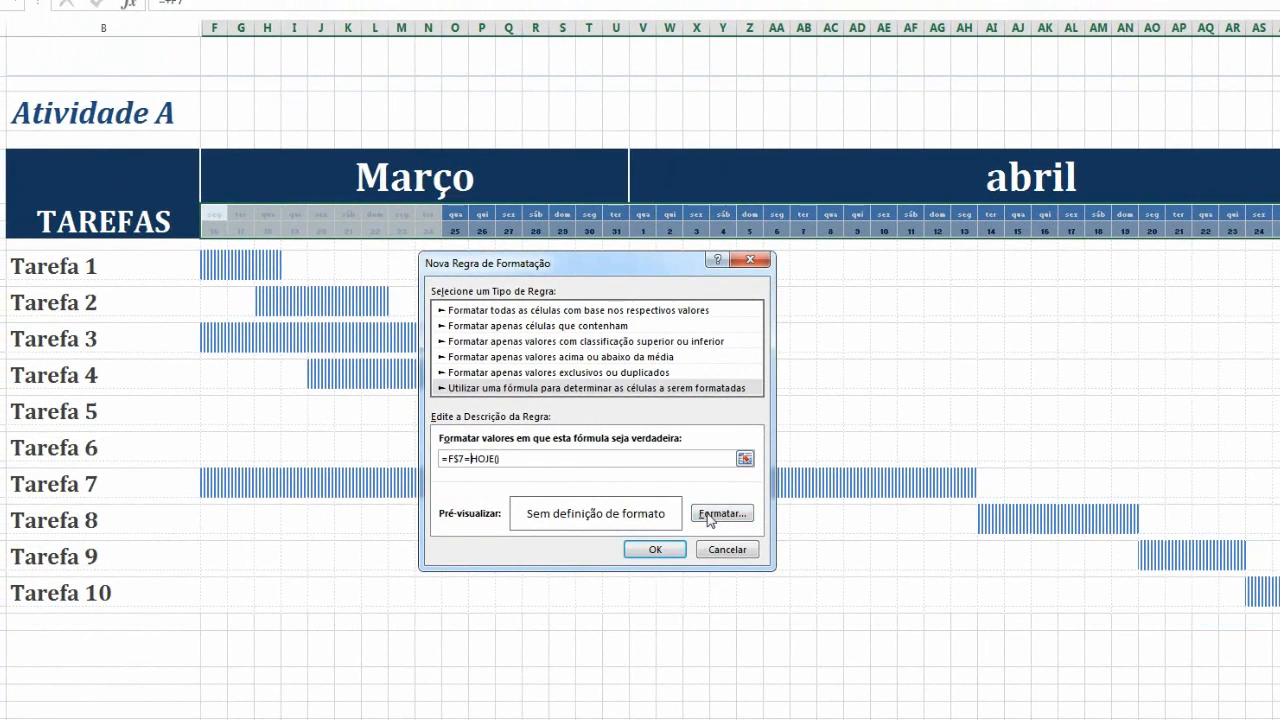
Format the =F$7=HOJE() rule with an orange fill and yellow font, then apply and close the rules manager
click(720, 513)
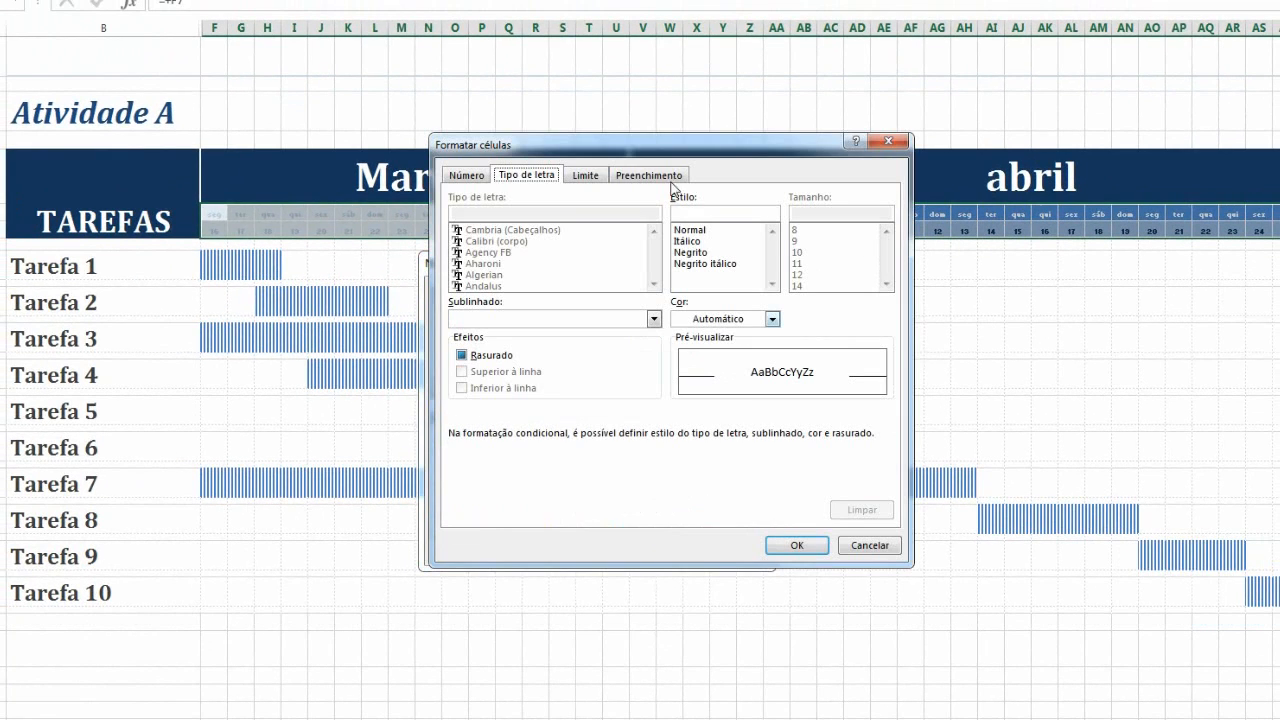
click(633, 178)
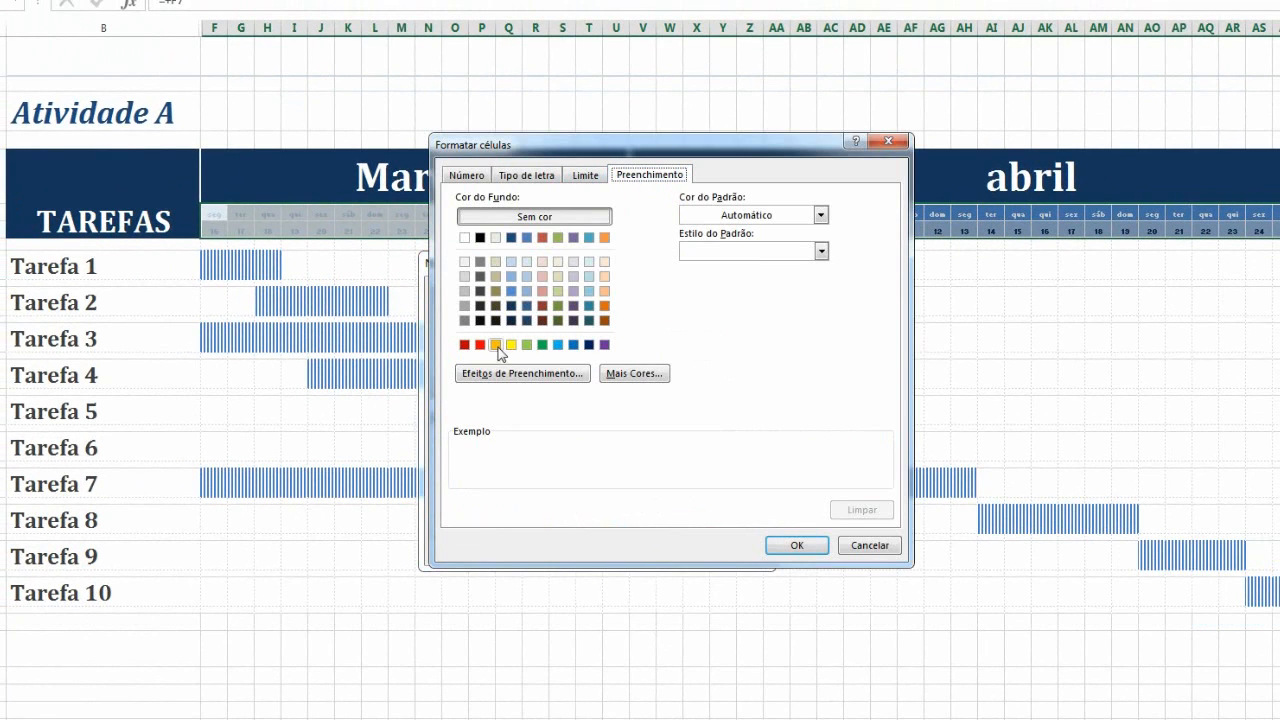
click(495, 344)
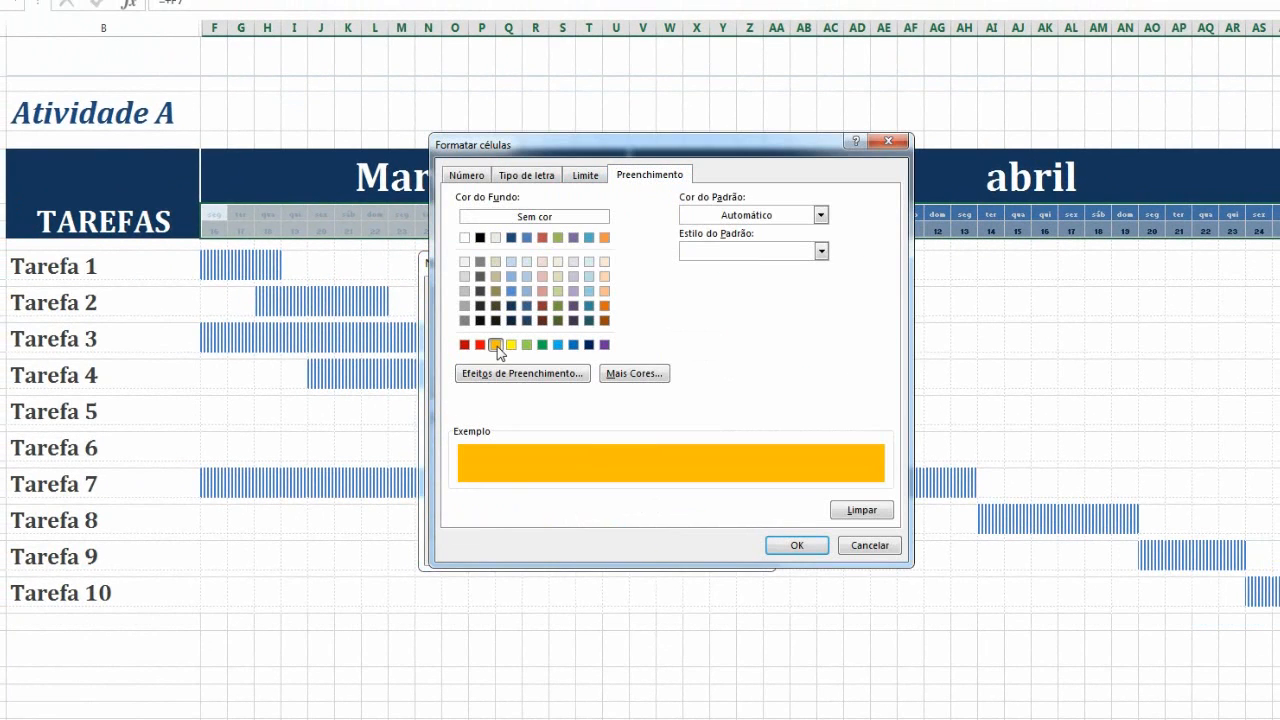
click(545, 178)
click(711, 320)
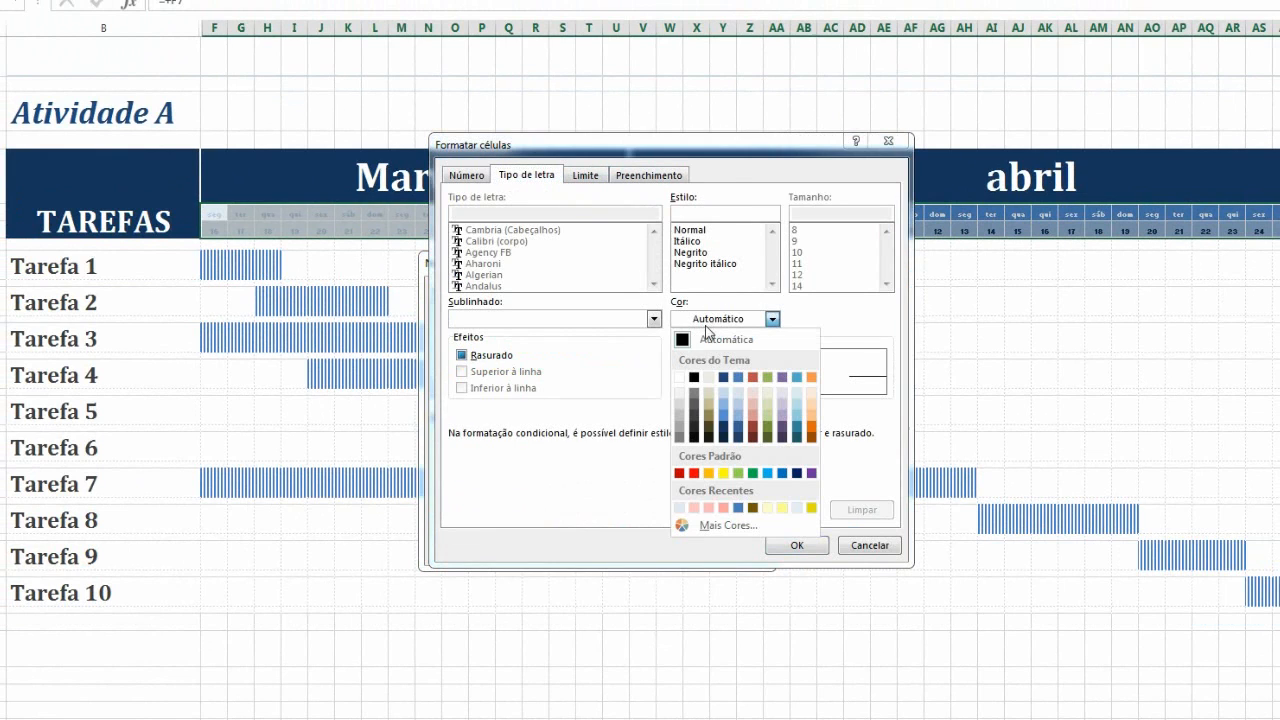
click(724, 475)
click(797, 545)
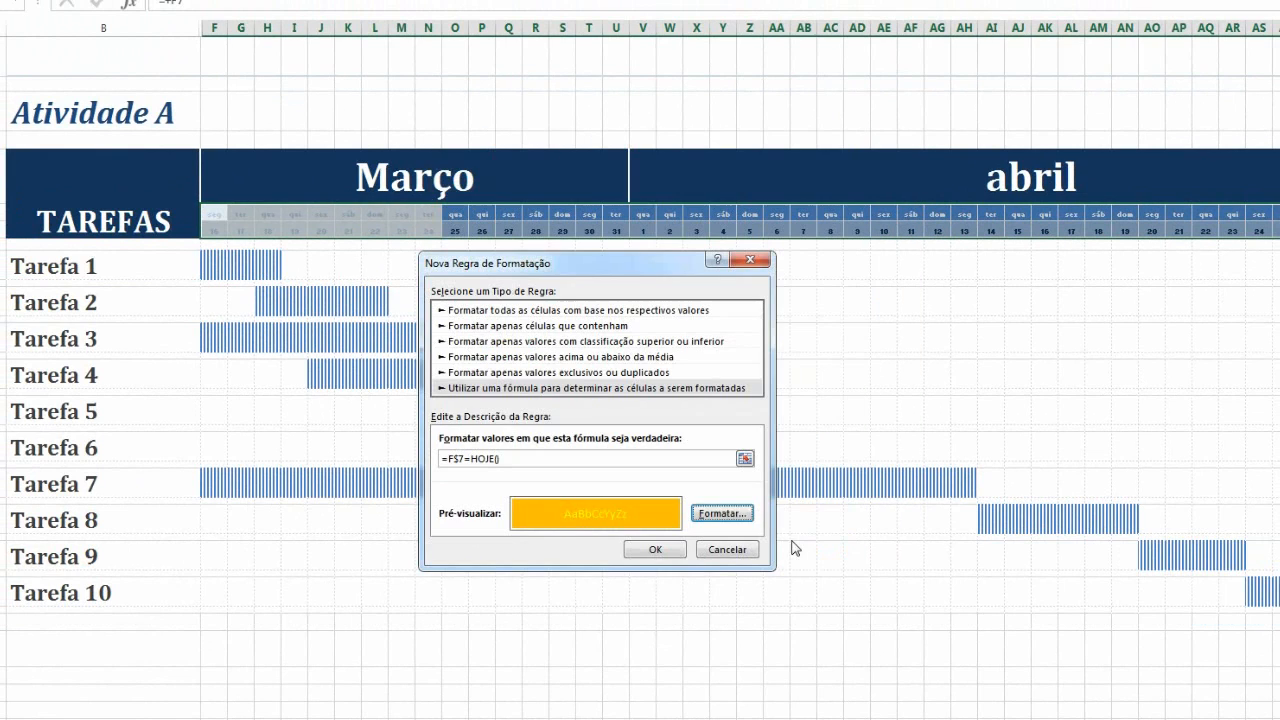
click(661, 552)
click(941, 494)
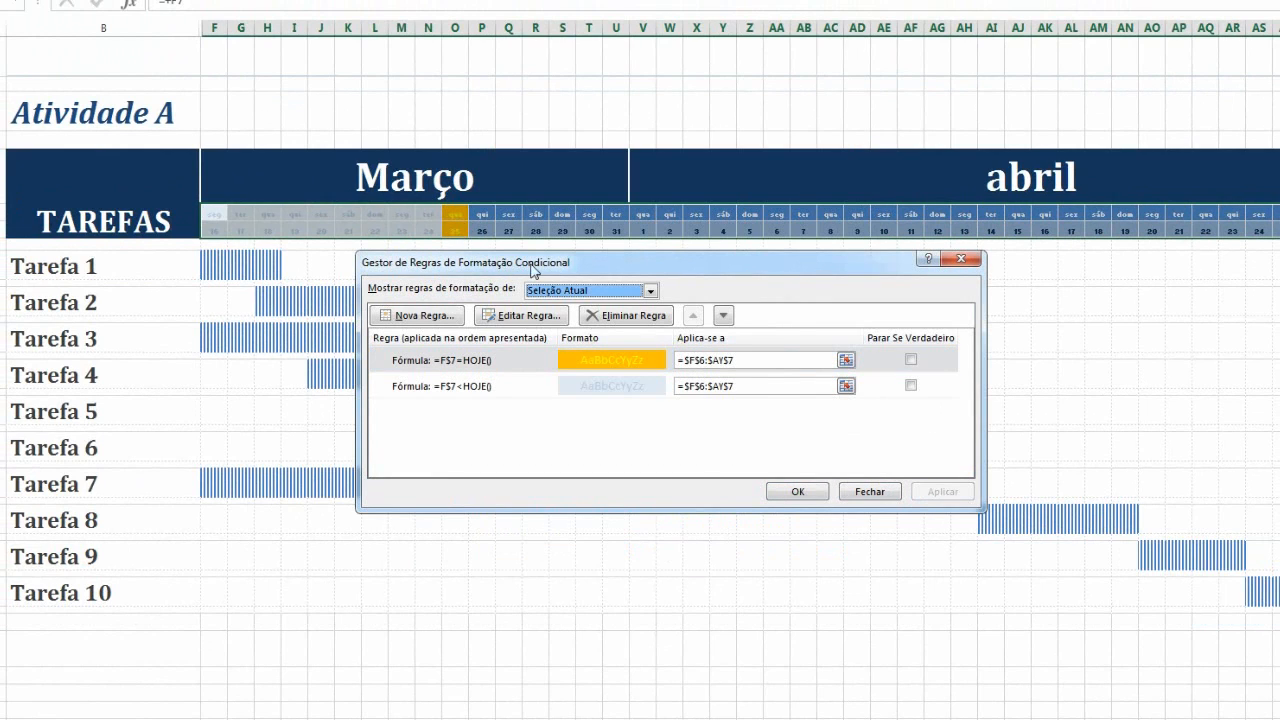
drag(531, 264, 742, 295)
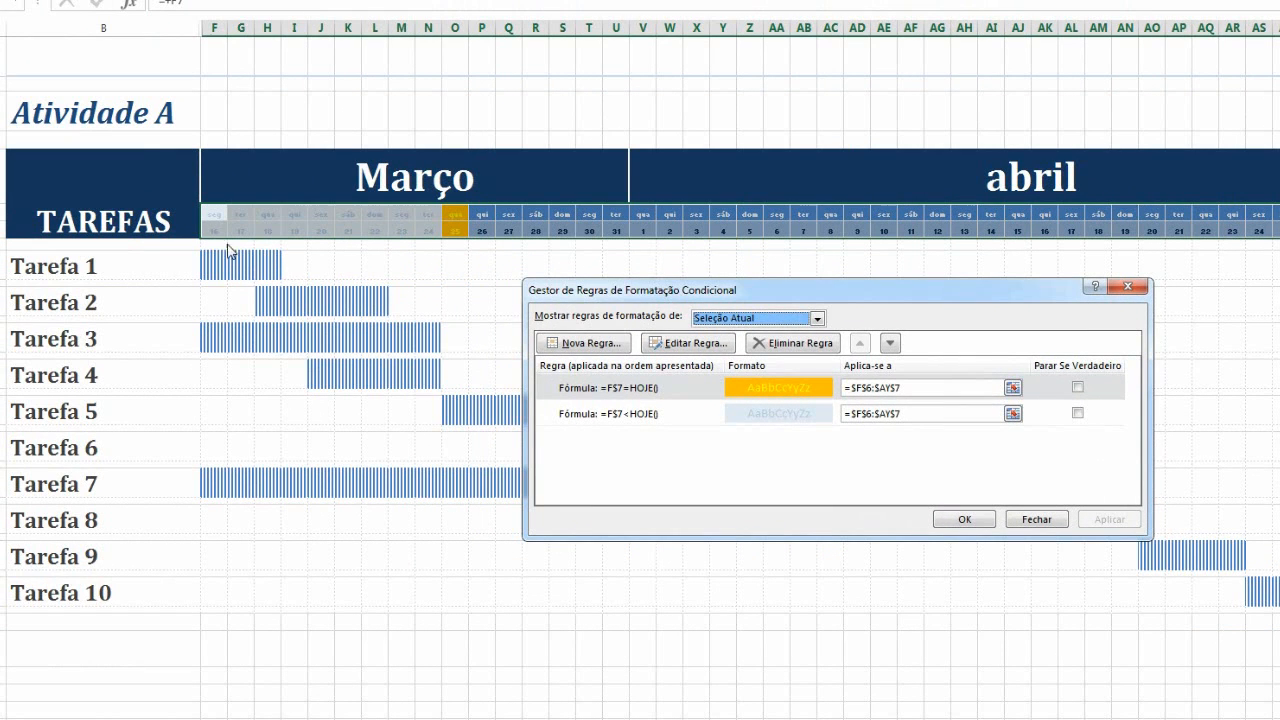
click(964, 519)
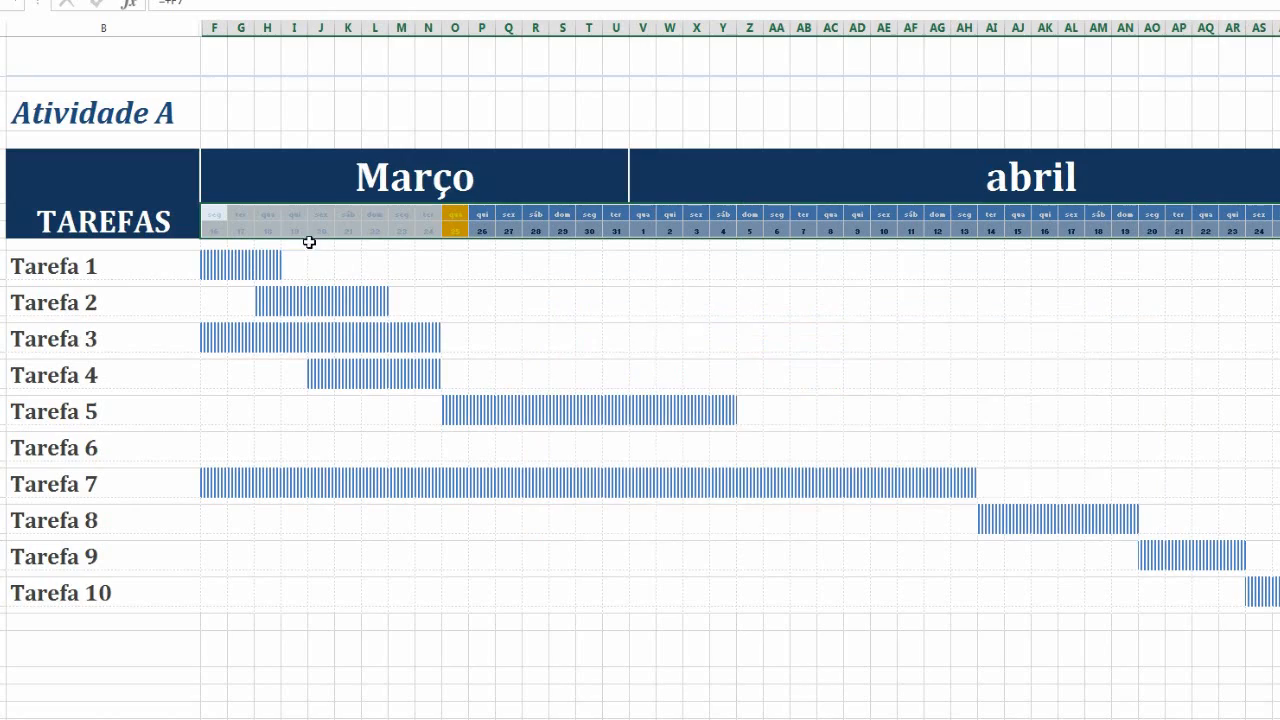
Add a new formula rule =F$7=HOJE() to the task grid F8 to AY27
drag(214, 246, 1140, 598)
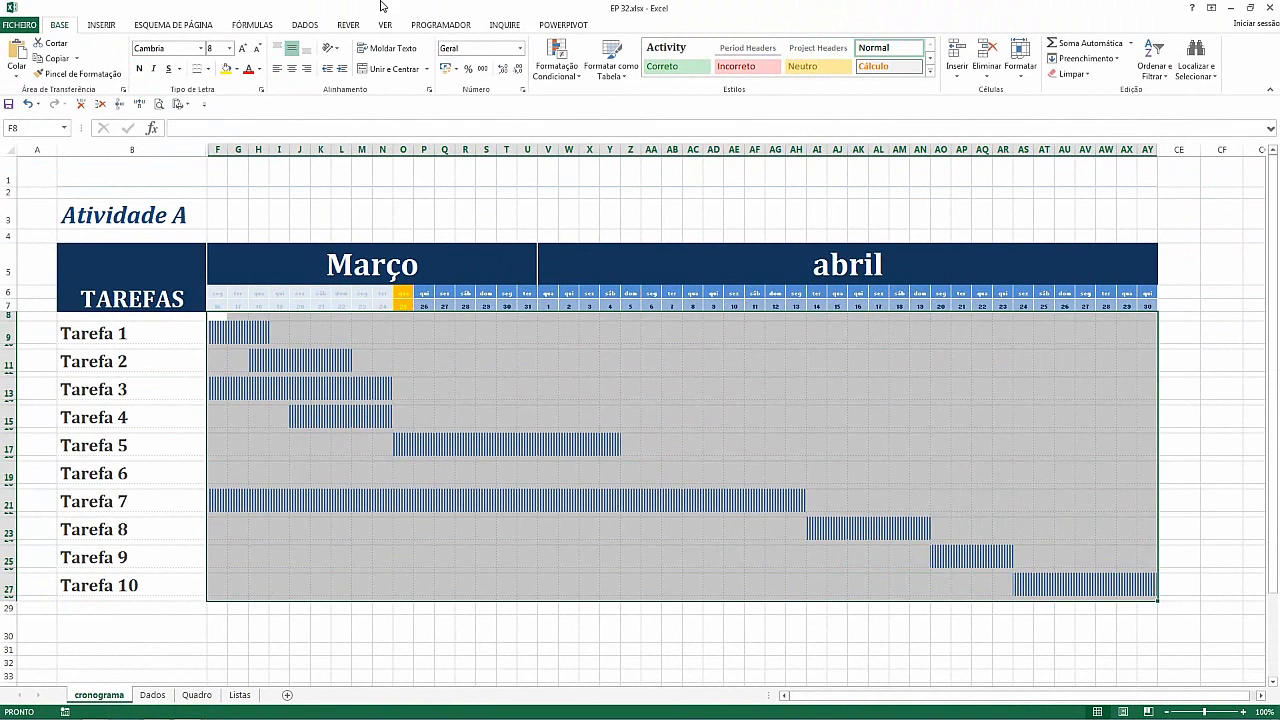
click(556, 58)
click(578, 271)
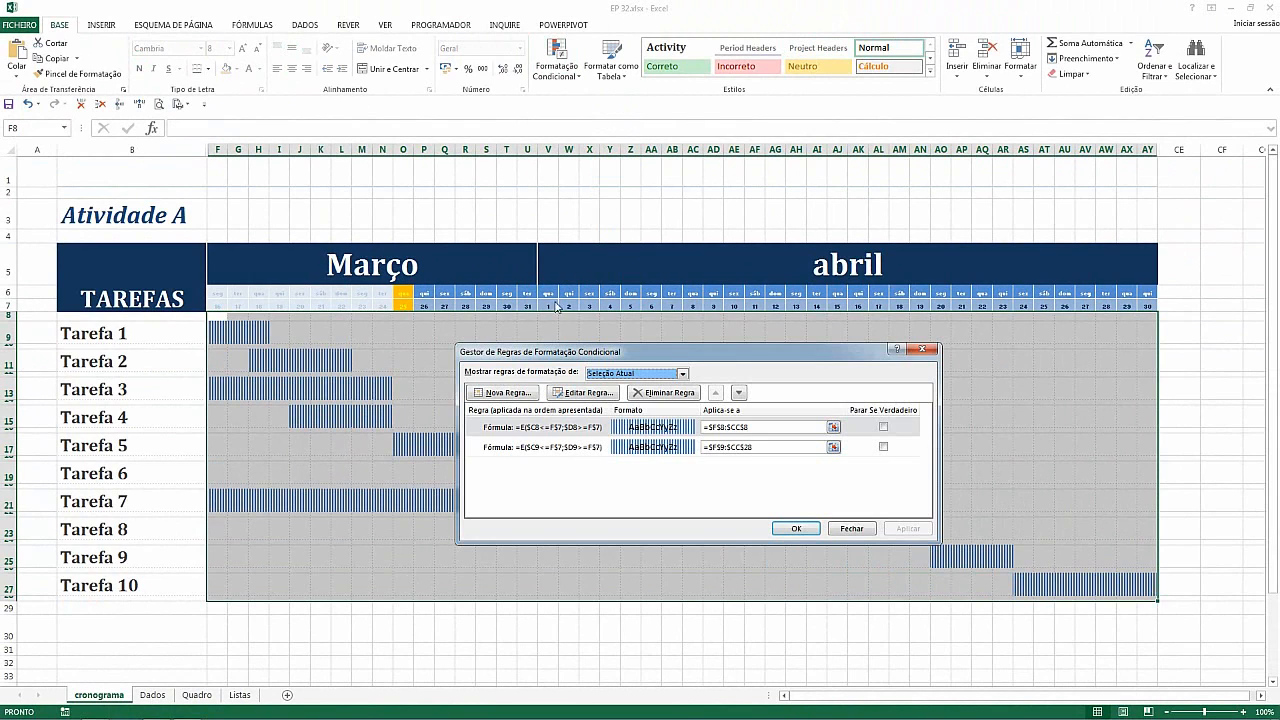
click(514, 397)
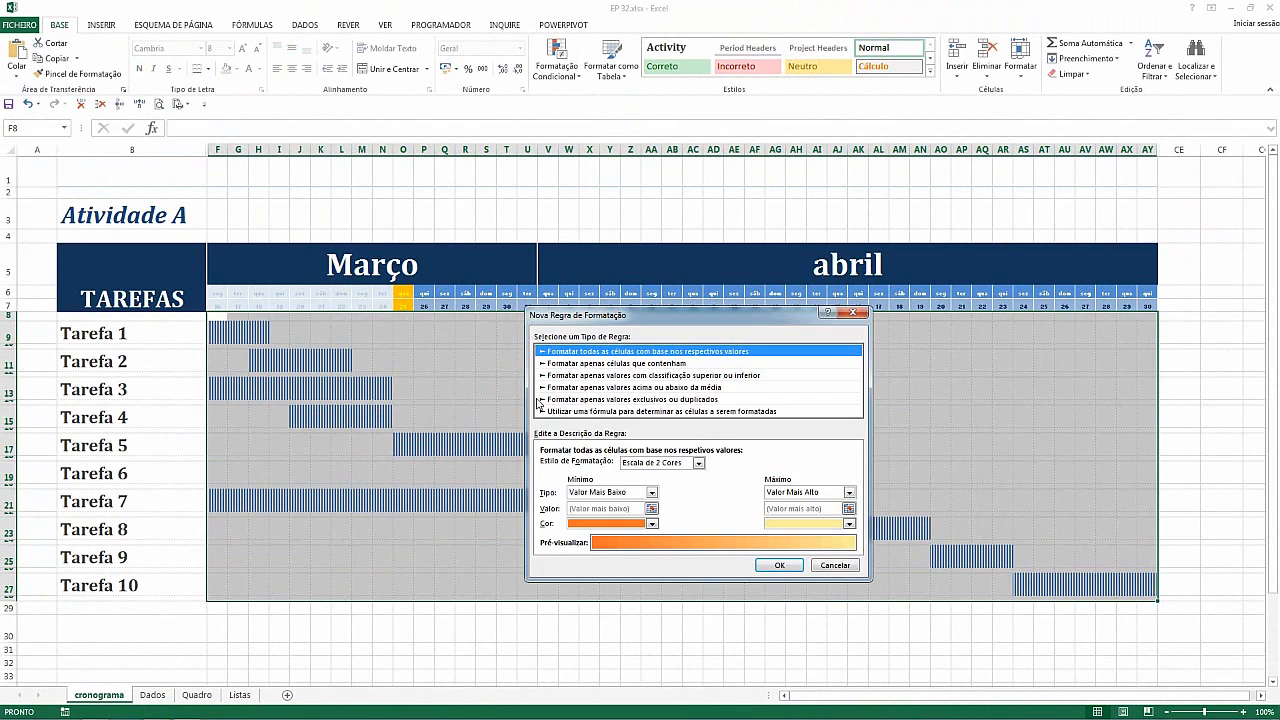
click(600, 411)
click(580, 464)
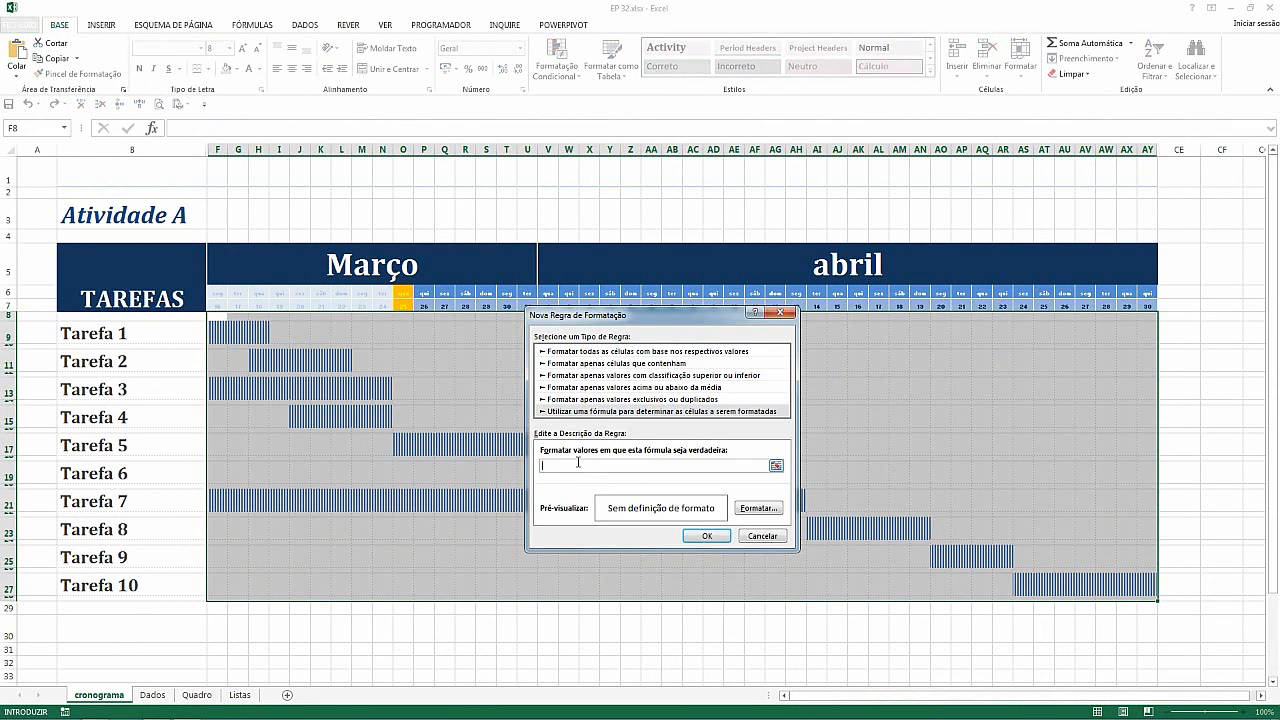
key(ctrl+v)
click(563, 467)
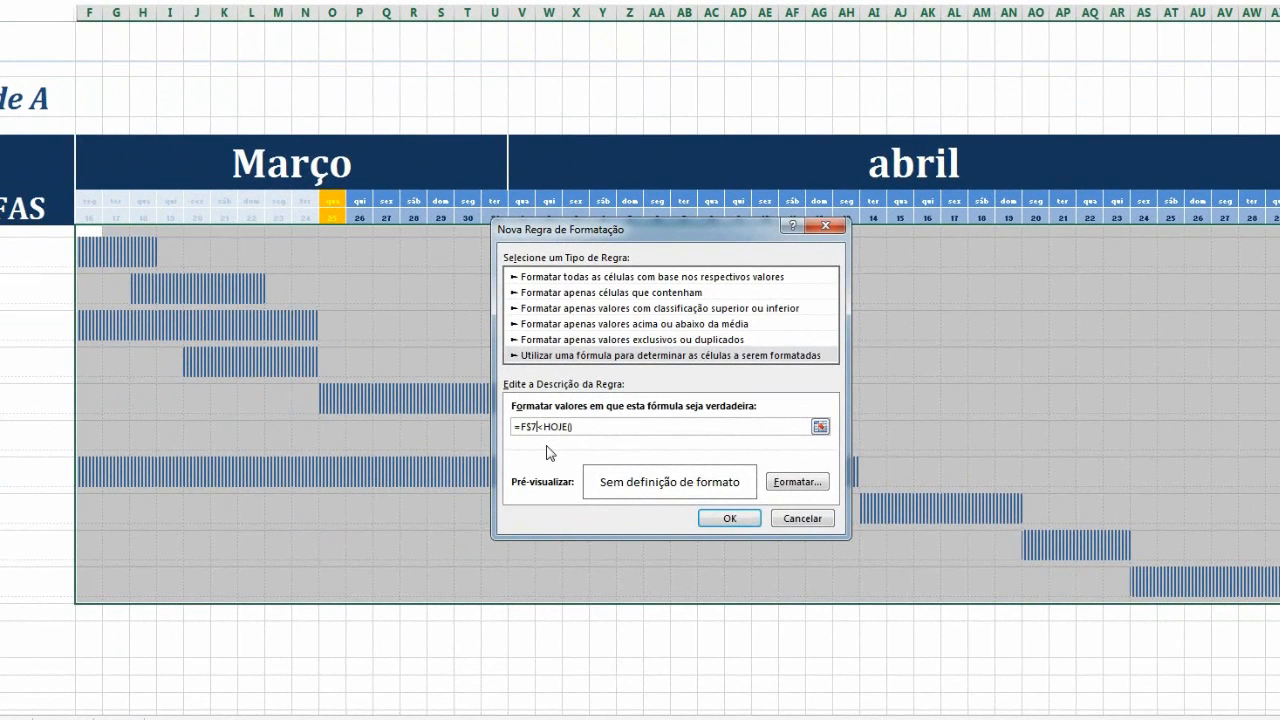
key(BackSpace)
text(=)
Format the task-grid =F$7=HOJE() rule with a red dashed left border, then apply and close the rules manager
click(796, 483)
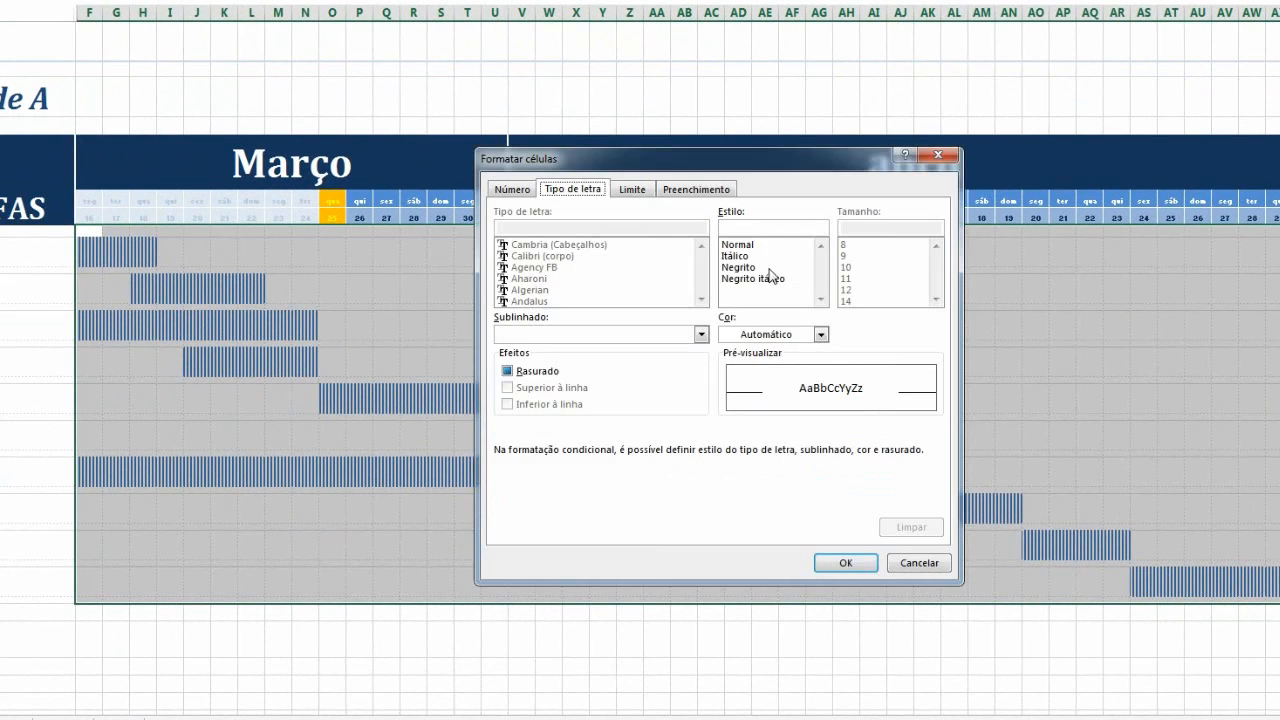
click(634, 190)
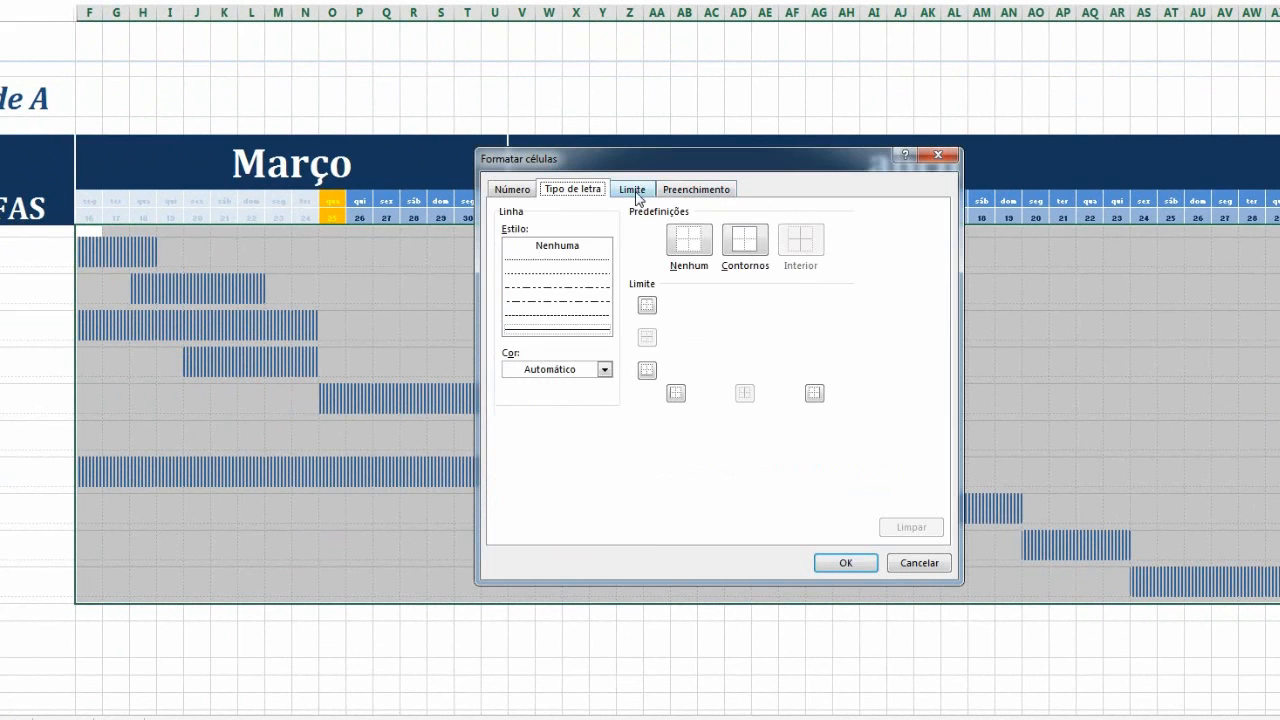
click(604, 369)
click(526, 525)
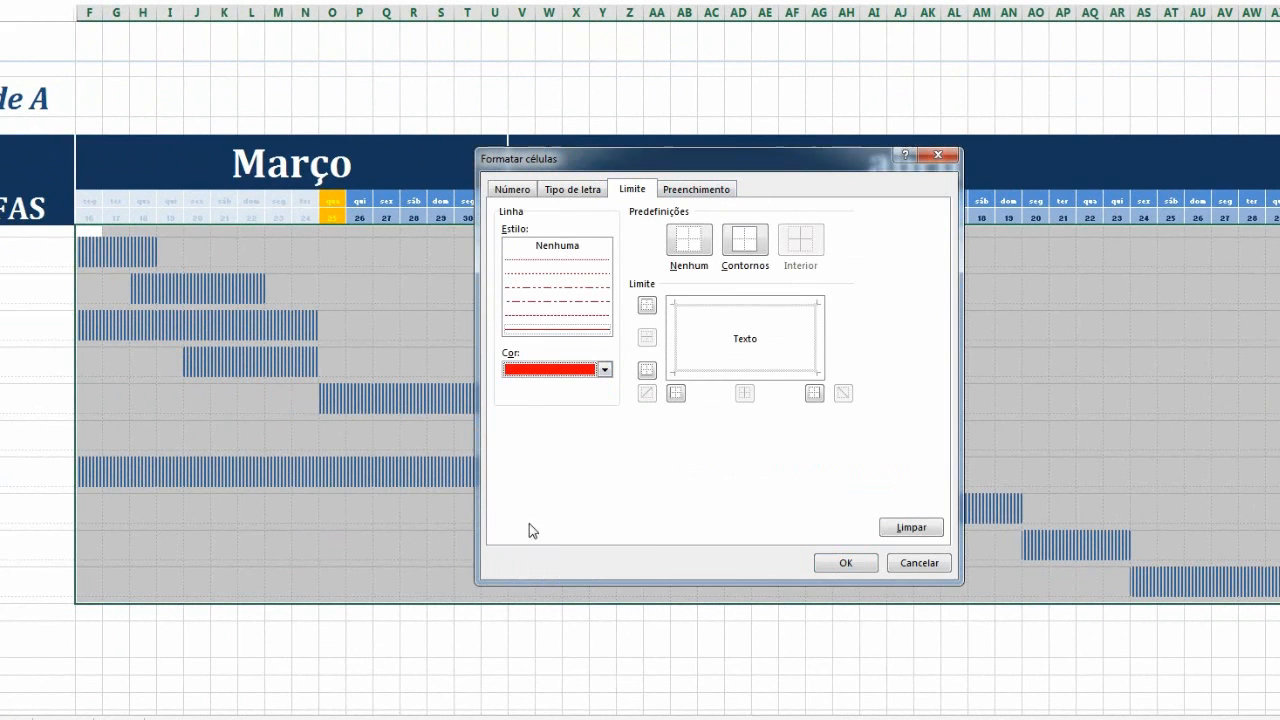
click(556, 305)
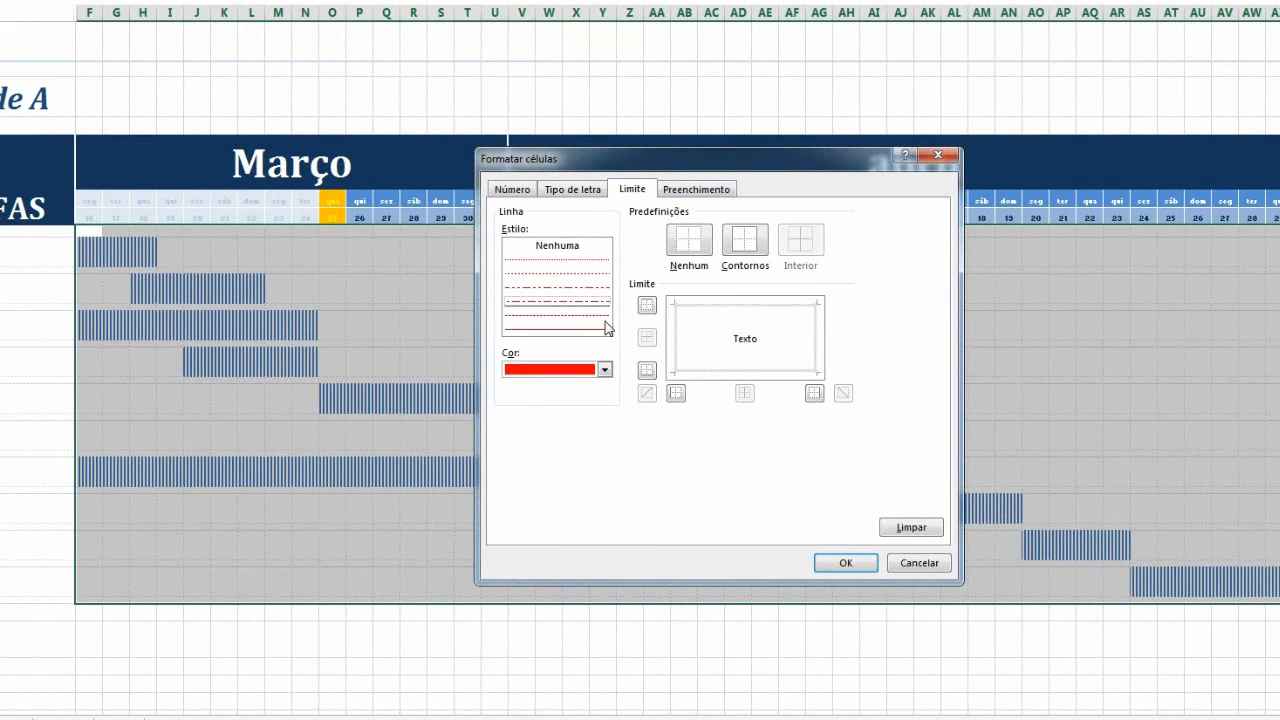
click(676, 340)
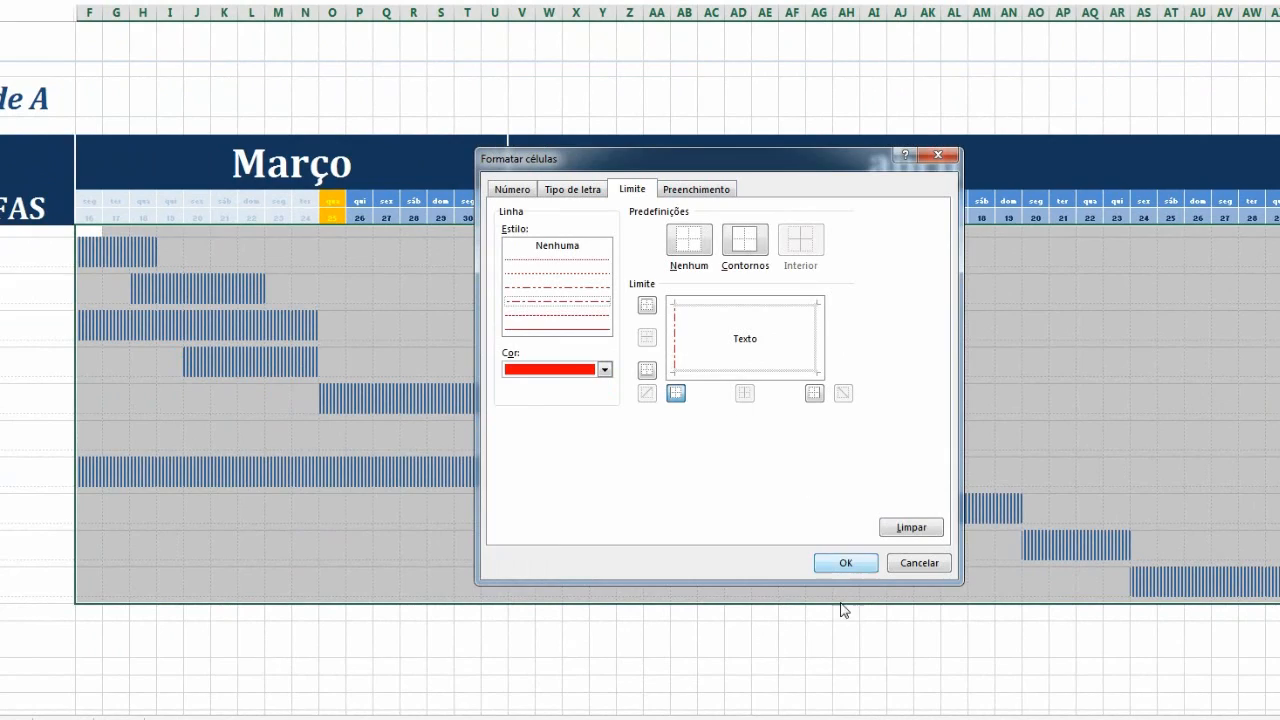
click(845, 562)
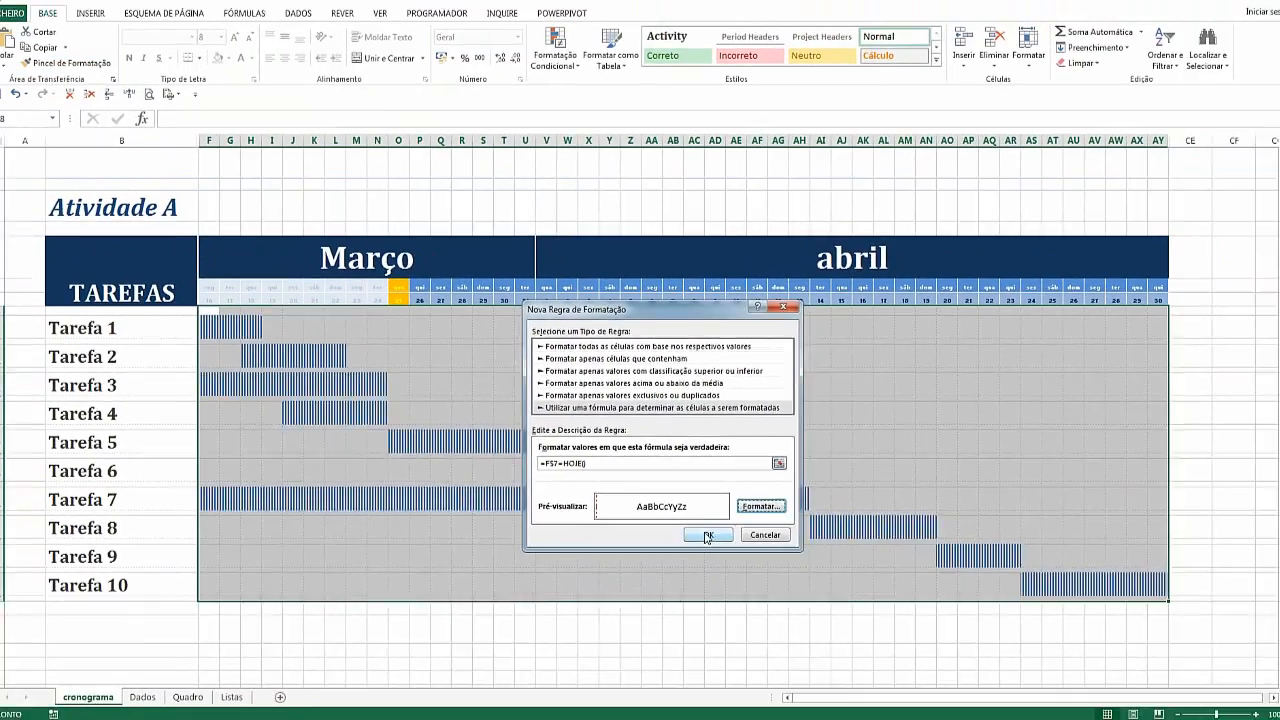
click(719, 525)
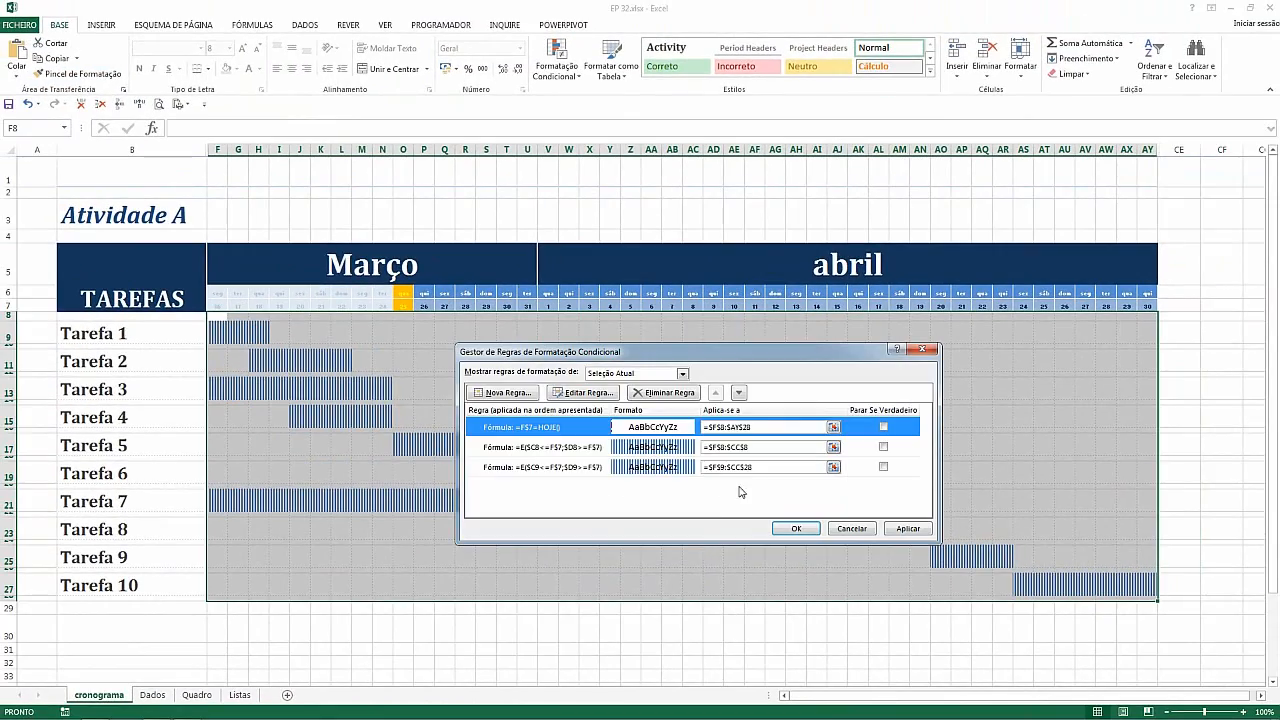
click(903, 532)
click(796, 529)
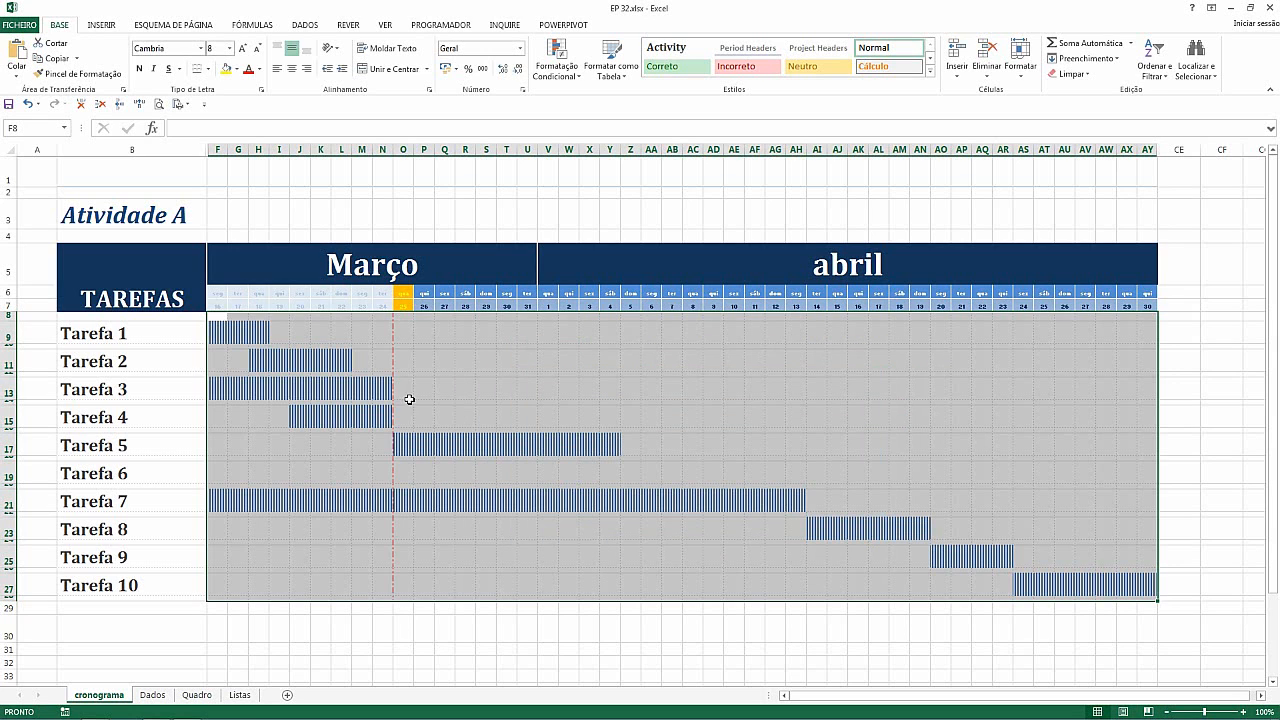
Inspect the task grid and date header cells around today's column
click(402, 326)
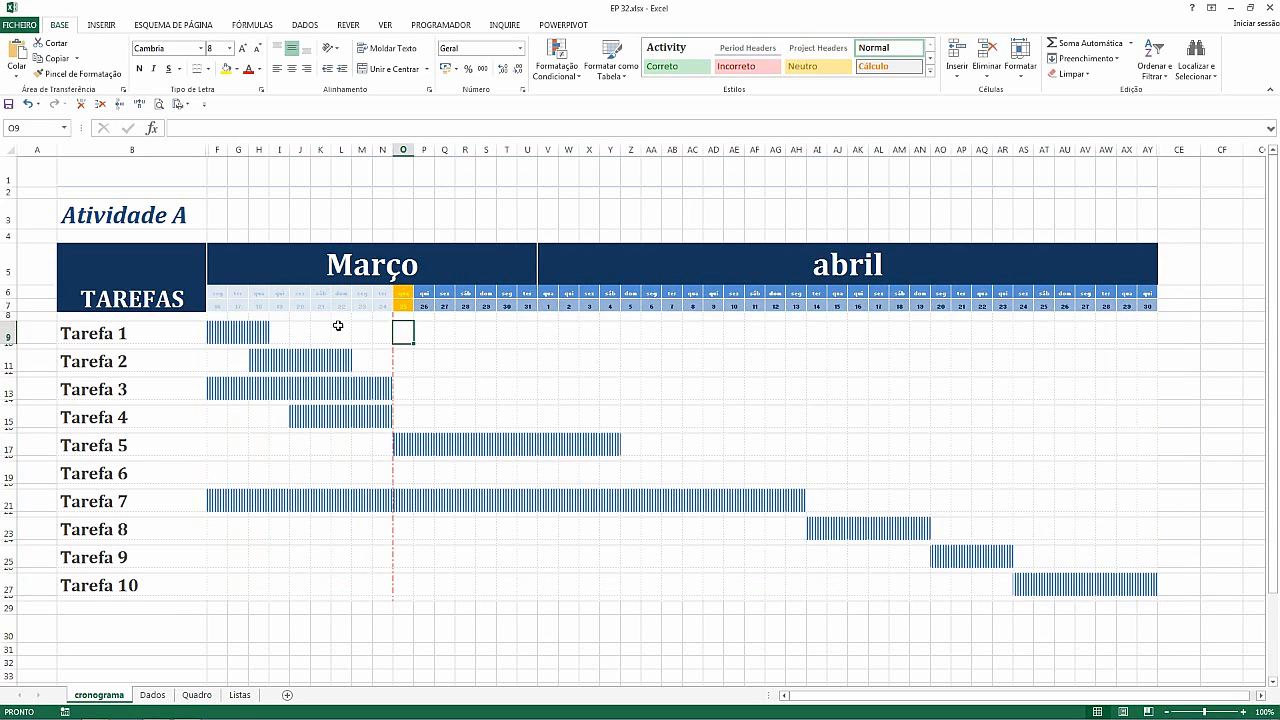
drag(228, 292, 398, 592)
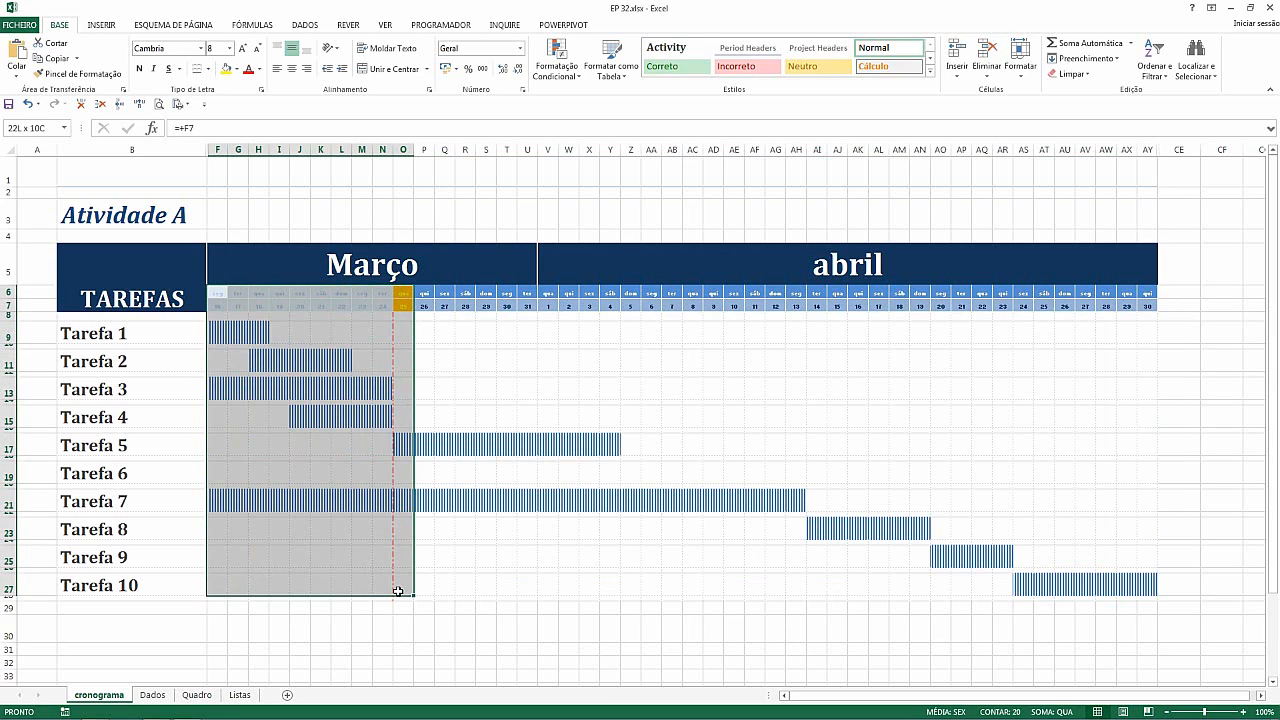
click(385, 306)
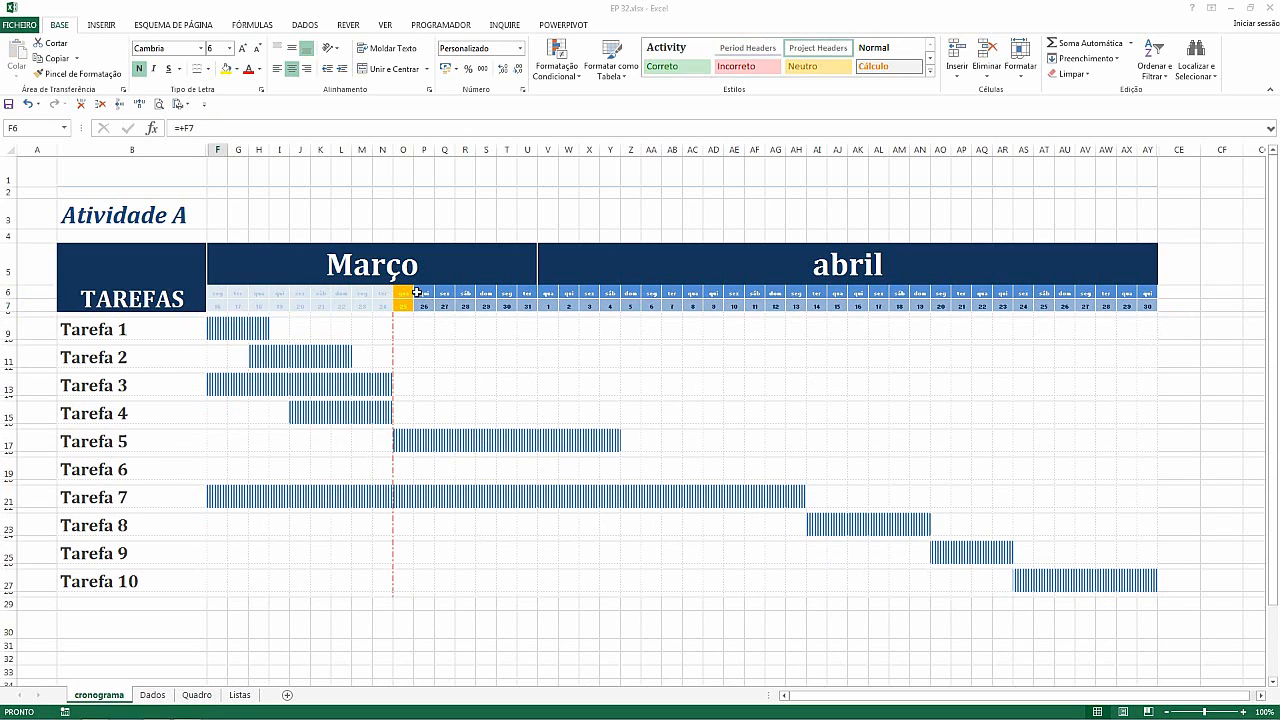
drag(424, 298, 485, 302)
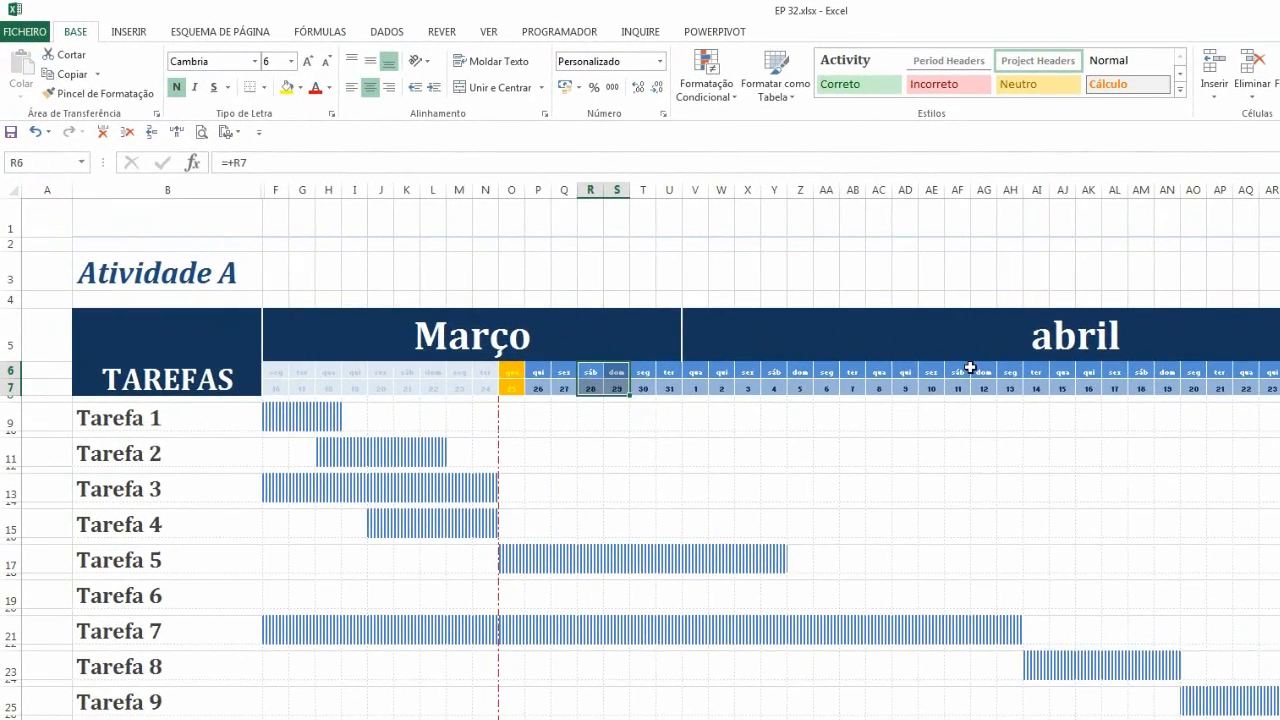
click(557, 384)
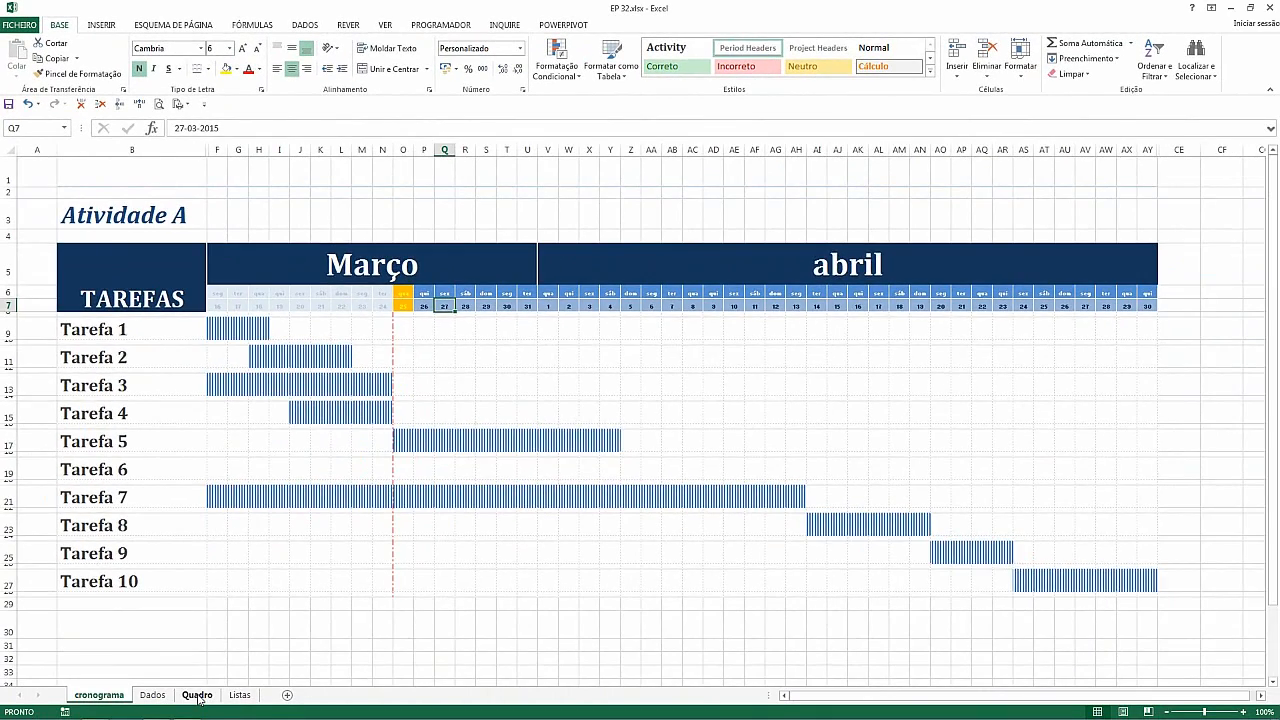
Examine the Quadro and Listas sheets and the workbook's defined names in the Name Manager, then return to cronograma
click(197, 695)
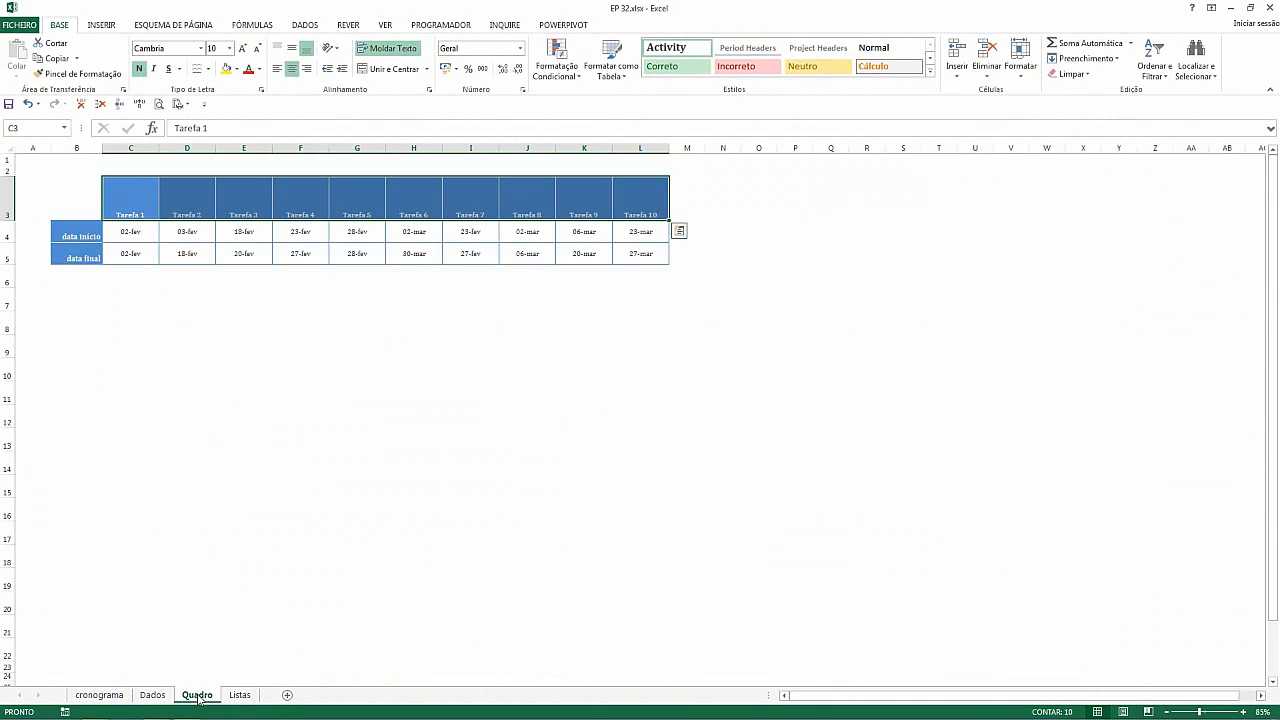
click(239, 695)
click(166, 191)
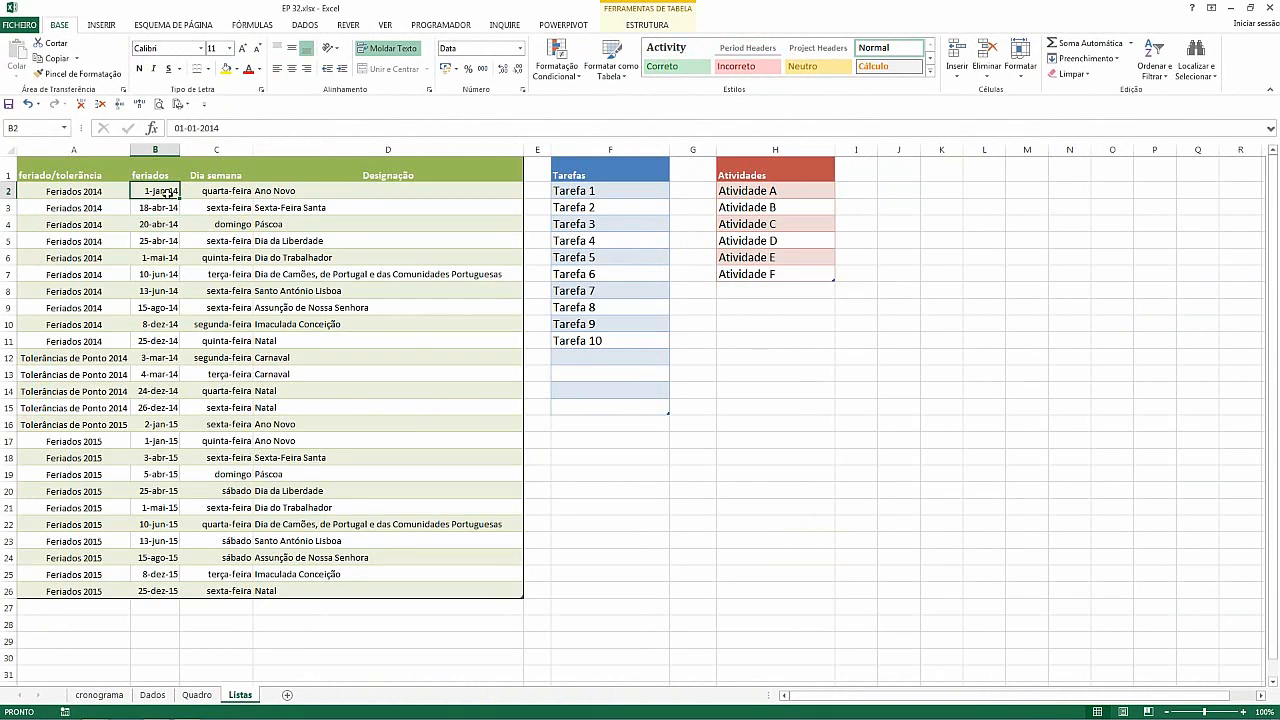
click(318, 27)
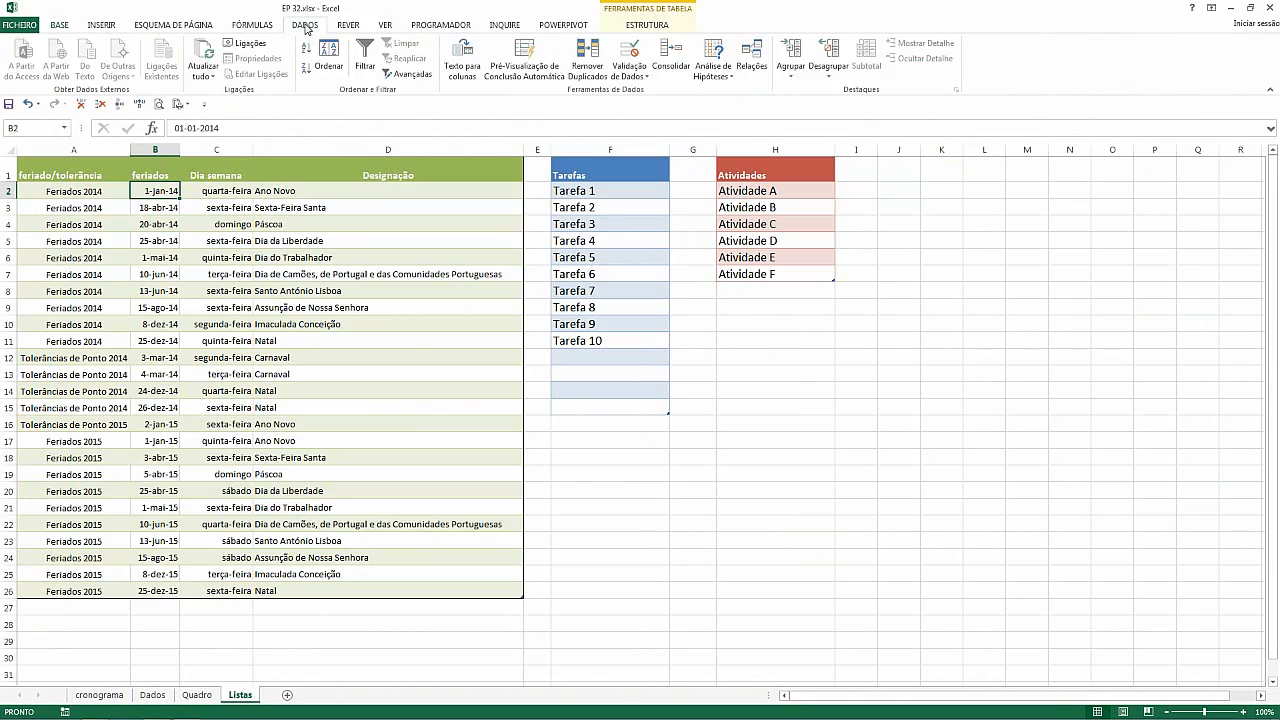
click(444, 26)
click(245, 22)
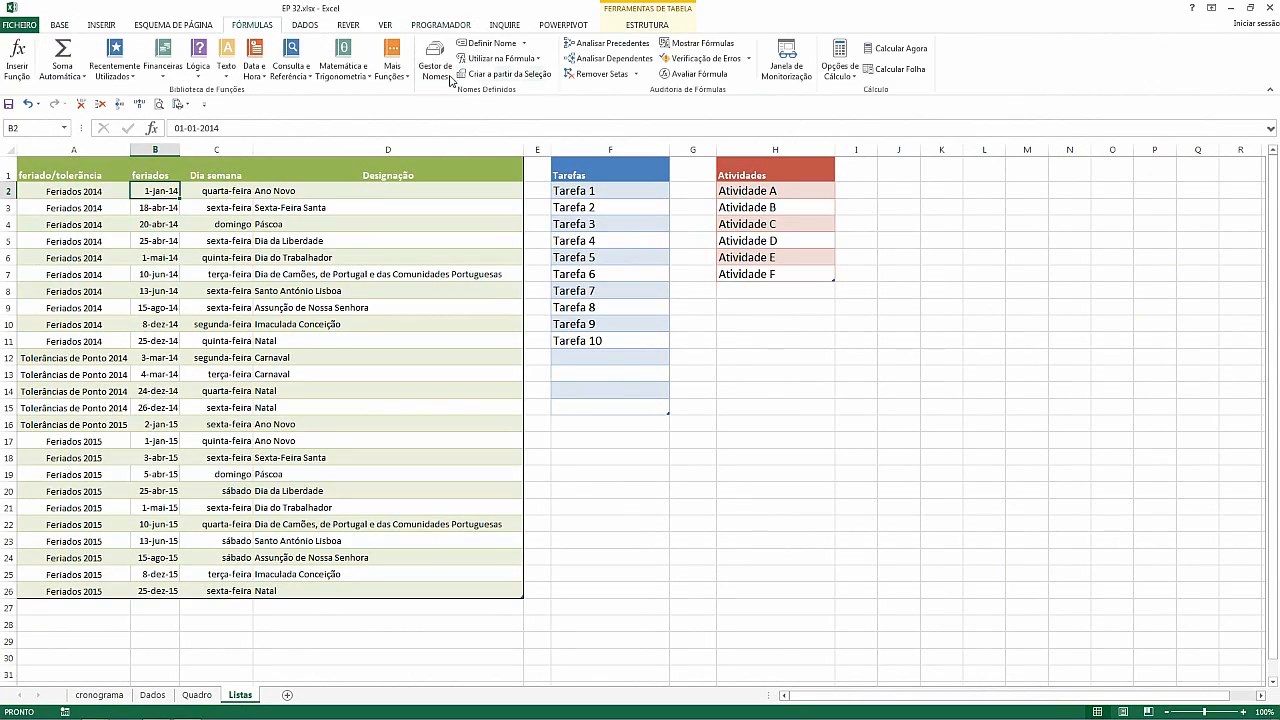
click(436, 60)
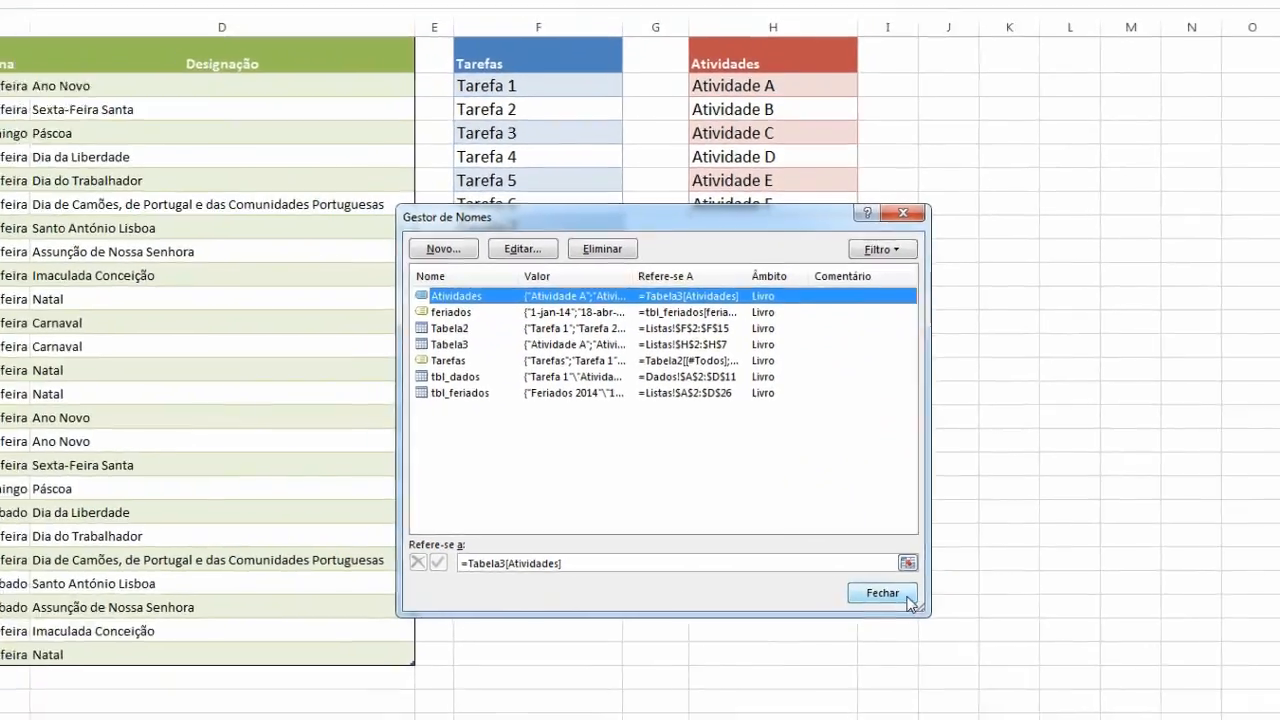
click(879, 587)
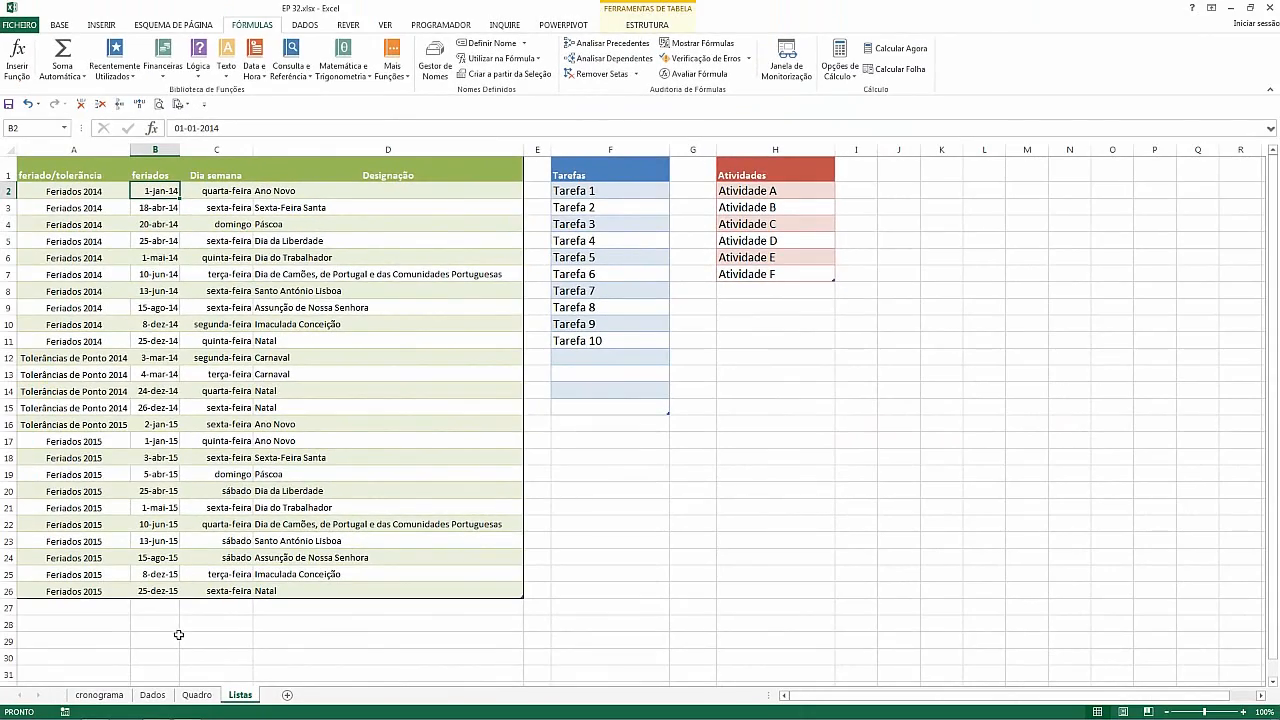
click(83, 713)
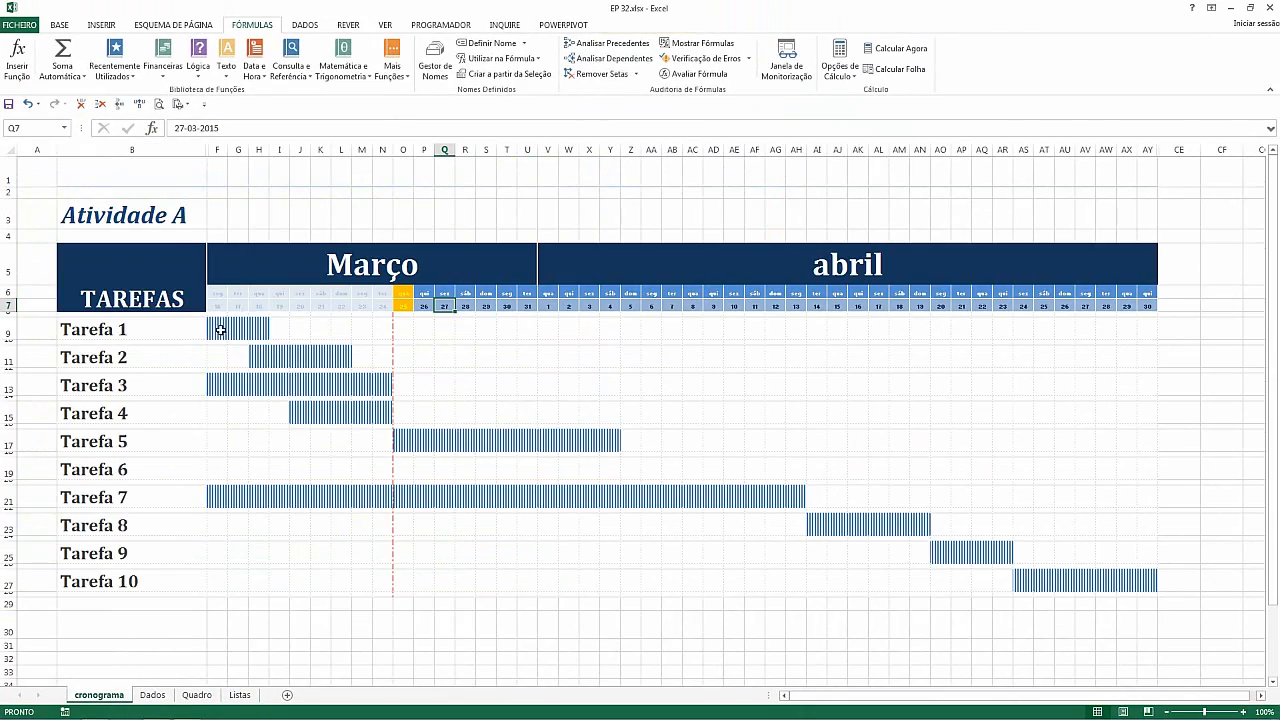
Increase the height of row 8 above the first task
click(297, 331)
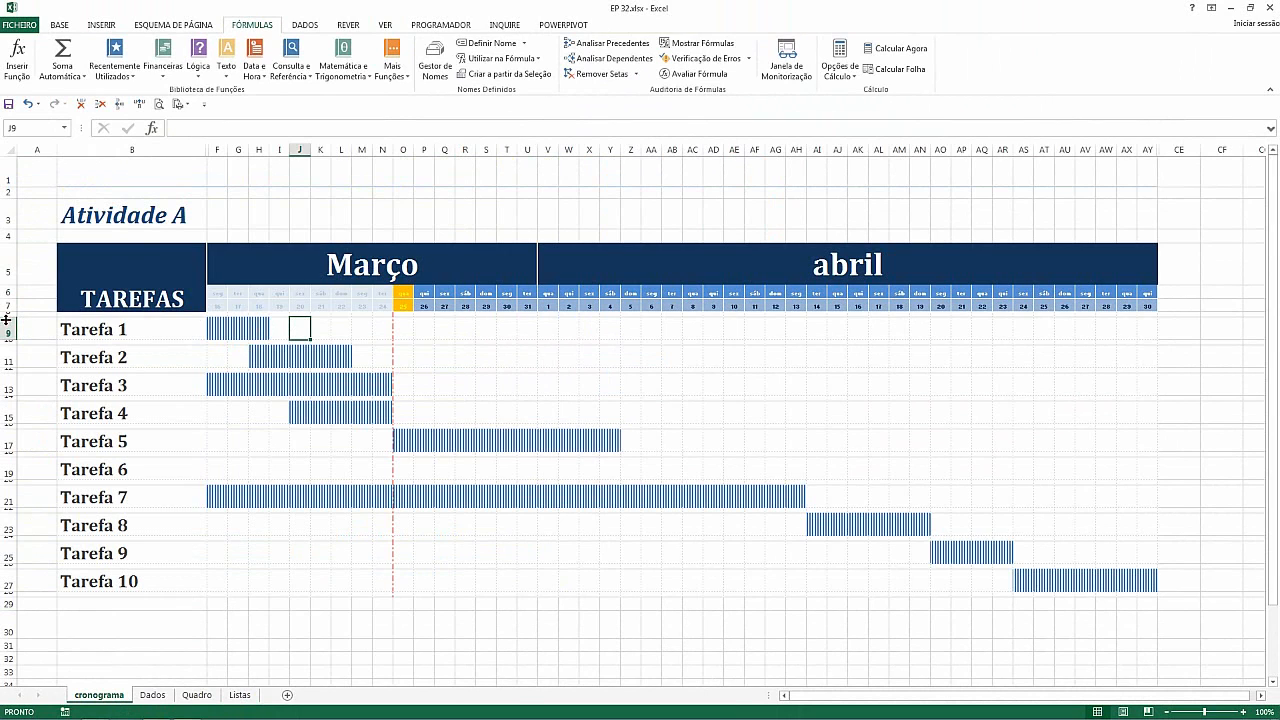
drag(8, 316, 9, 337)
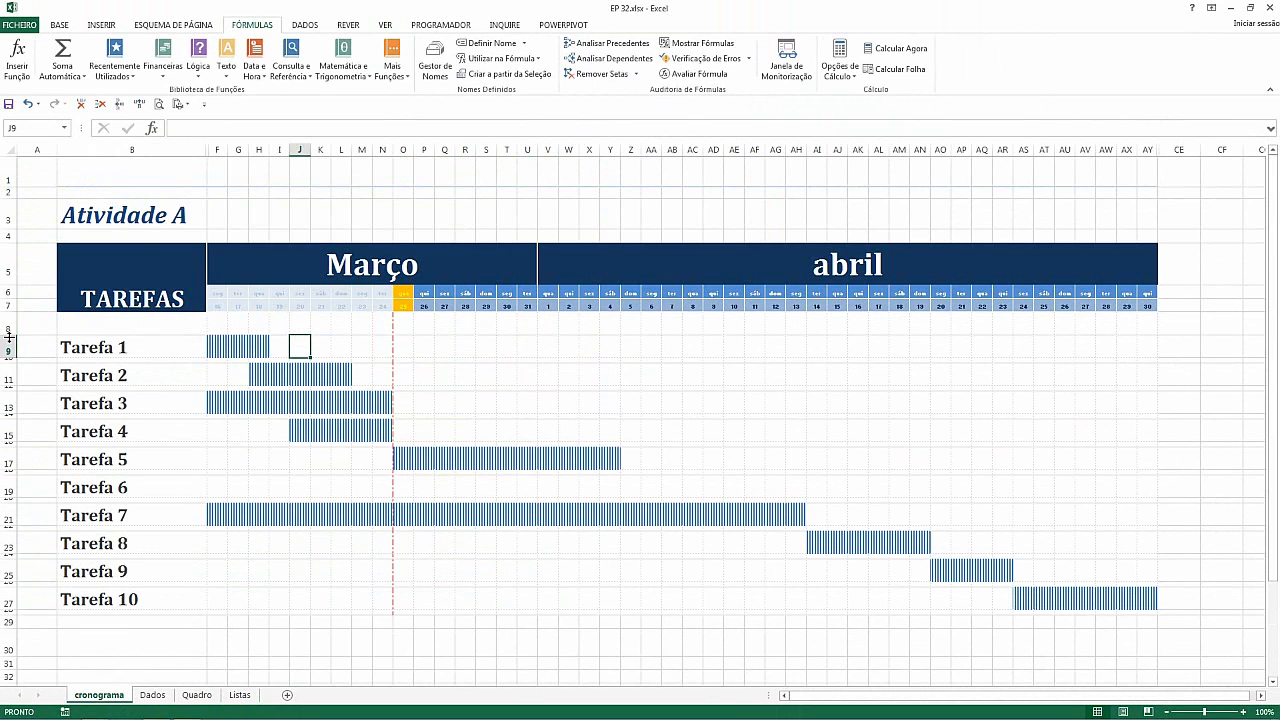
click(172, 319)
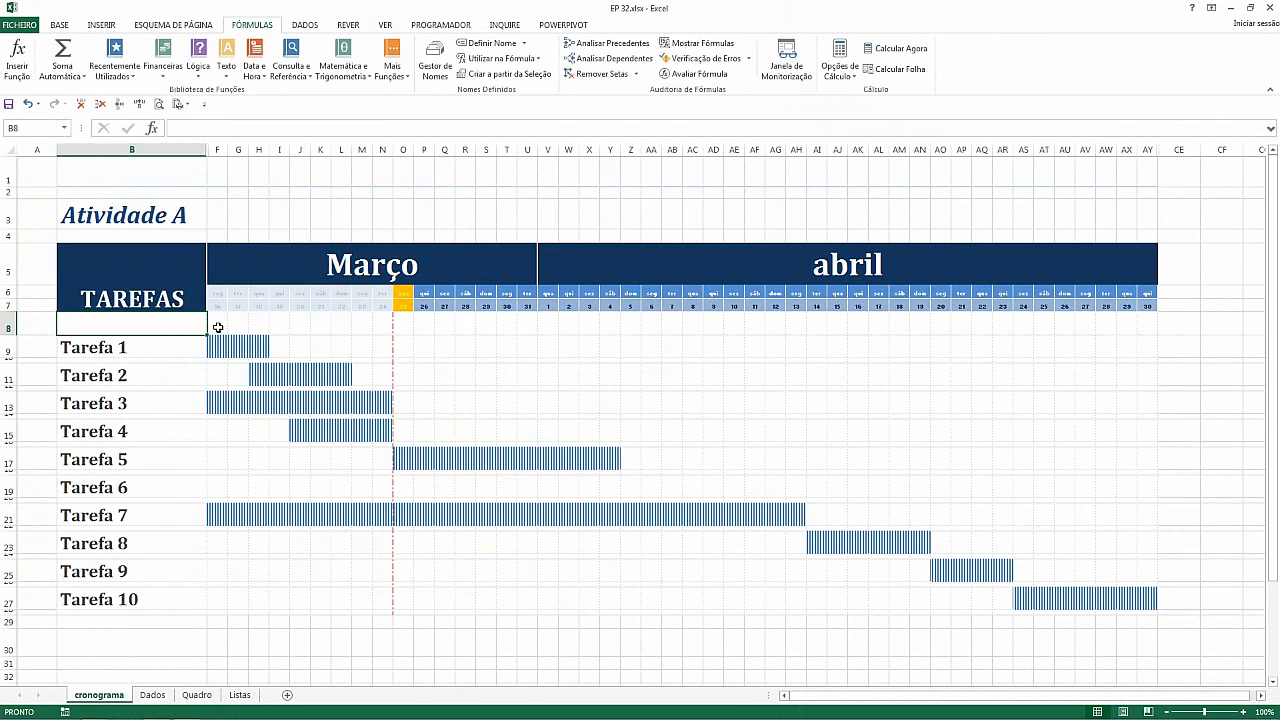
In F8, start a DIATRABALHOTOTAL.INTL formula using F$7 as the start date
click(217, 327)
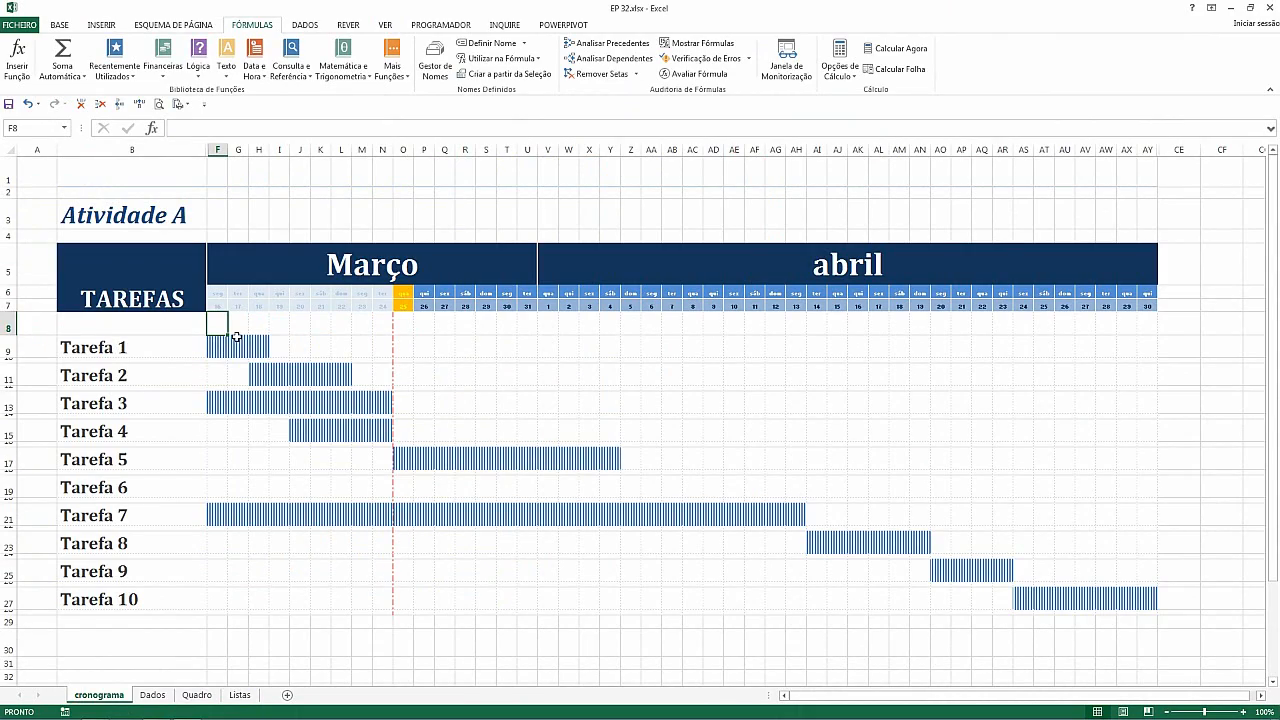
text(=)
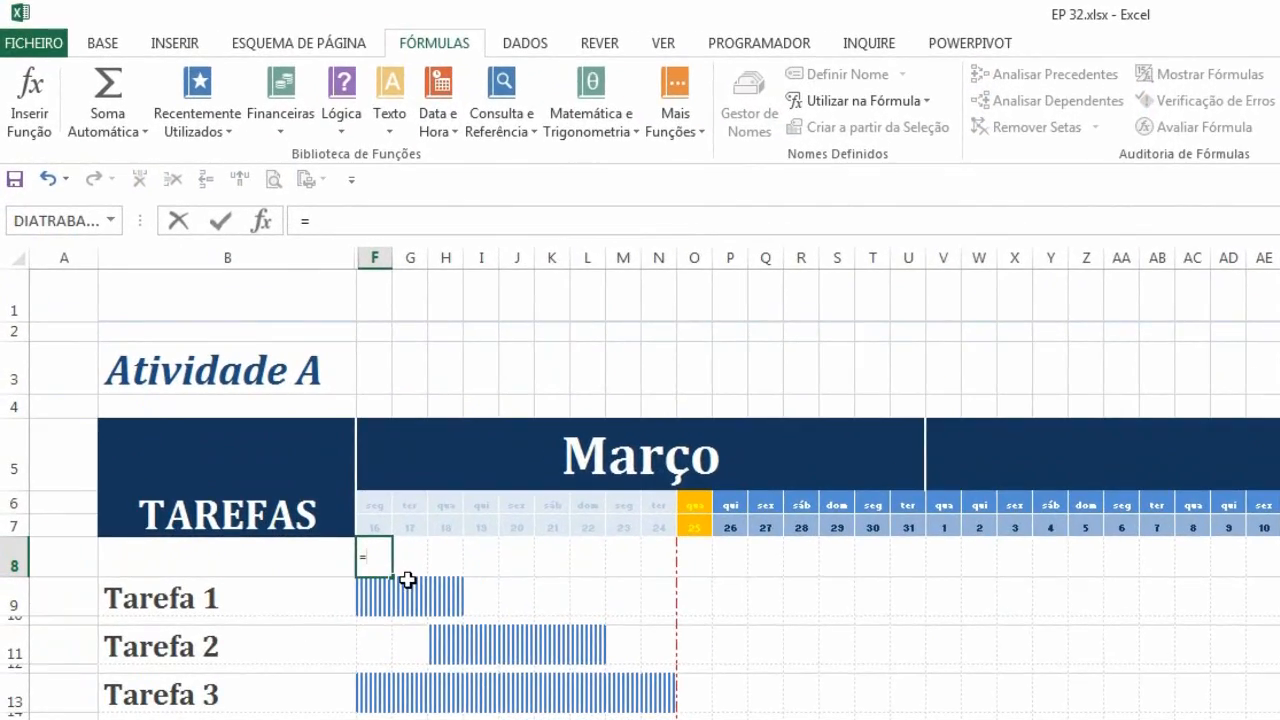
text(dia)
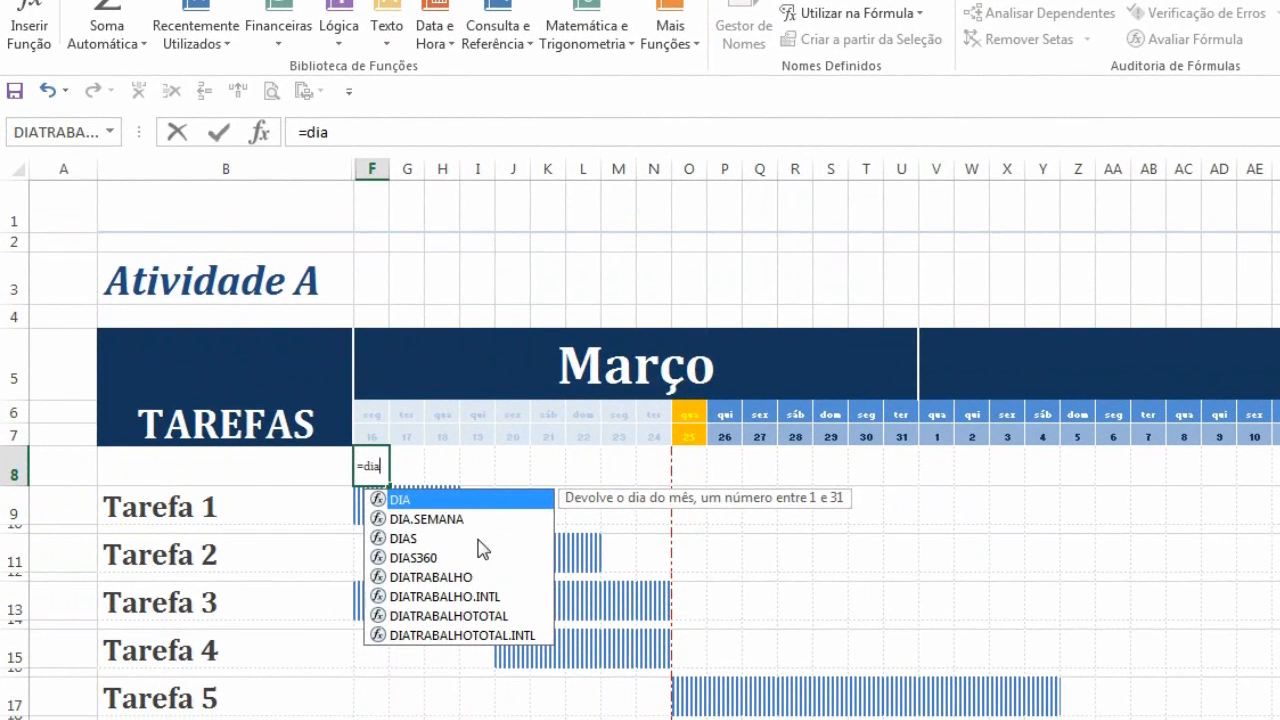
double_click(486, 636)
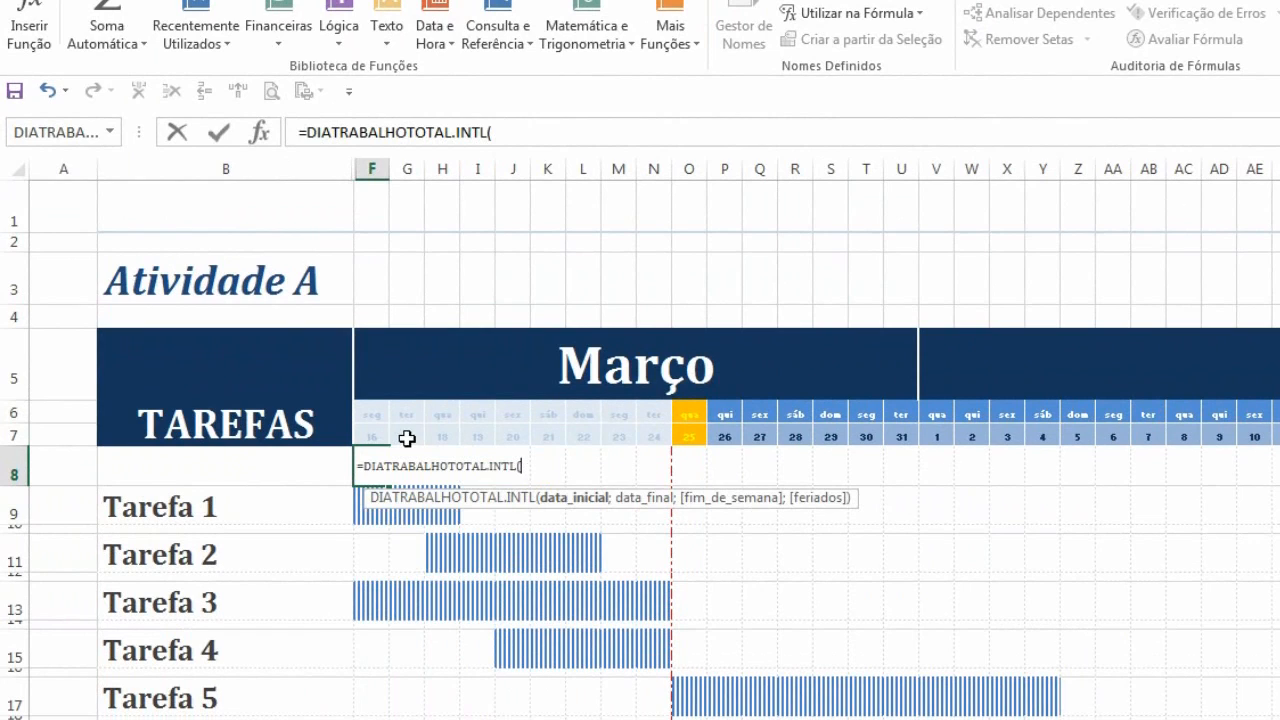
click(372, 433)
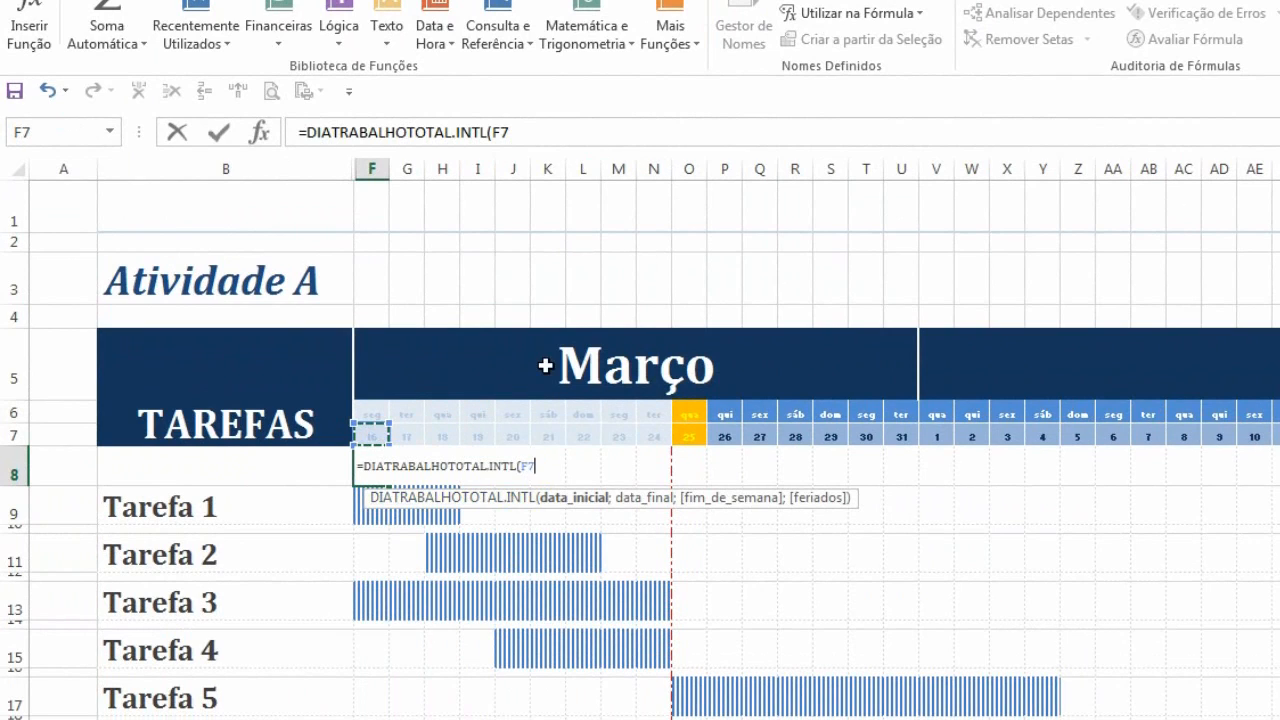
key(F4)
key(F4)
text(;)
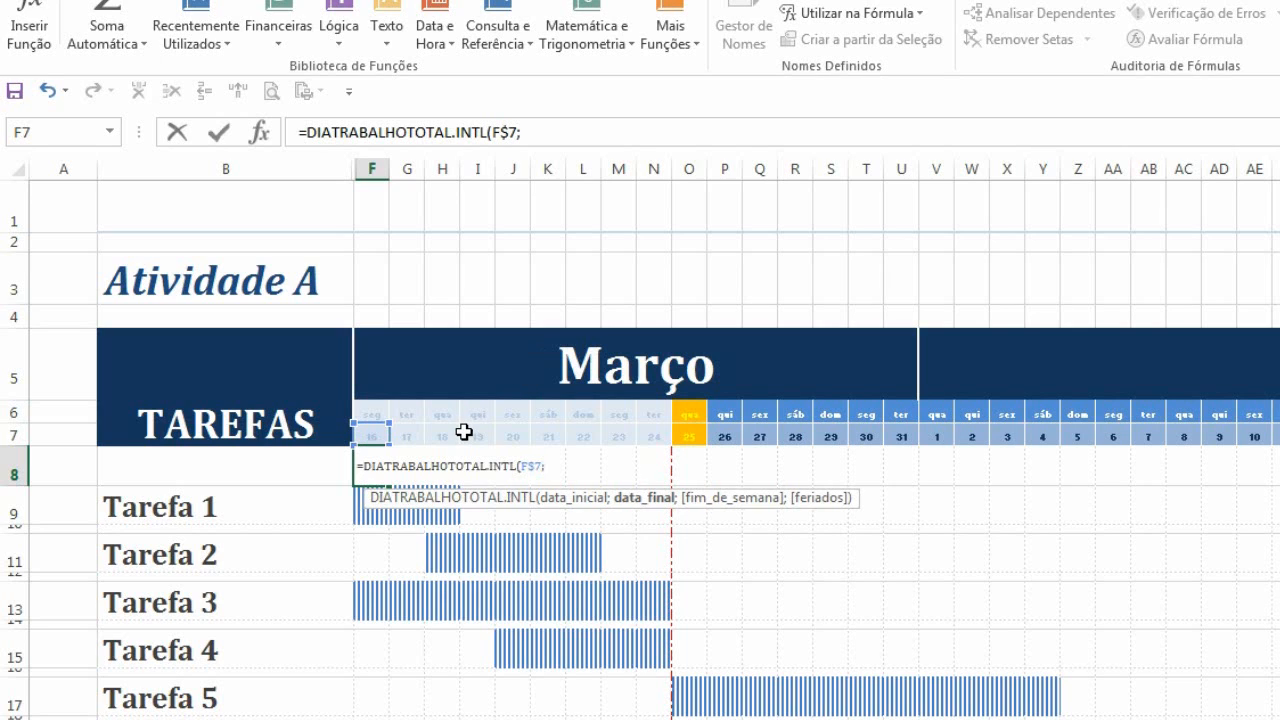
Set F$7 as the end date and choose weekend option 1 - Sábado, Domingo in F8's DIATRABALHOTOTAL.INTL formula
click(372, 433)
key(F4)
key(F4)
text(;)
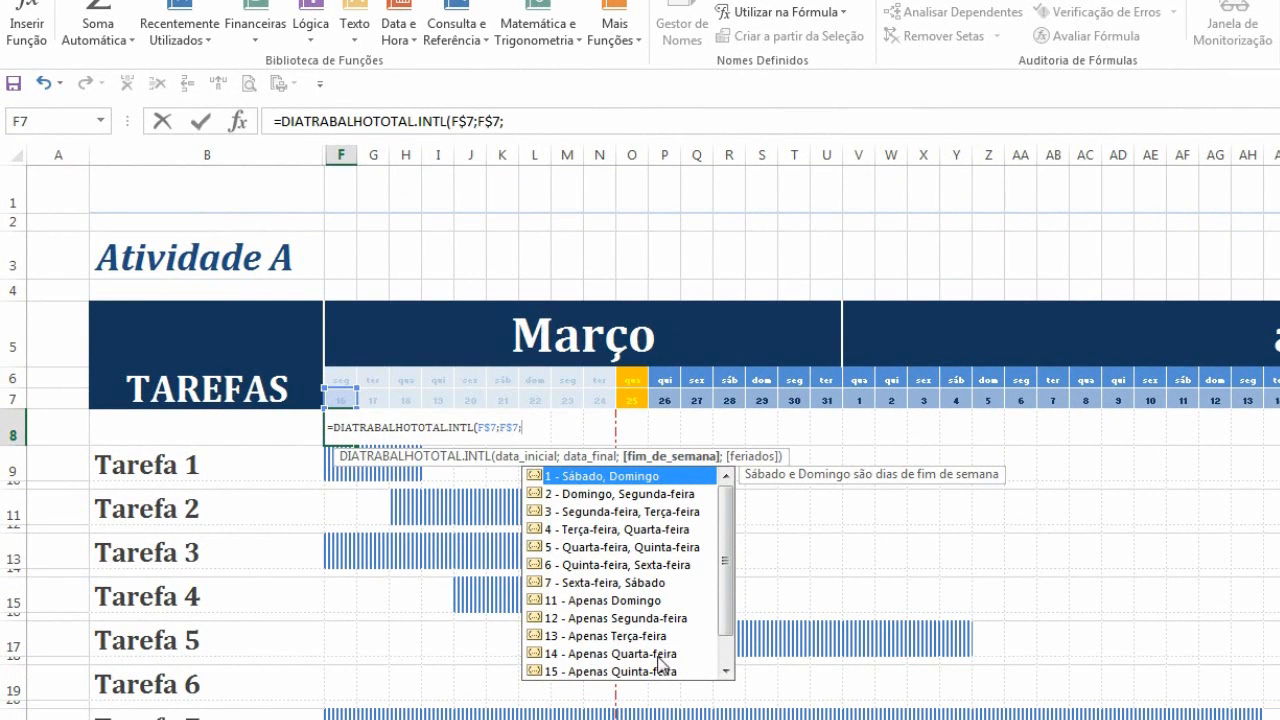
scroll(730, 620, down, 2)
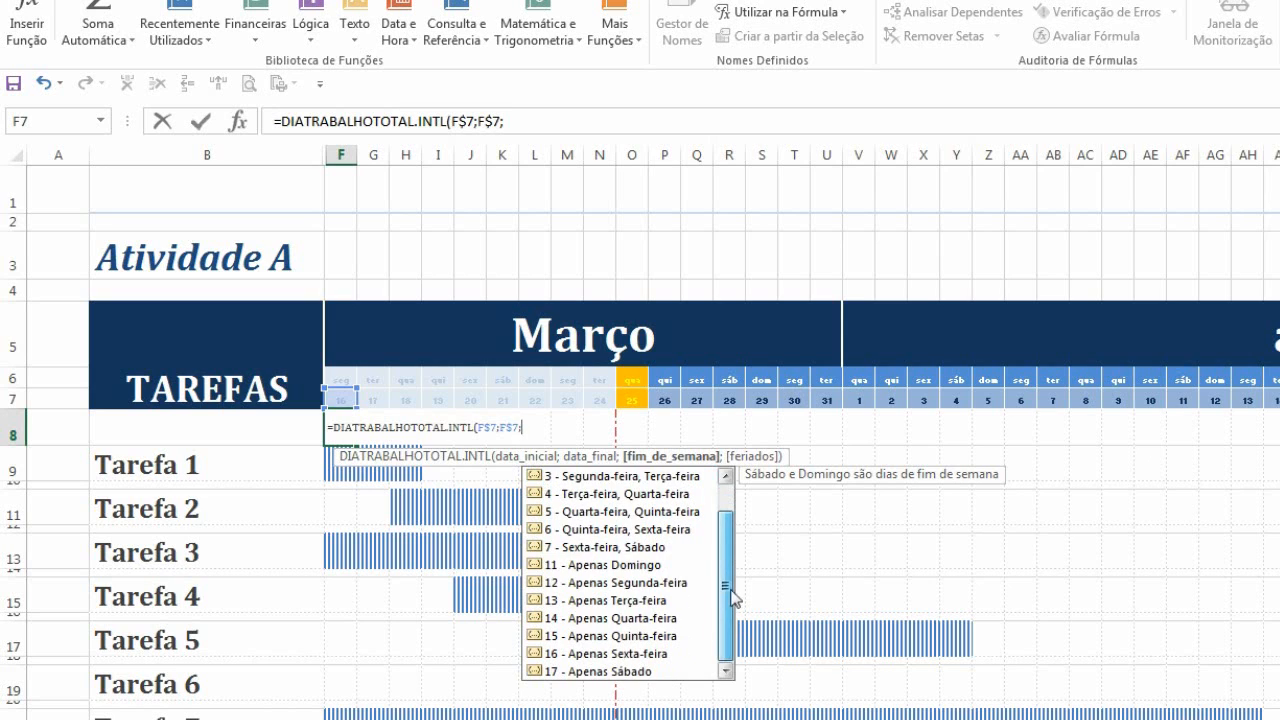
scroll(733, 597, up, 2)
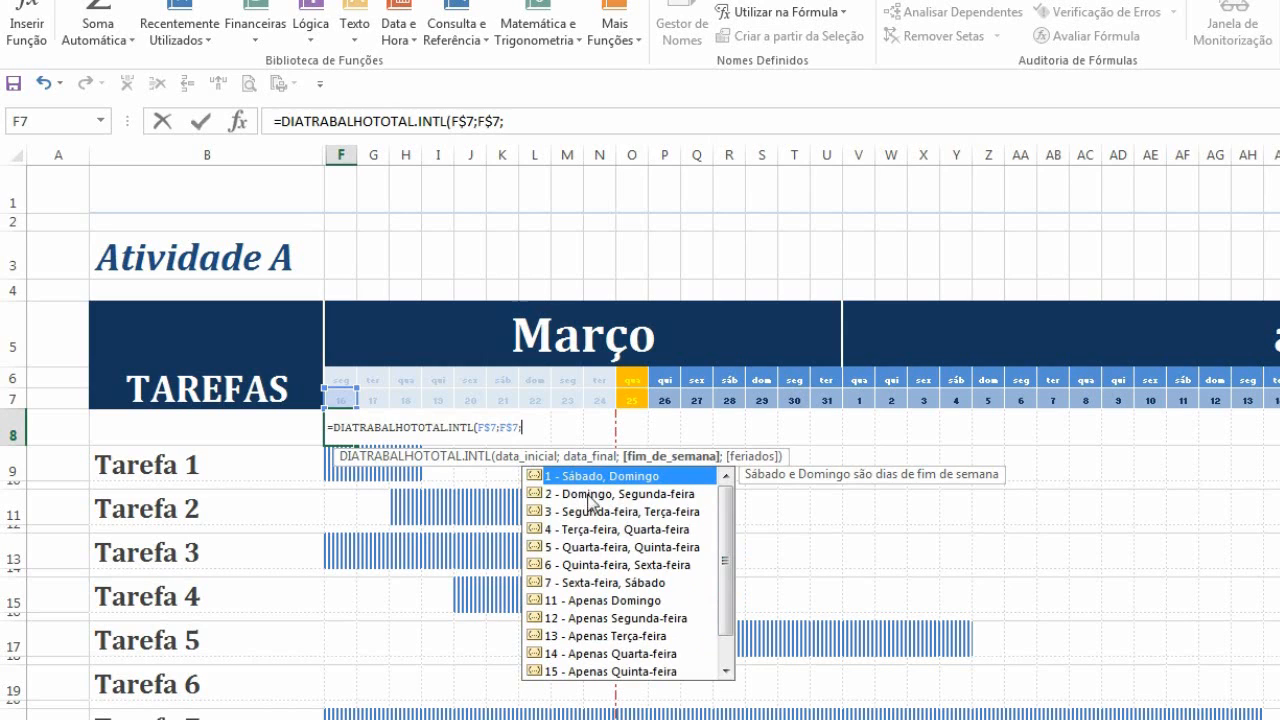
double_click(593, 477)
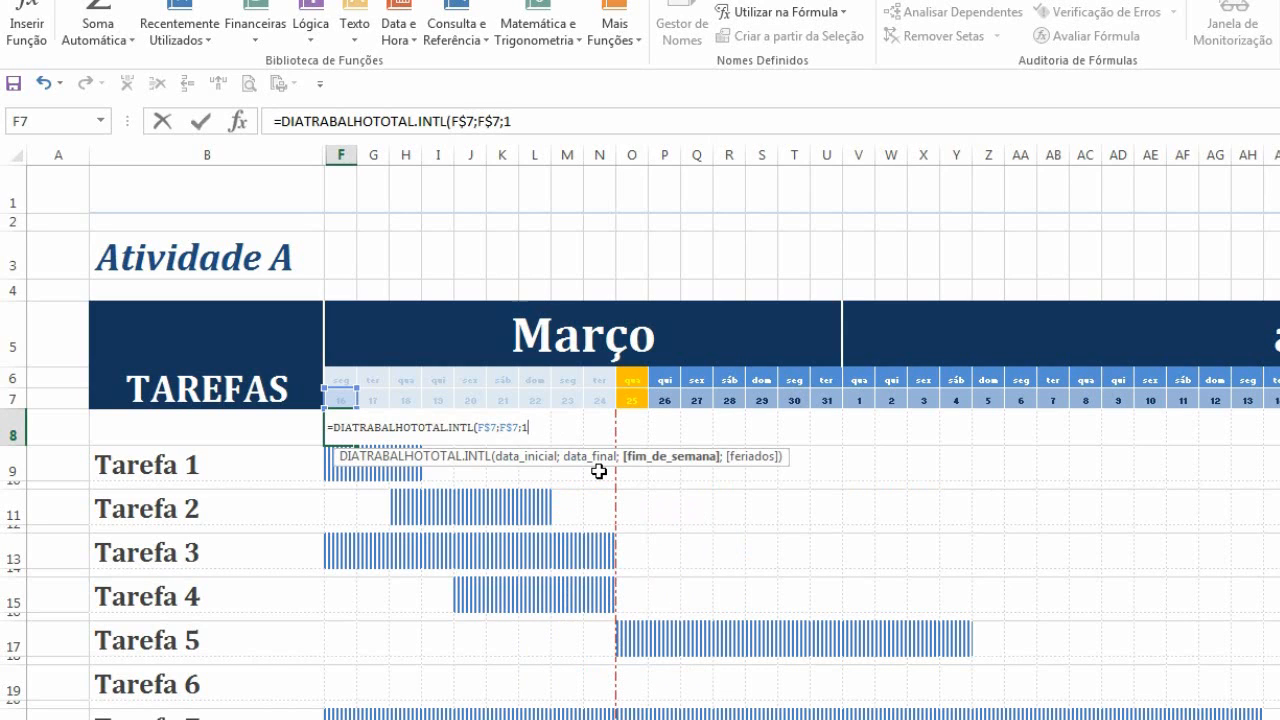
text(;)
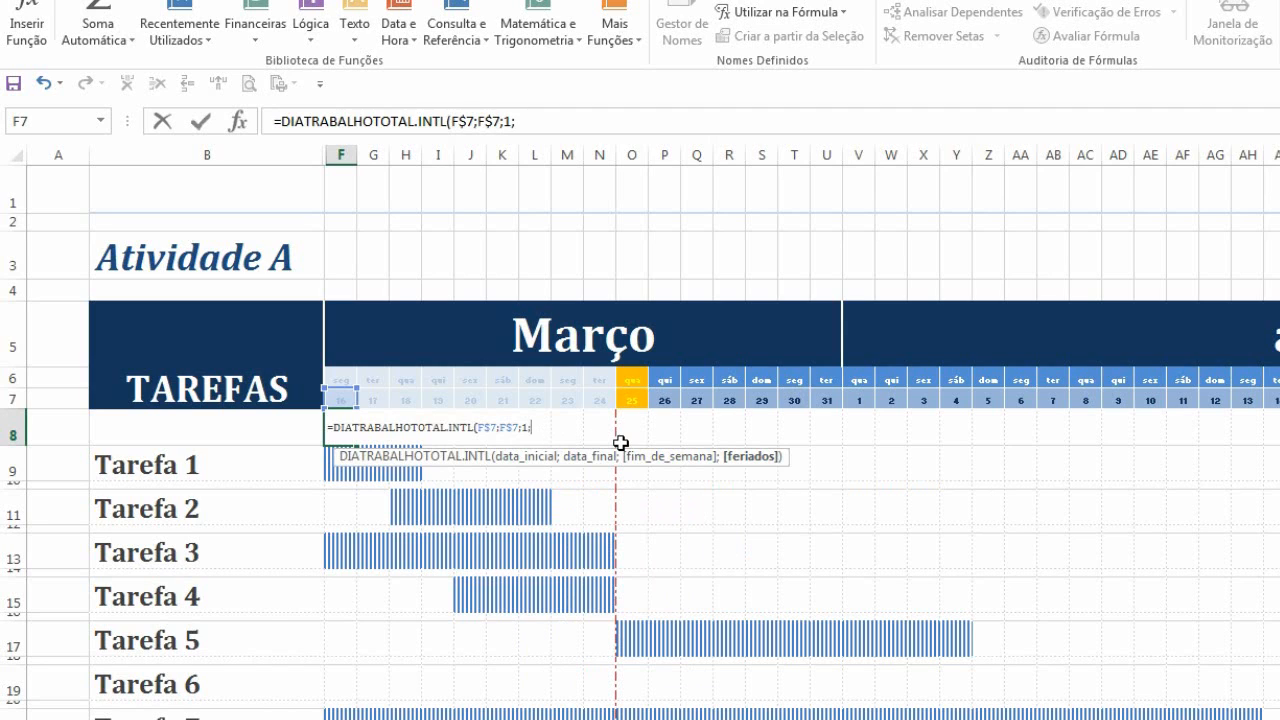
Paste the defined name feriados as the holidays argument and enter the formula in F8
key(F3)
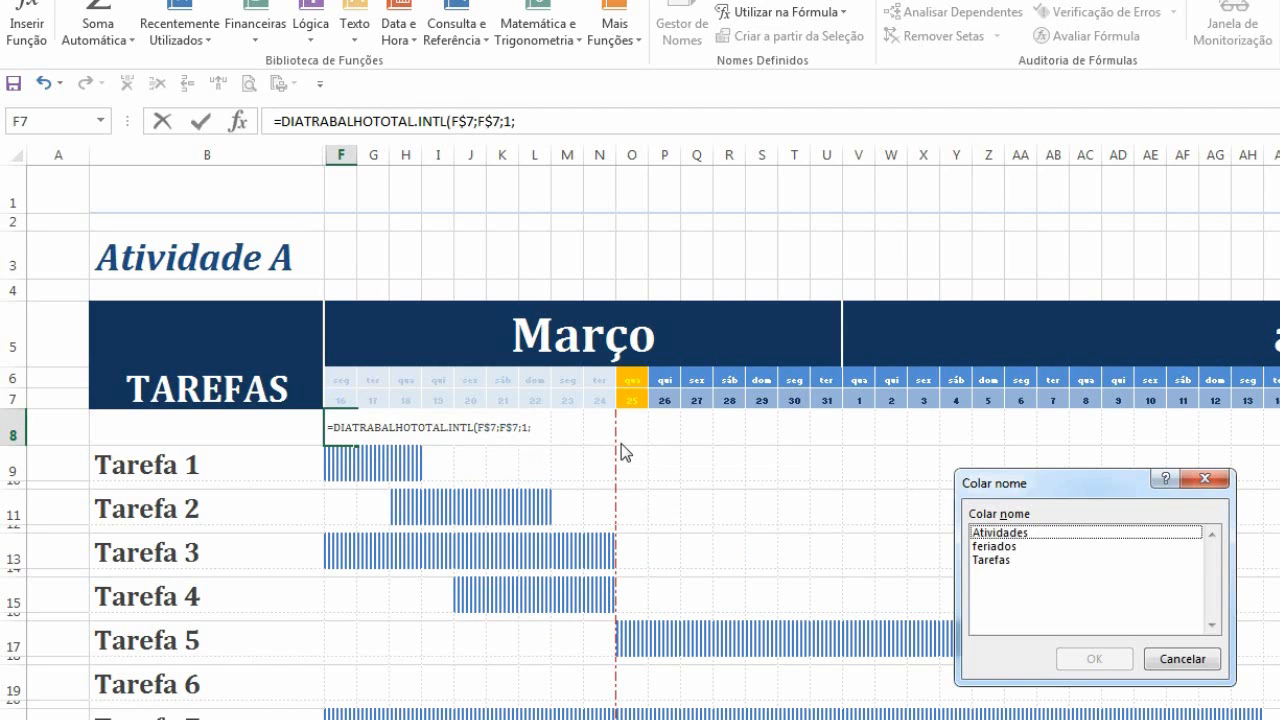
click(1008, 550)
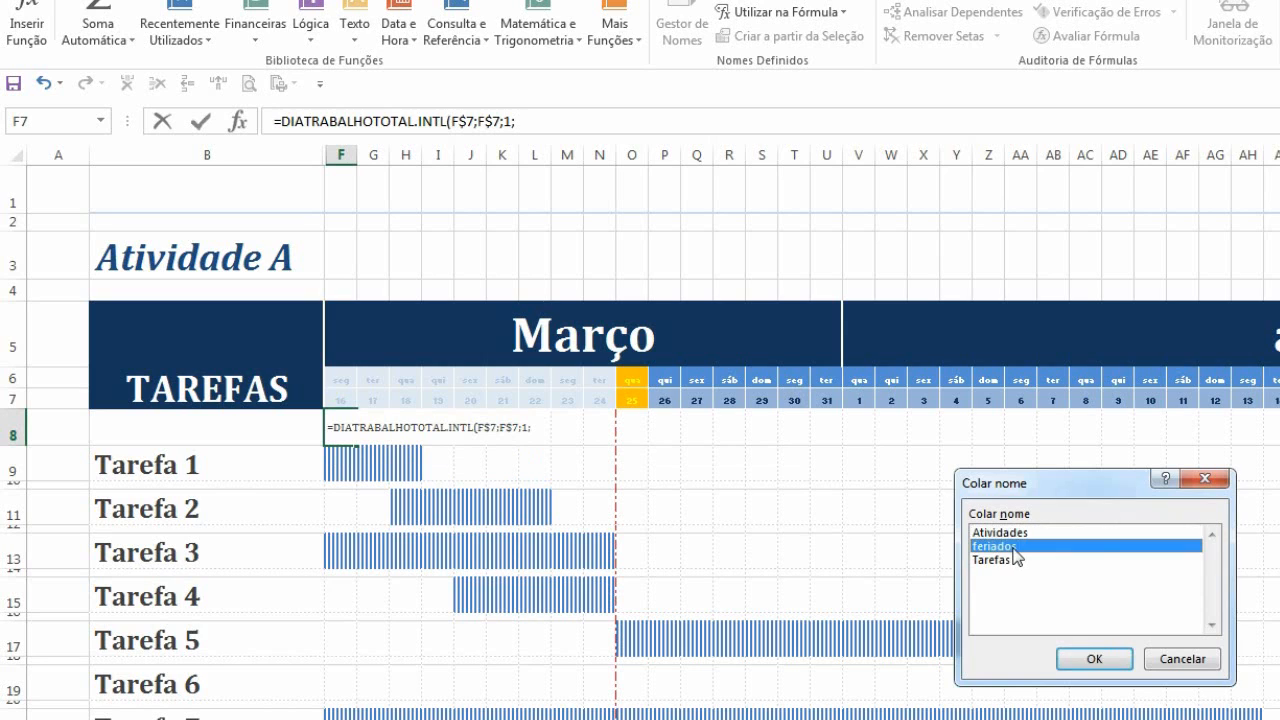
click(1092, 659)
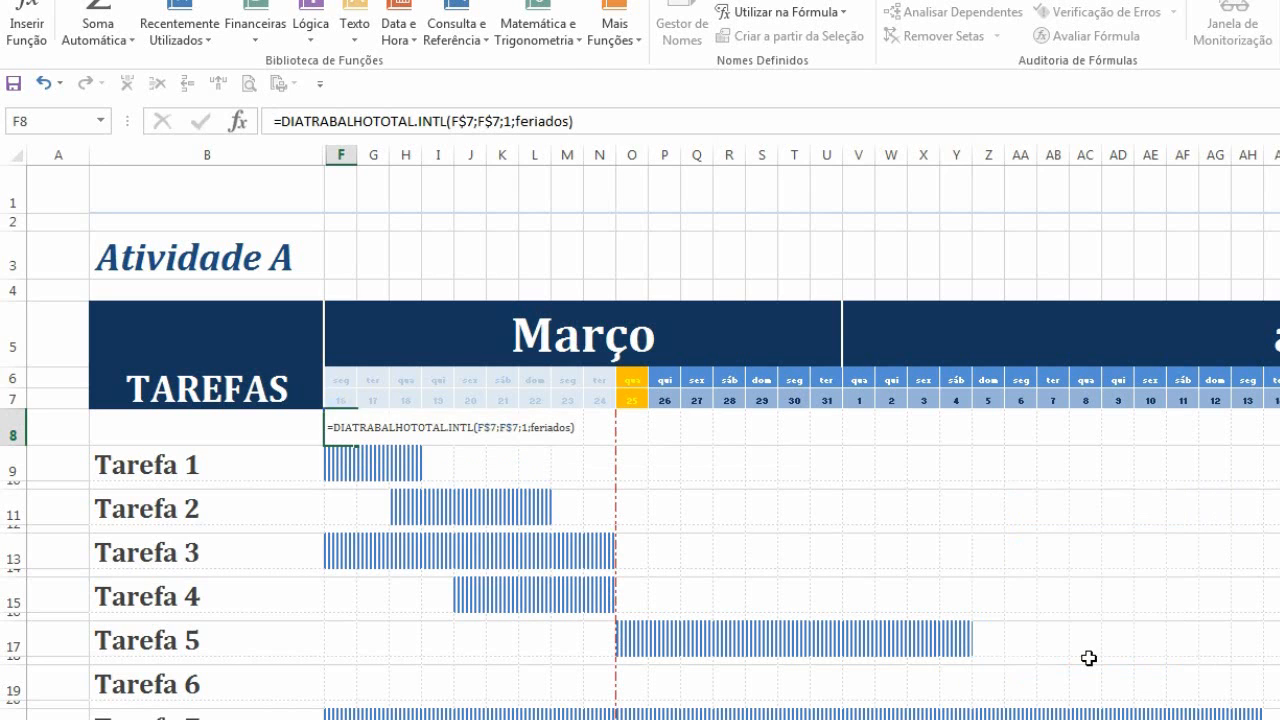
key(Return)
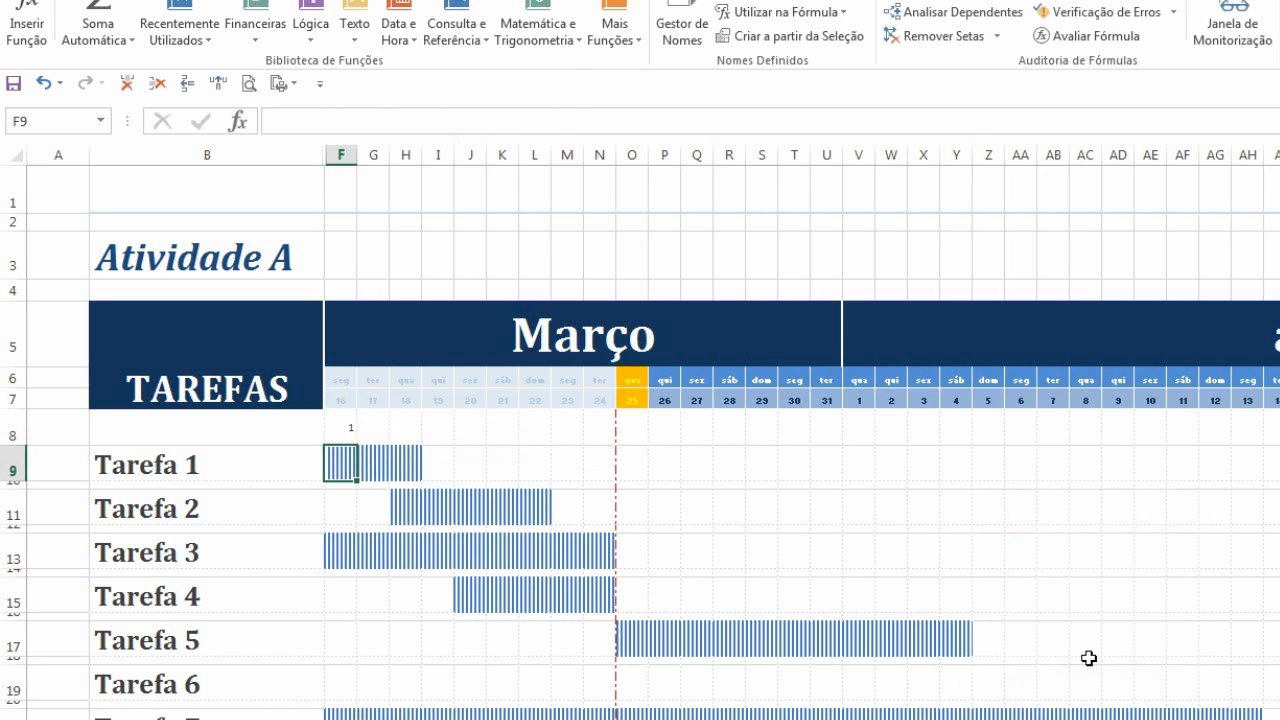
Fill the F8 formula across row 8 to column AC
click(347, 427)
drag(396, 438, 968, 455)
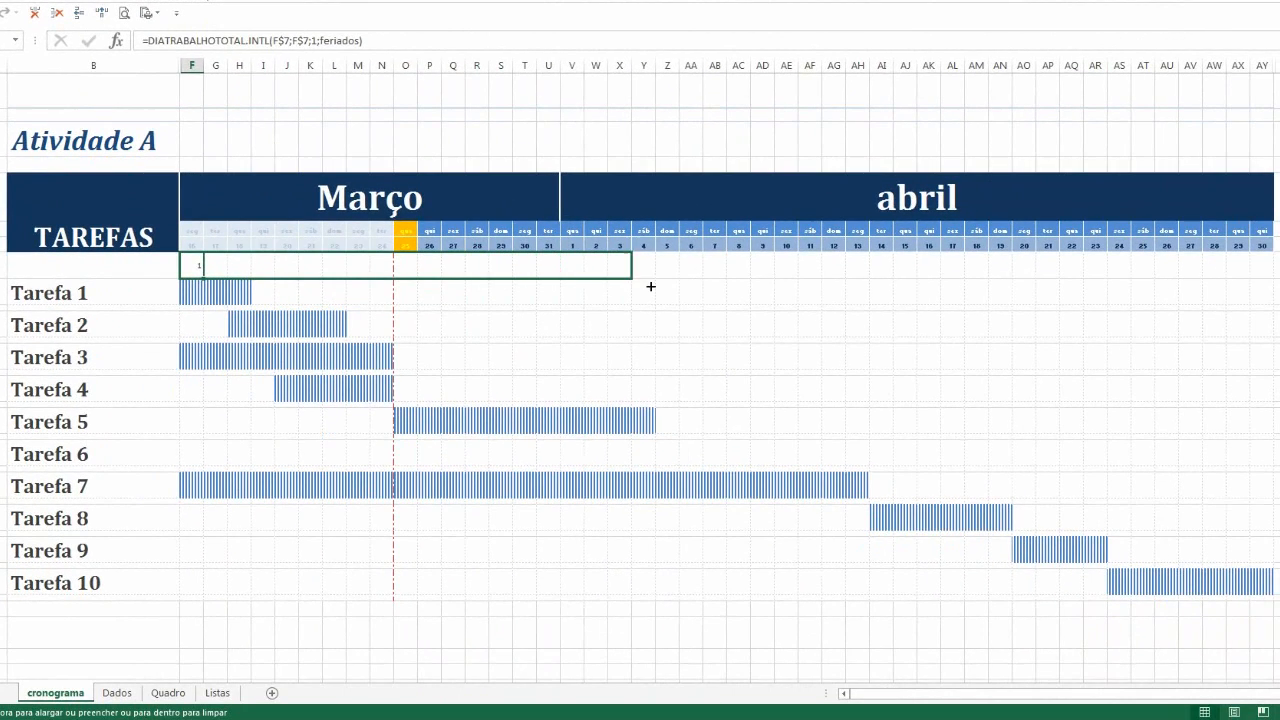
drag(650, 287, 743, 285)
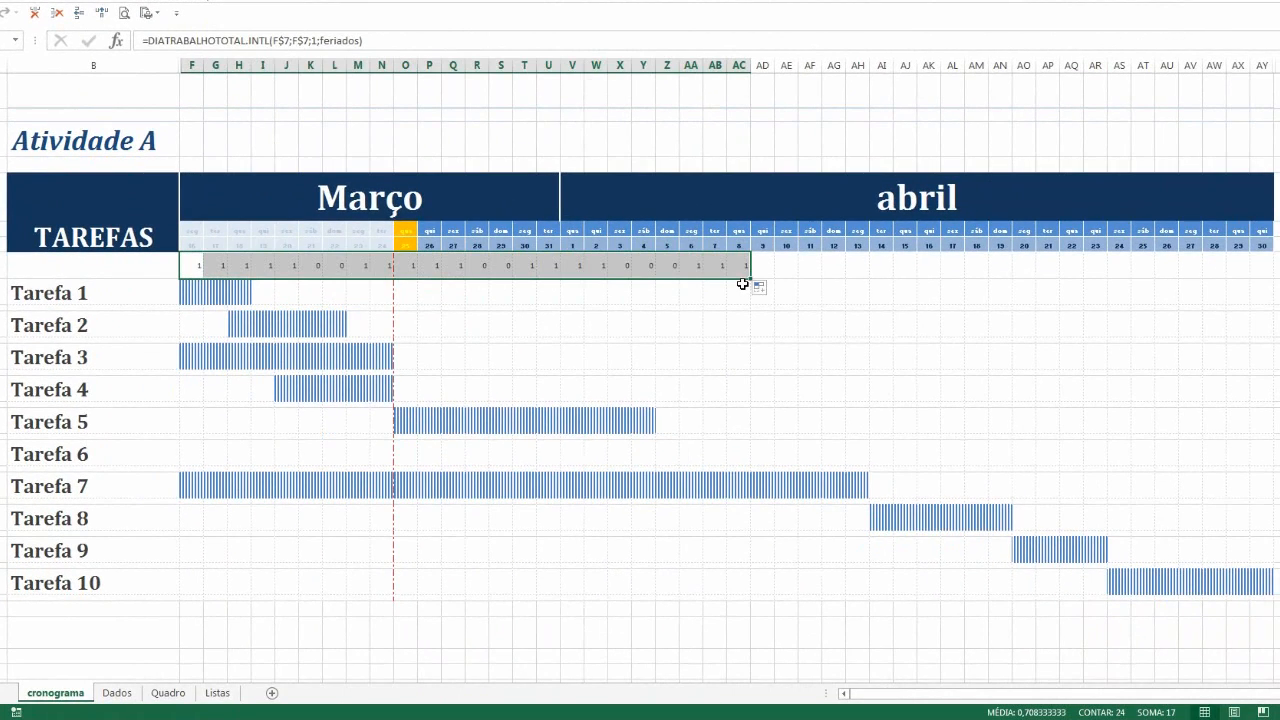
Inspect the holiday dates behind the feriados argument in F8's formula by evaluating it, then cancel the edit
click(199, 262)
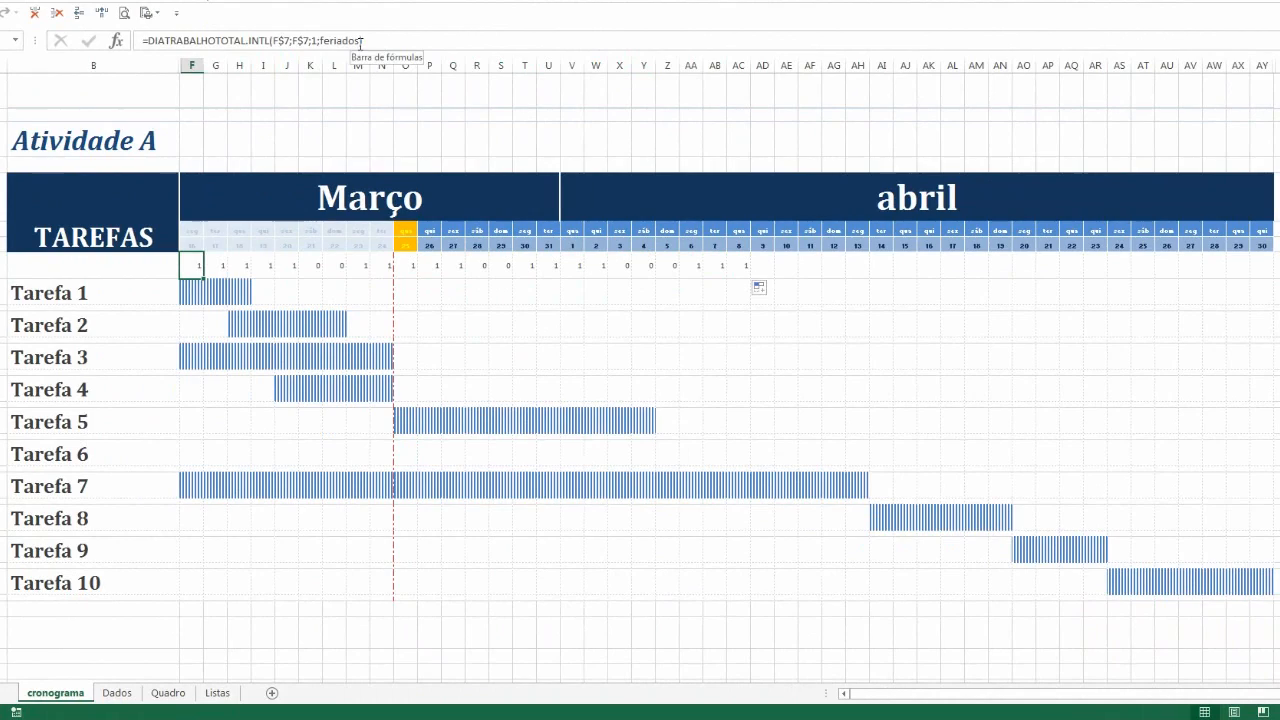
drag(359, 41, 319, 40)
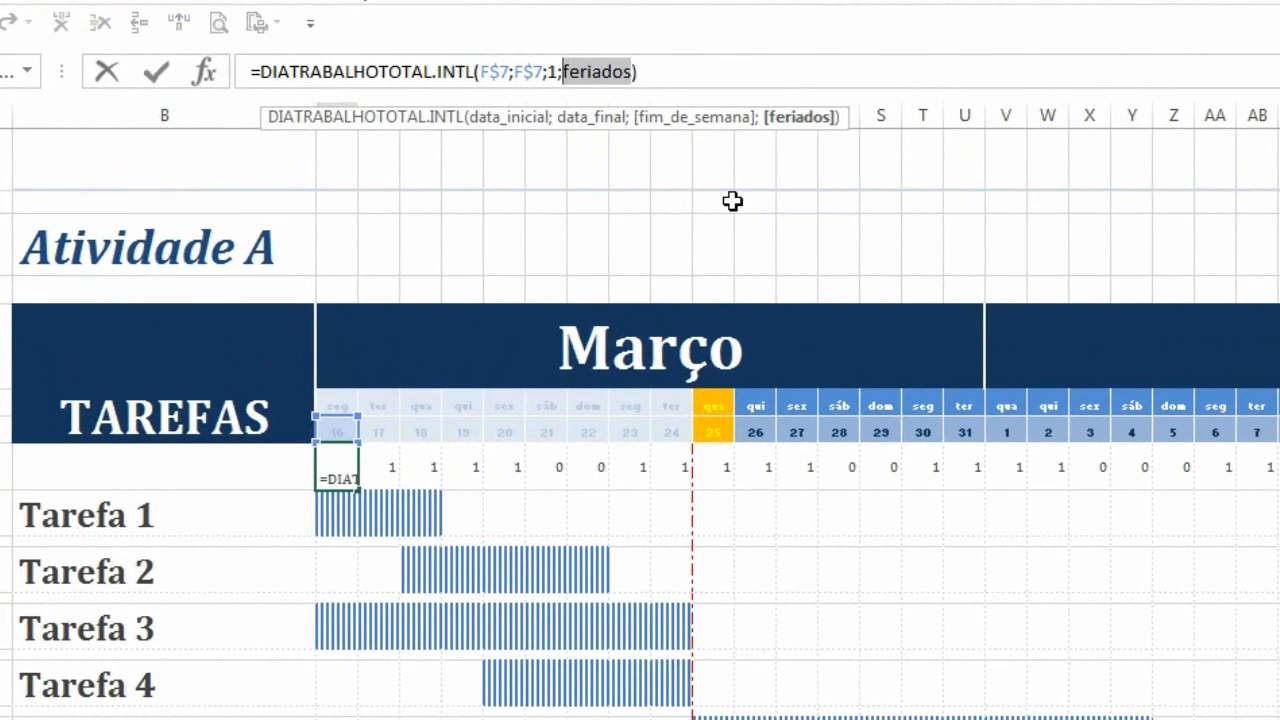
key(F9)
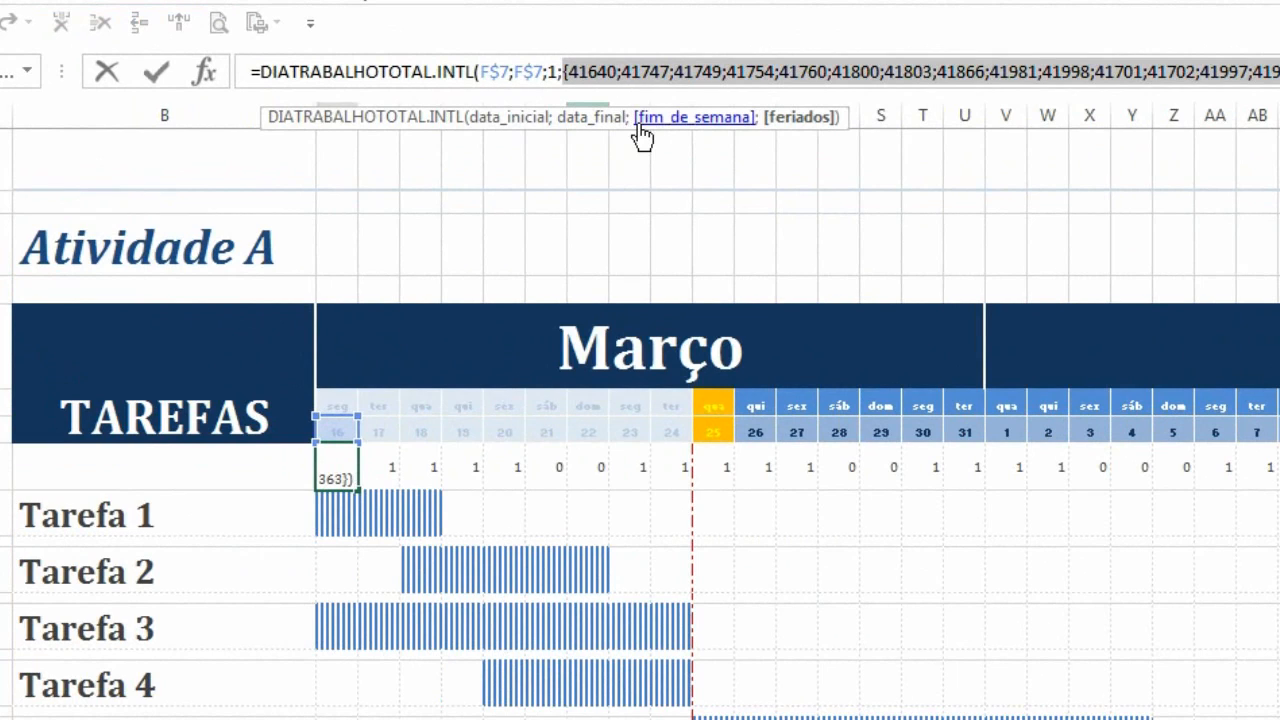
key(ctrl+z)
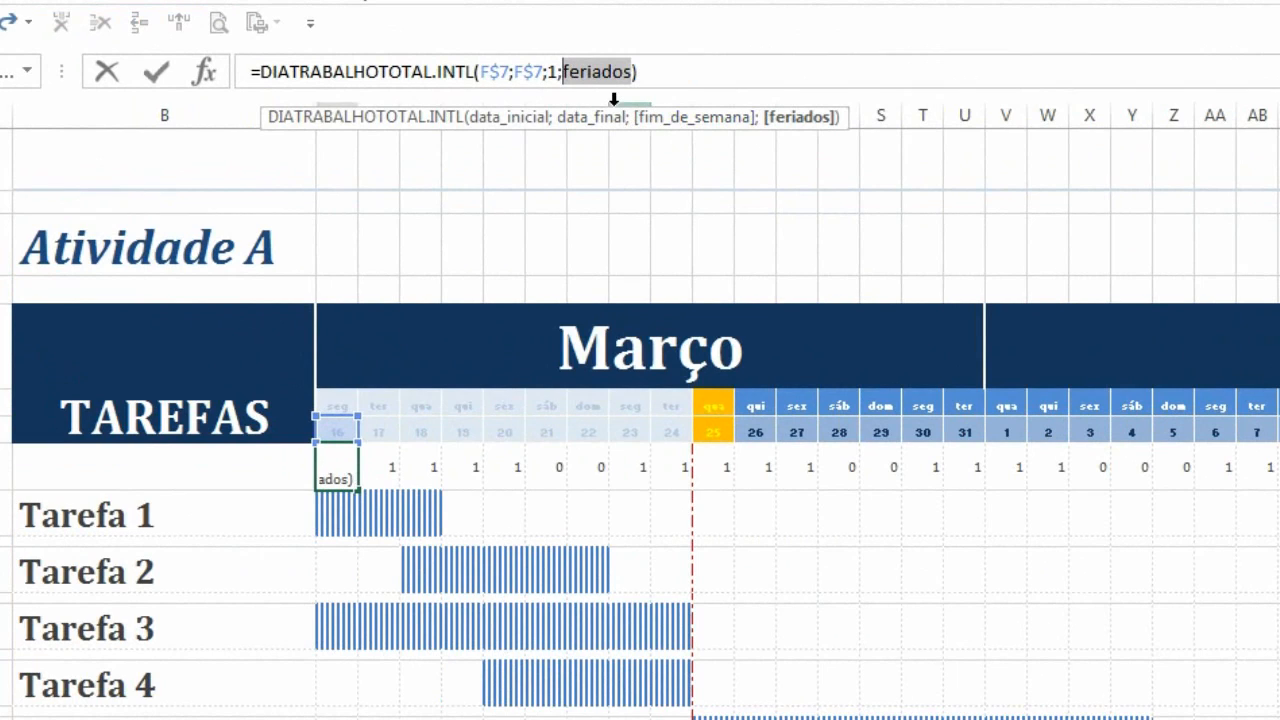
double_click(552, 71)
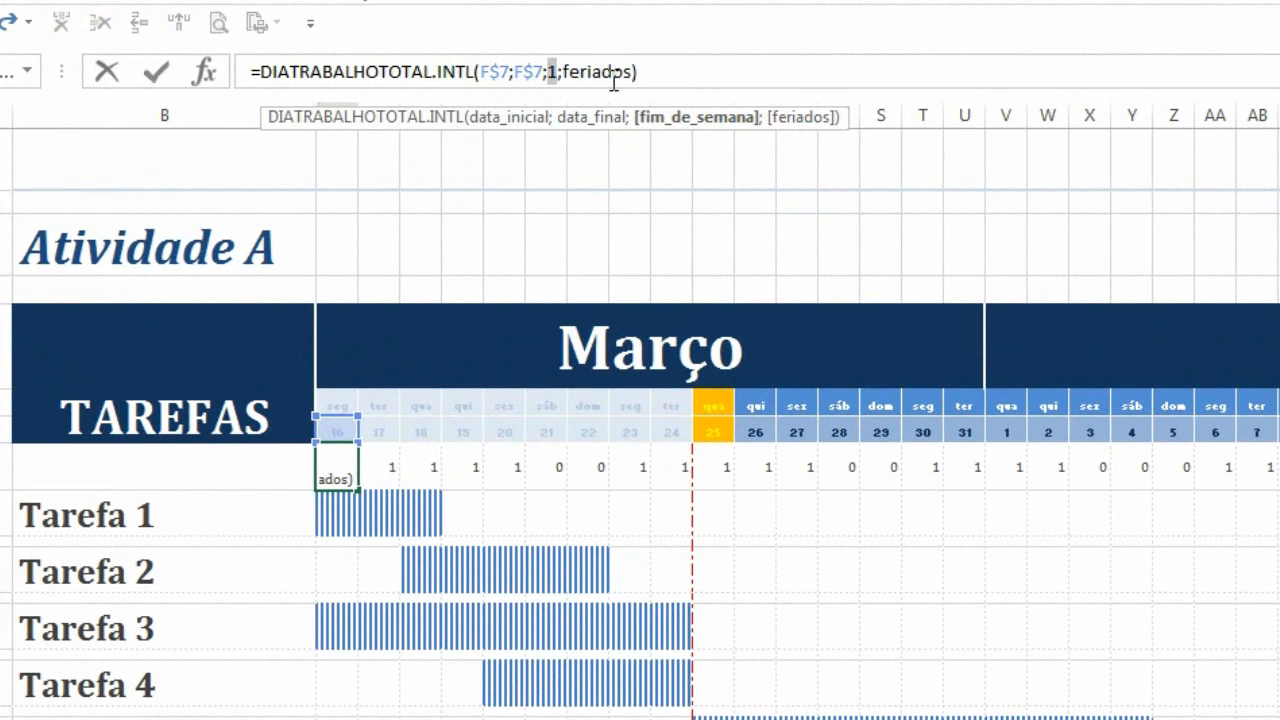
key(Escape)
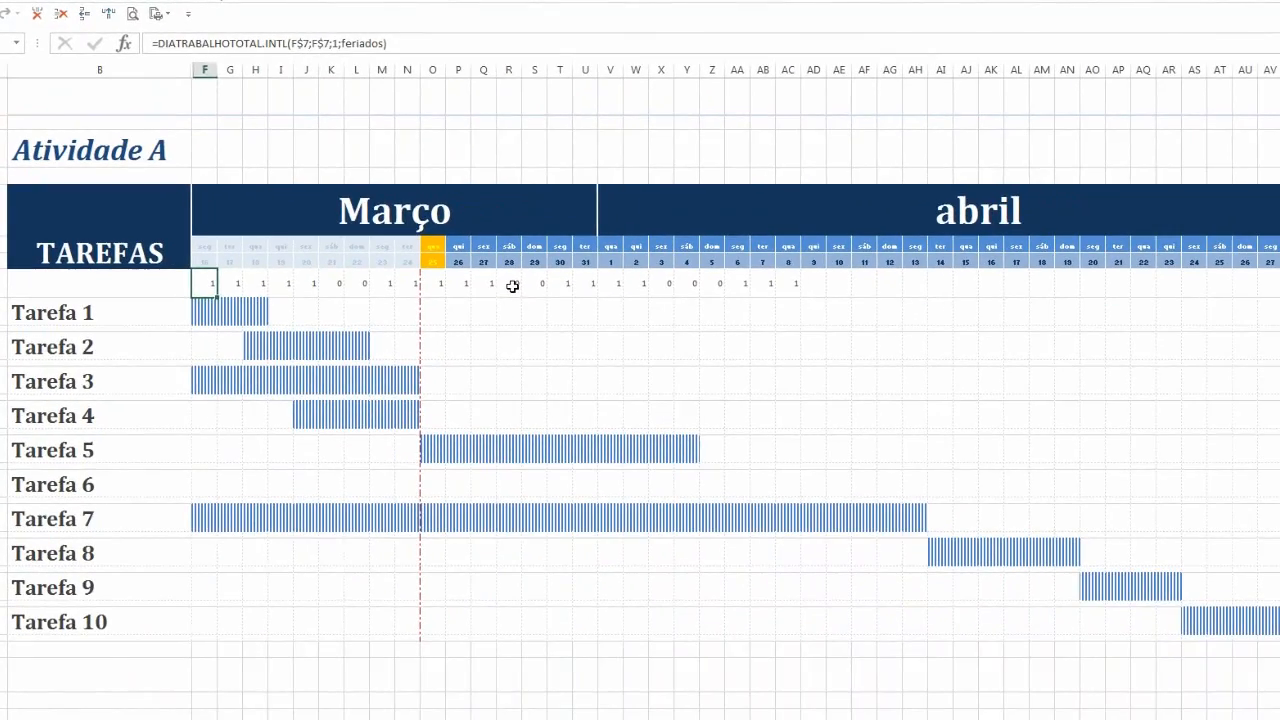
Check the row 8 formulas and results in several date columns, including the weekend columns R and S
click(839, 467)
drag(520, 296, 534, 285)
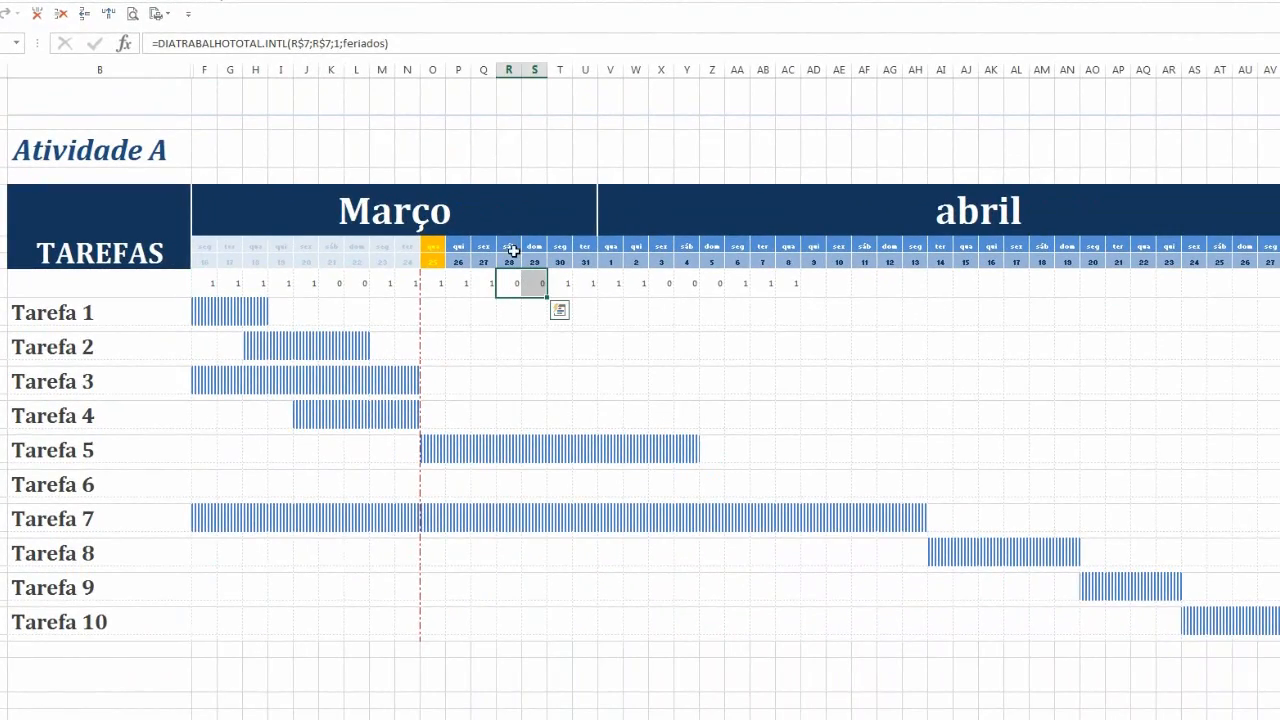
click(509, 245)
click(508, 285)
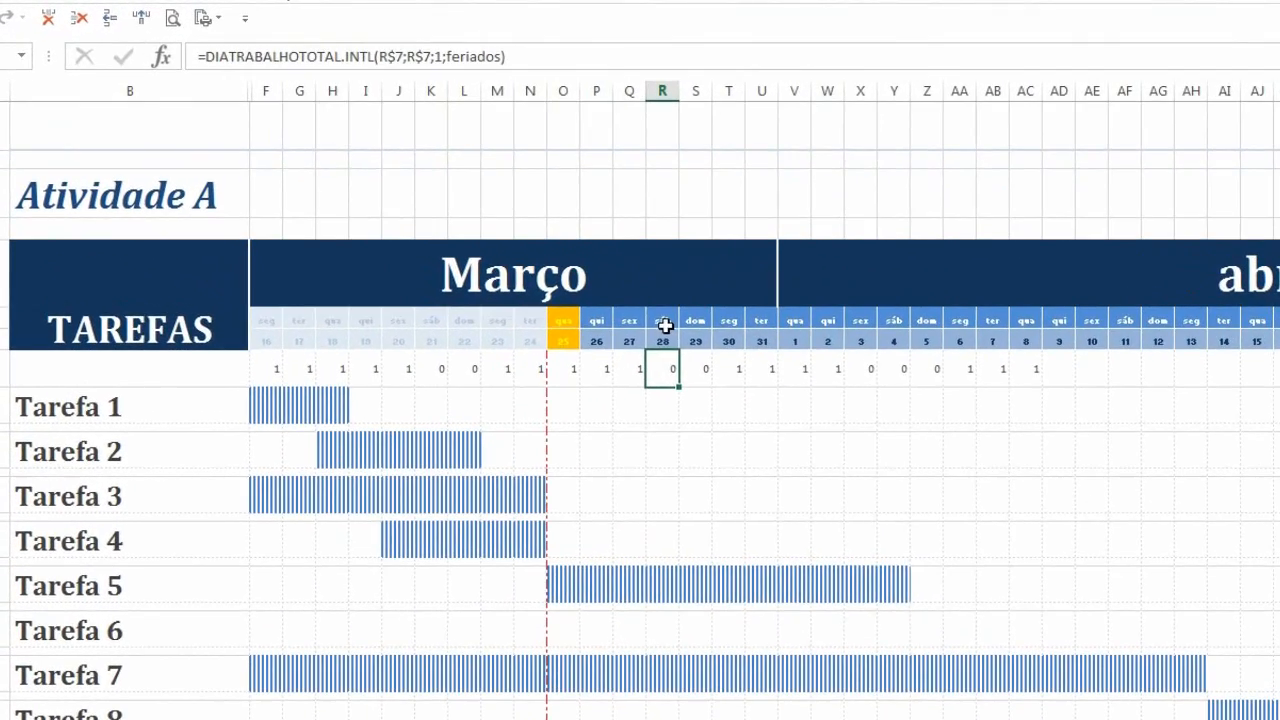
click(688, 370)
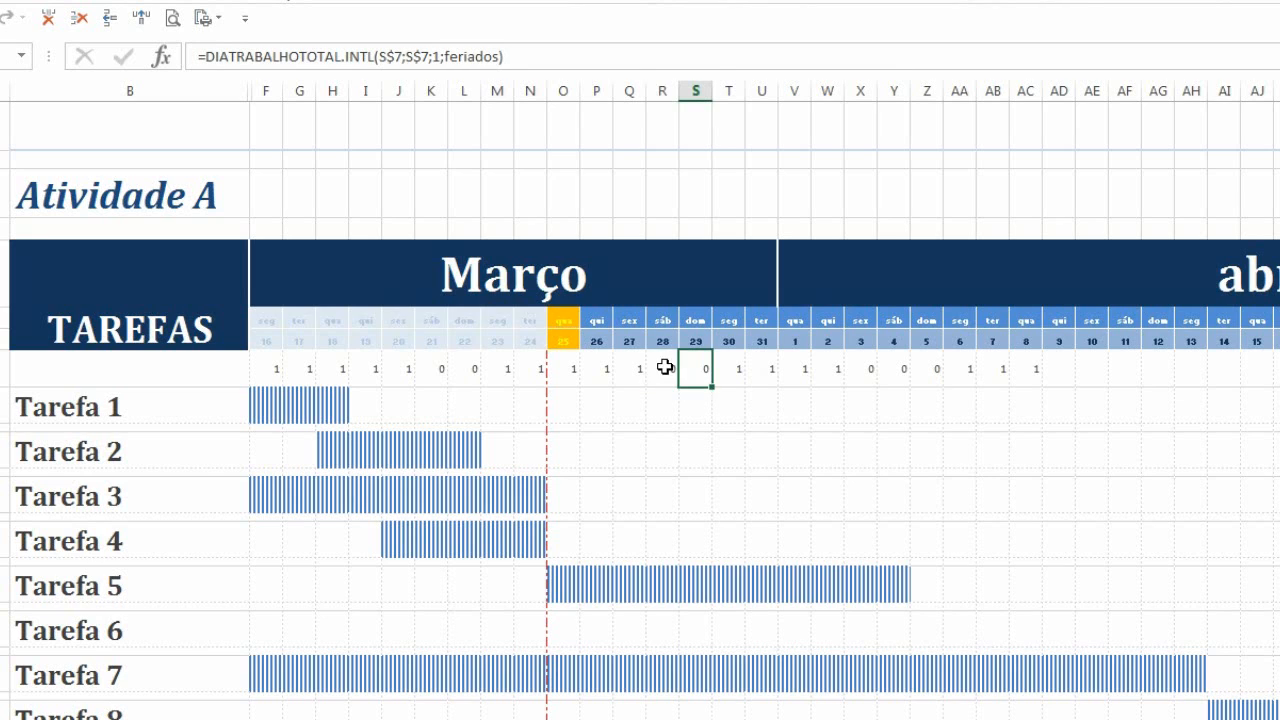
click(666, 368)
drag(666, 320, 691, 360)
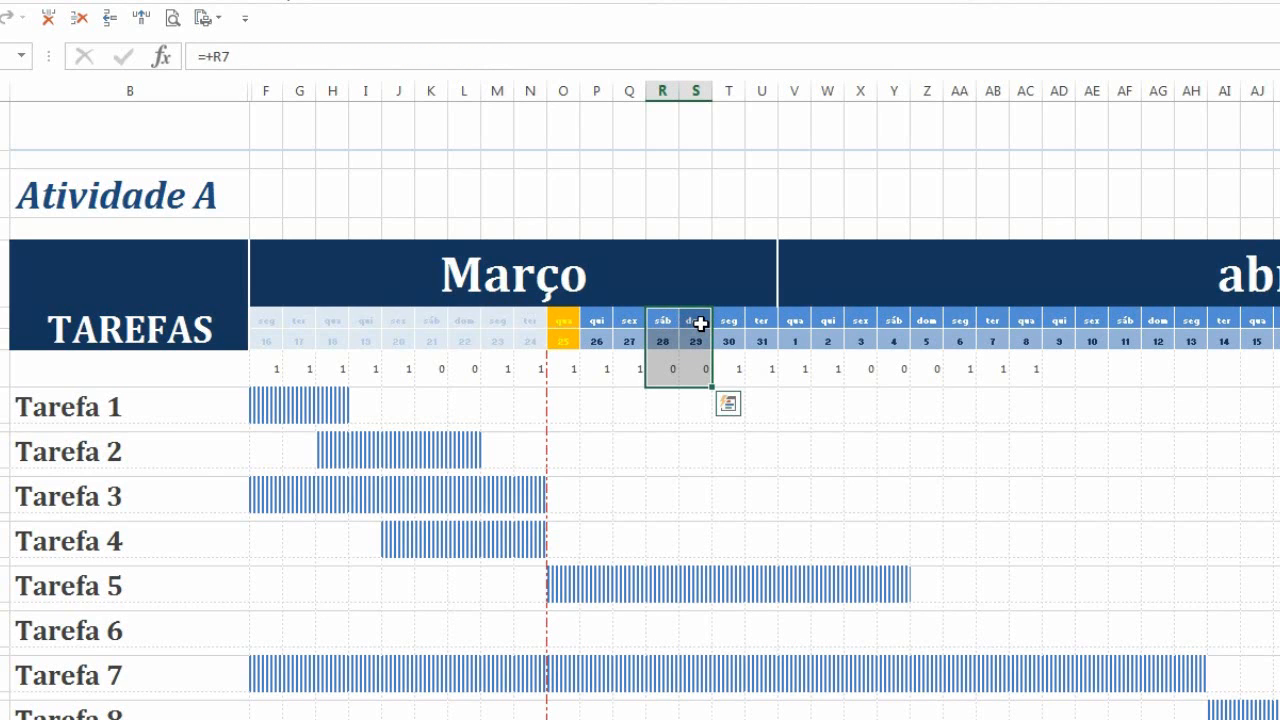
click(670, 373)
click(689, 369)
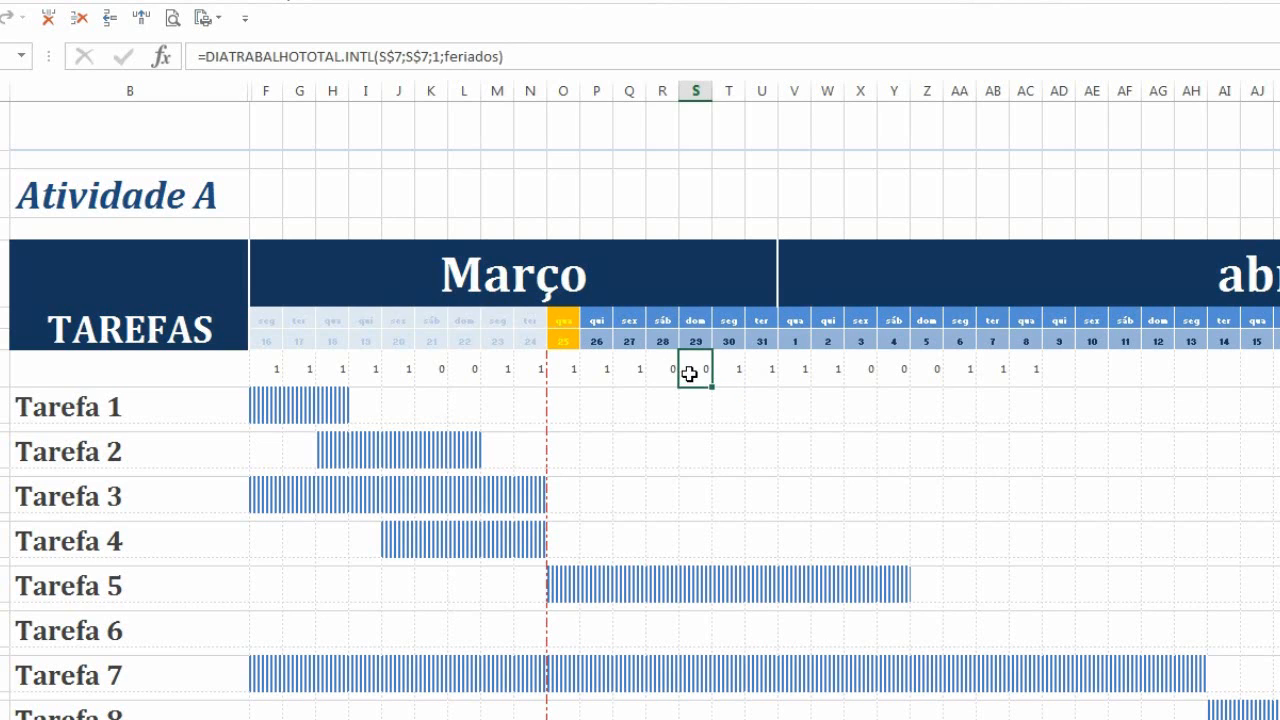
click(663, 369)
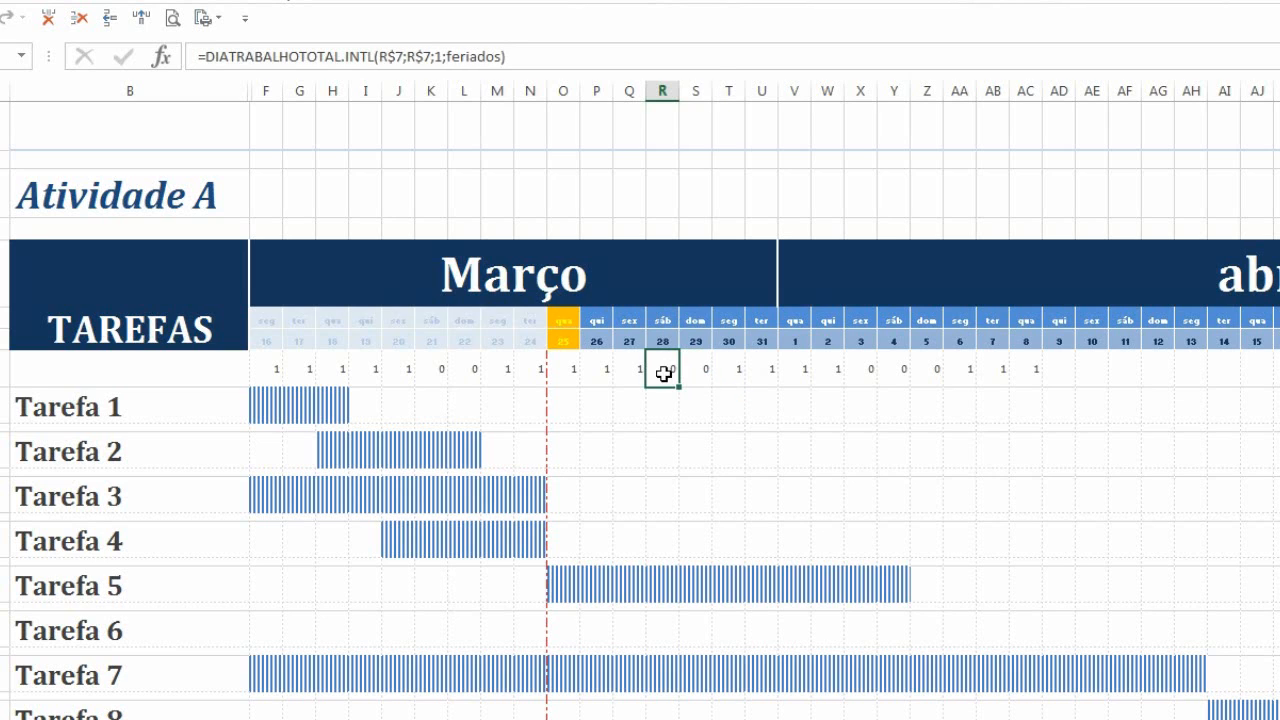
click(606, 371)
click(272, 367)
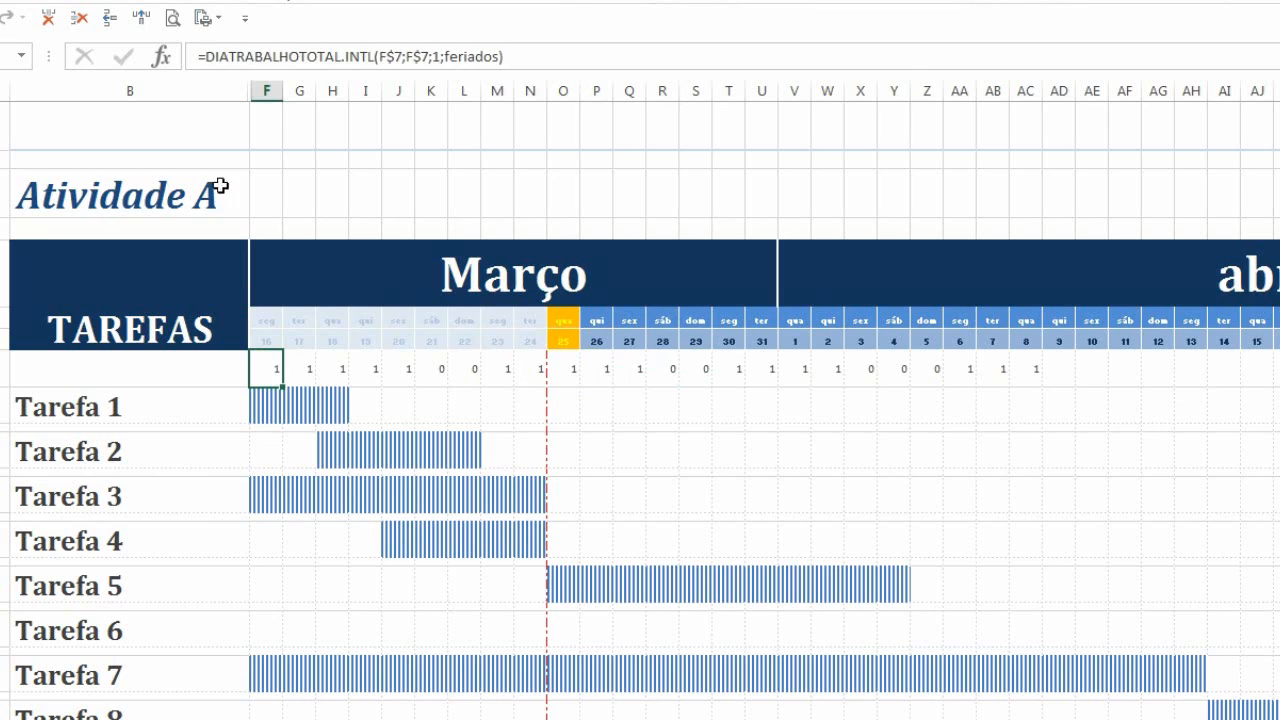
Wrap F8's formula in the NÃO function to invert the working-day result
click(203, 56)
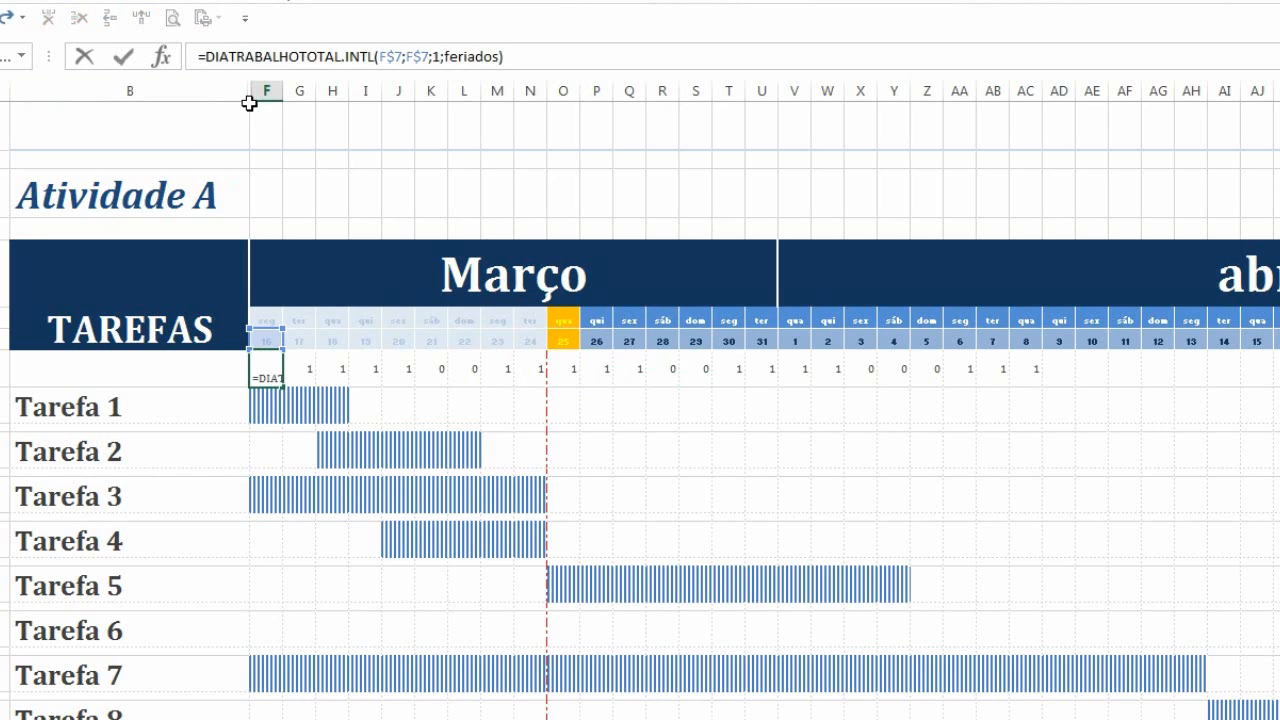
text(n)
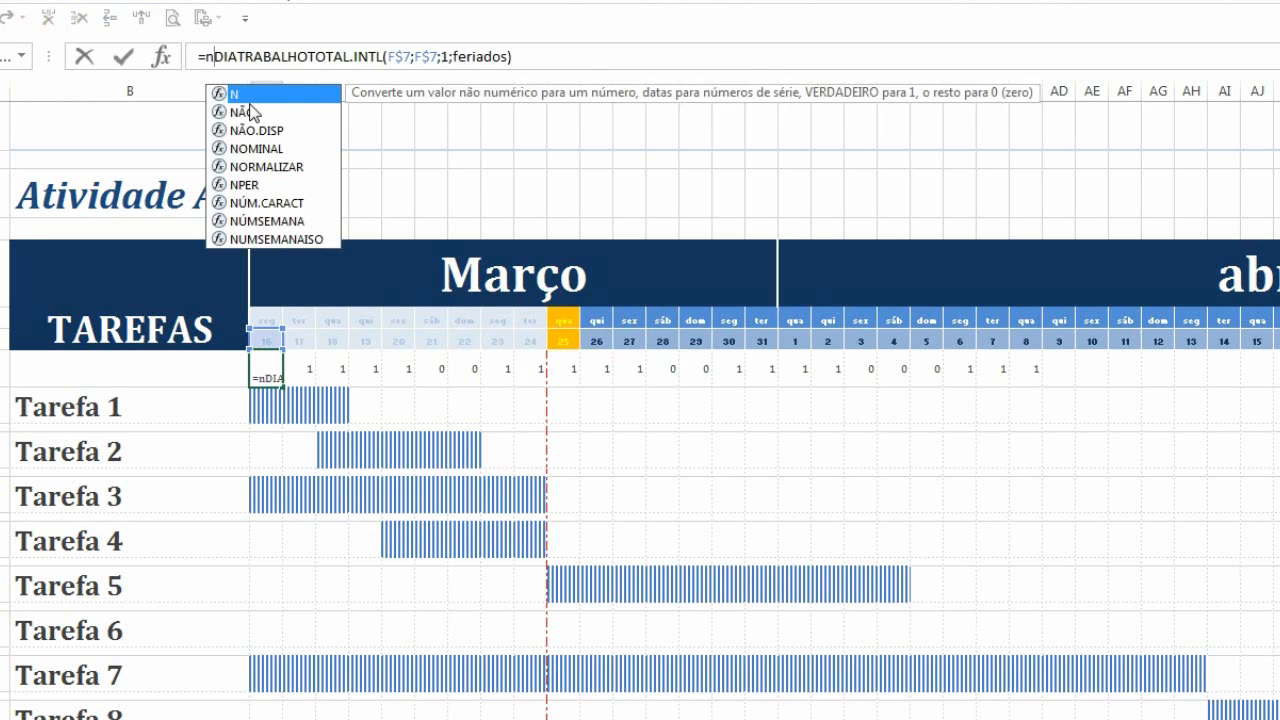
key(Escape)
text(ão)
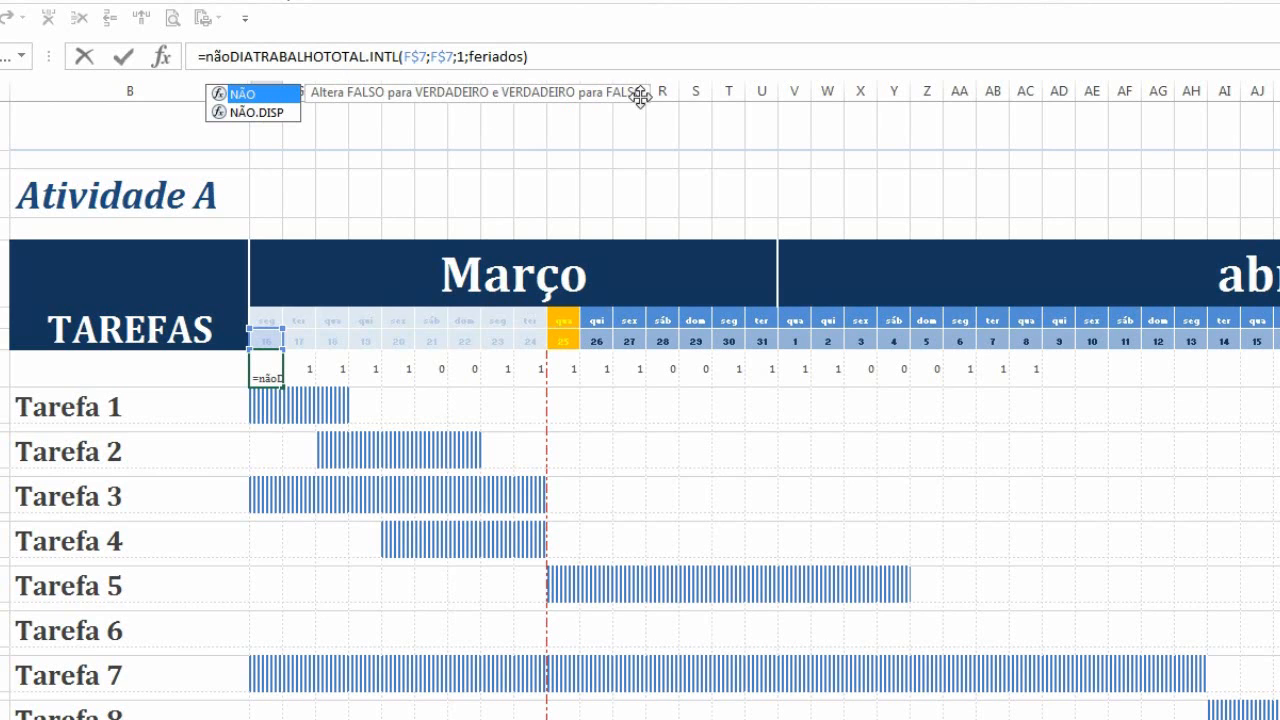
double_click(258, 103)
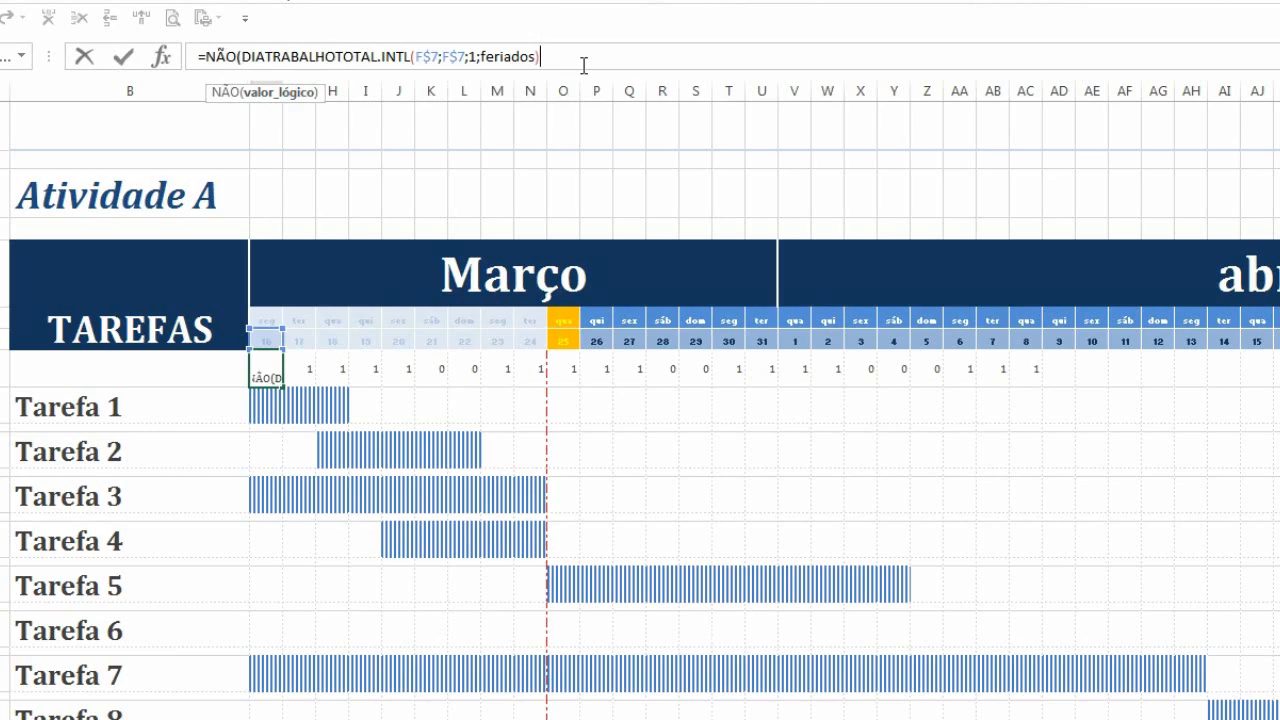
text())
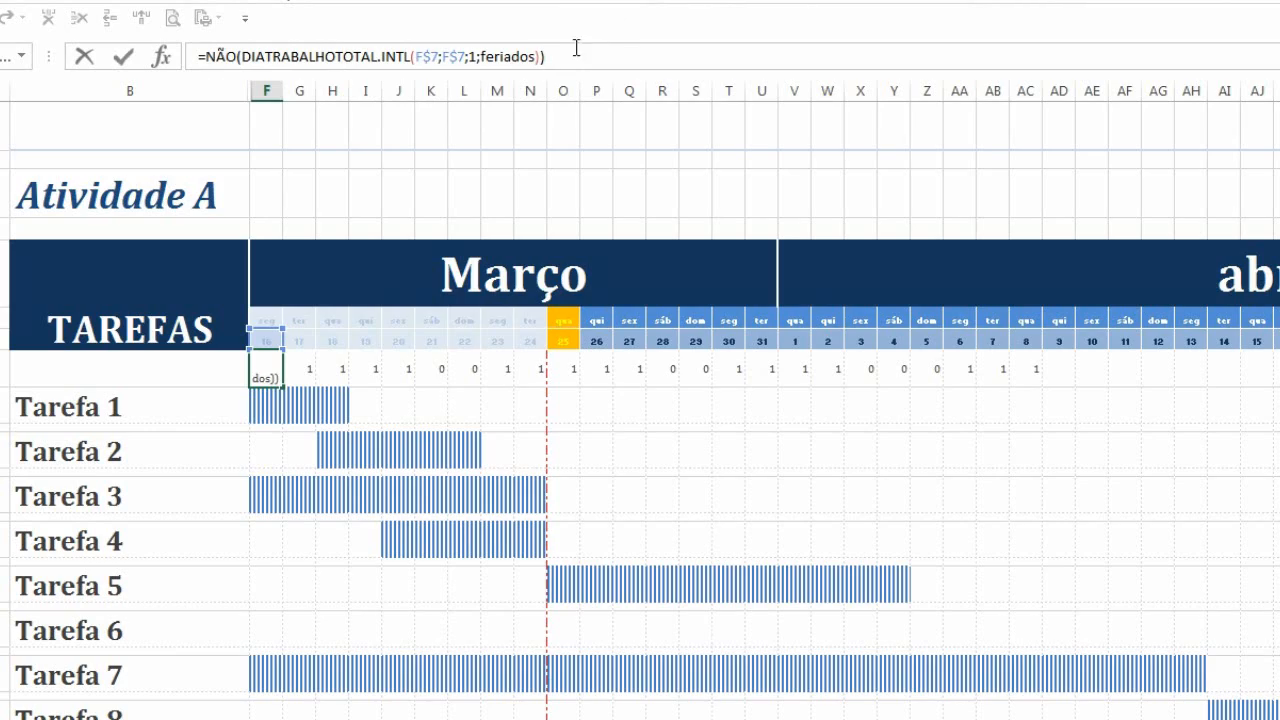
drag(570, 59, 184, 60)
key(ctrl+c)
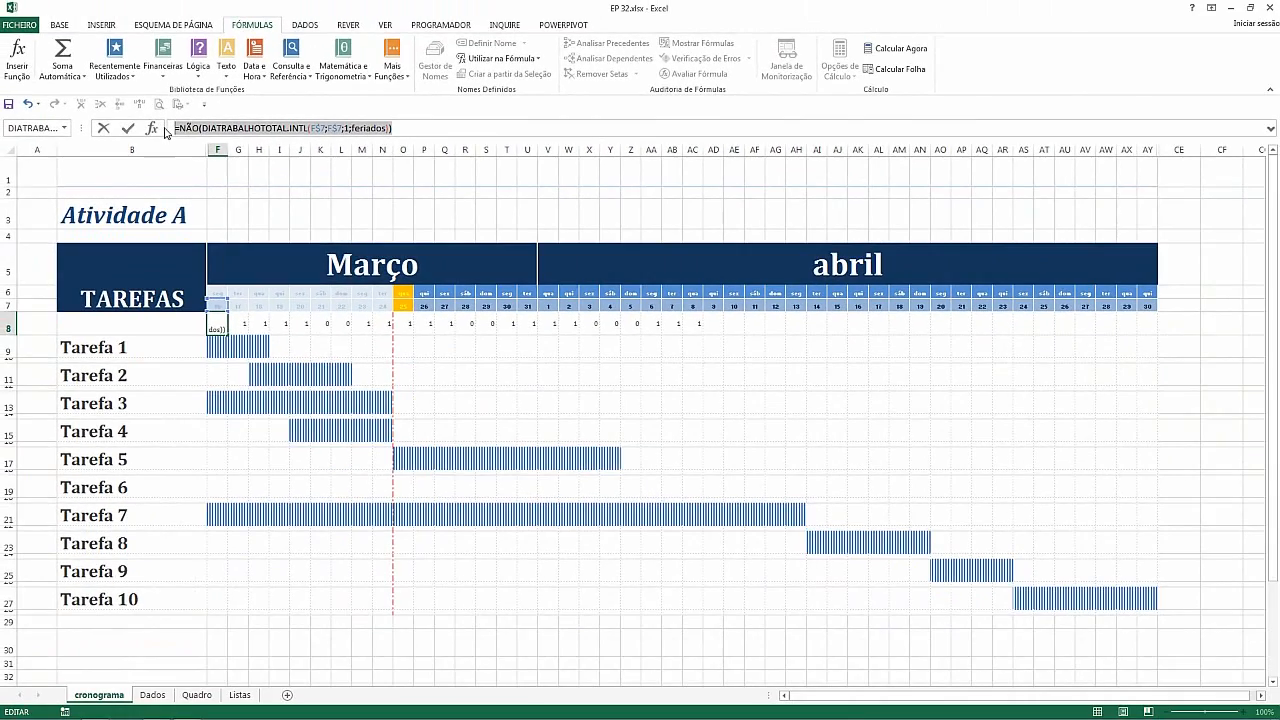
key(Return)
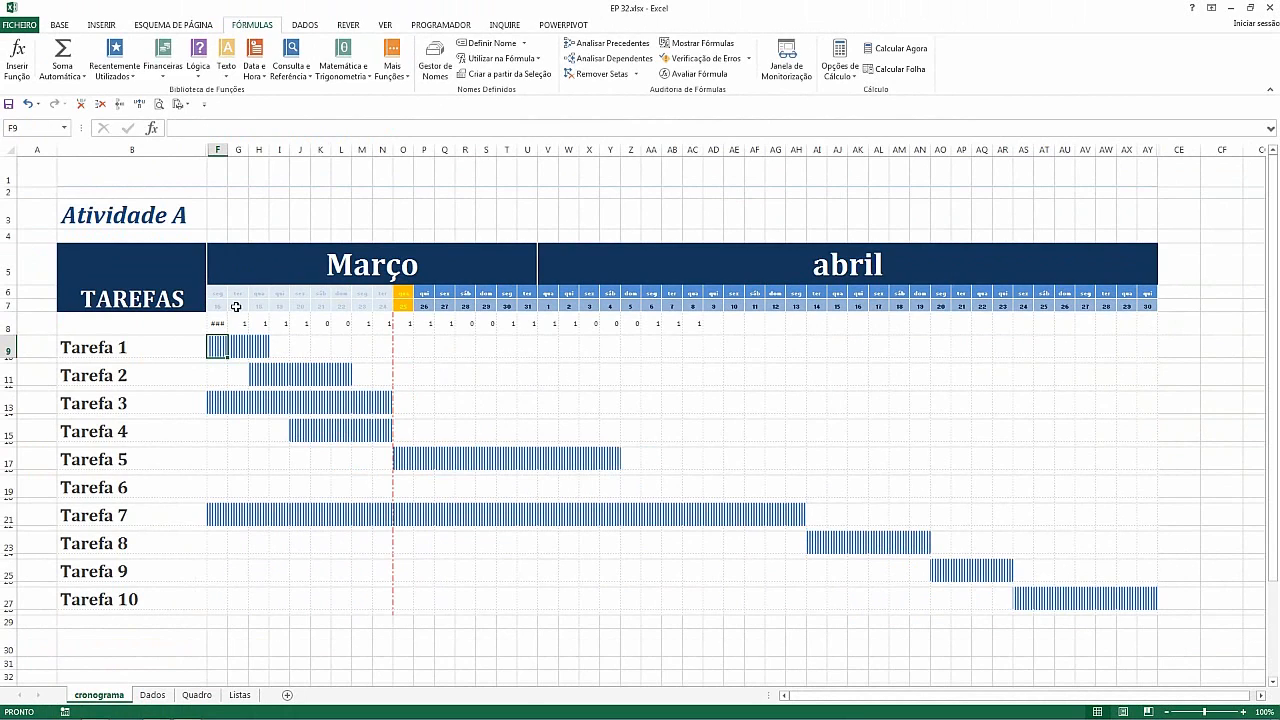
Copy F8's new formula across row 8 to column AC and widen columns R and S to fit
click(221, 326)
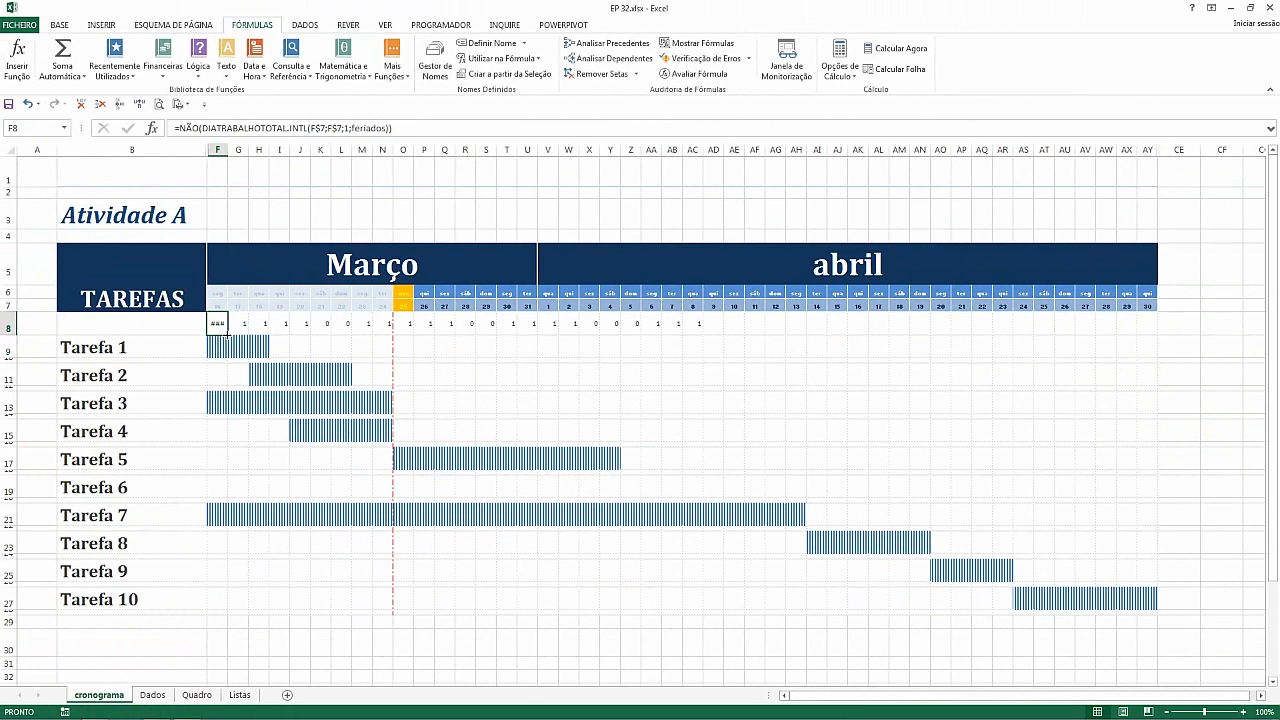
drag(227, 334, 703, 326)
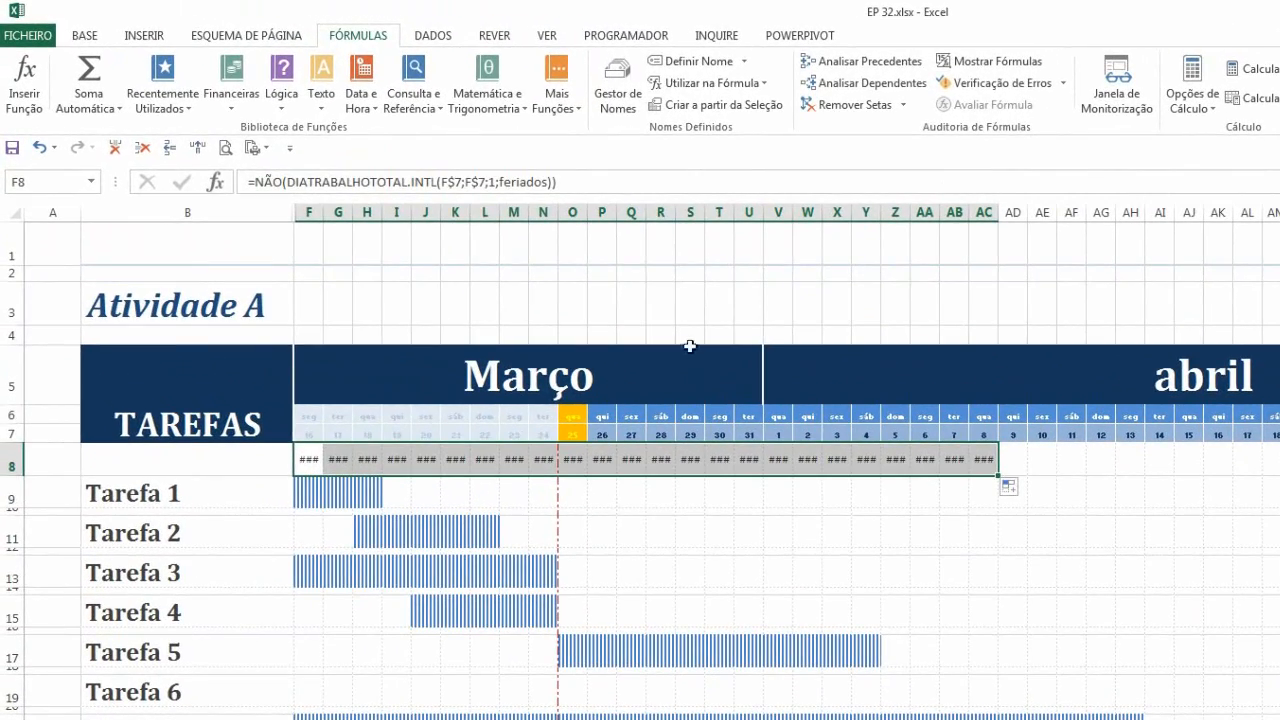
double_click(675, 212)
click(689, 465)
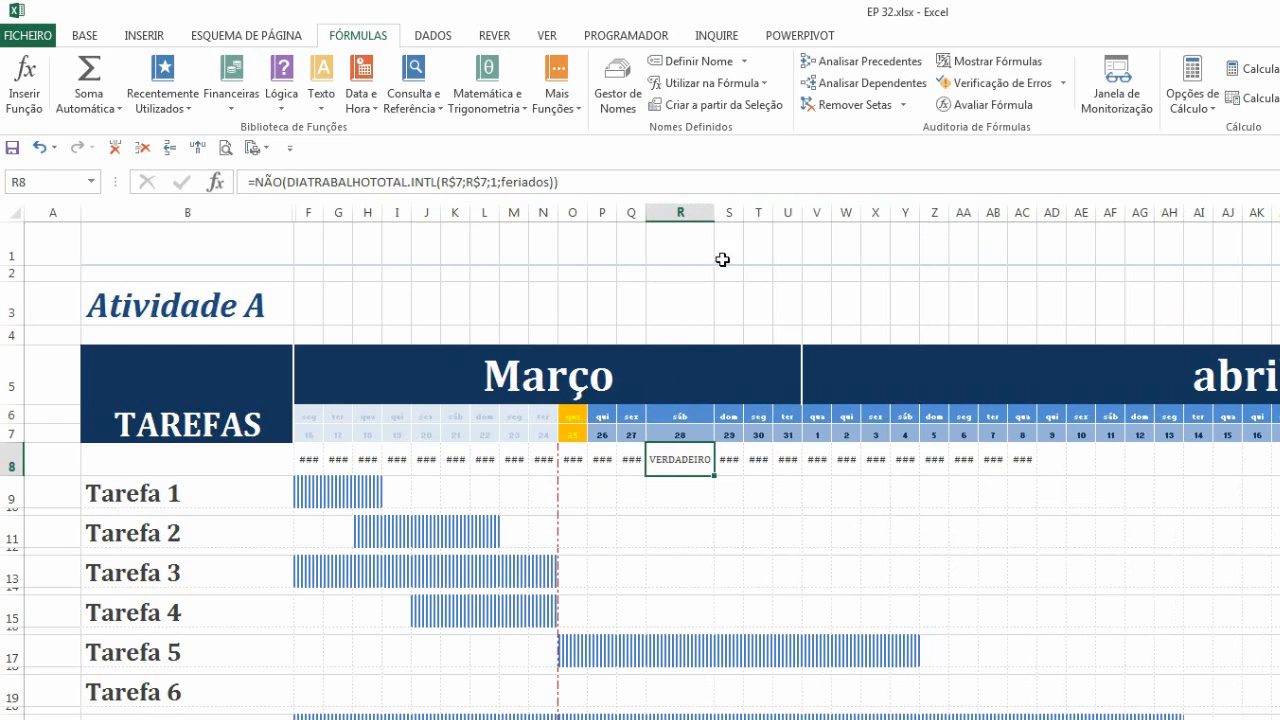
double_click(745, 214)
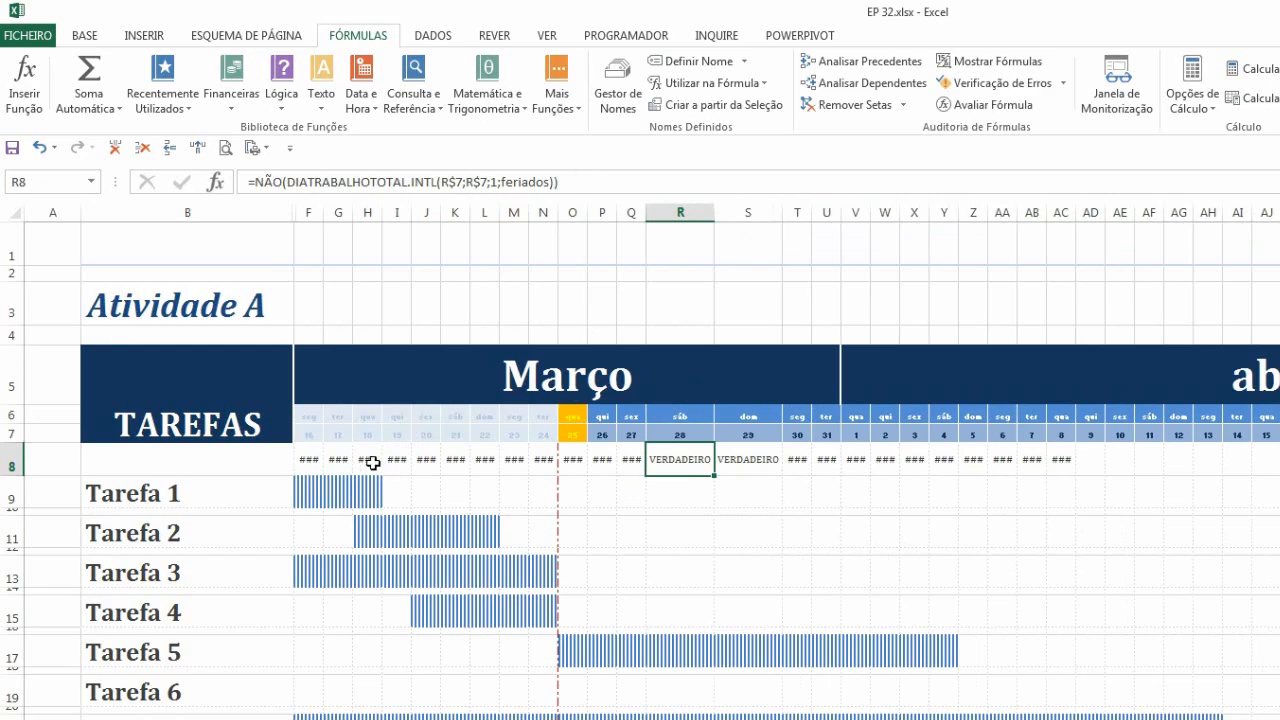
drag(312, 417, 318, 433)
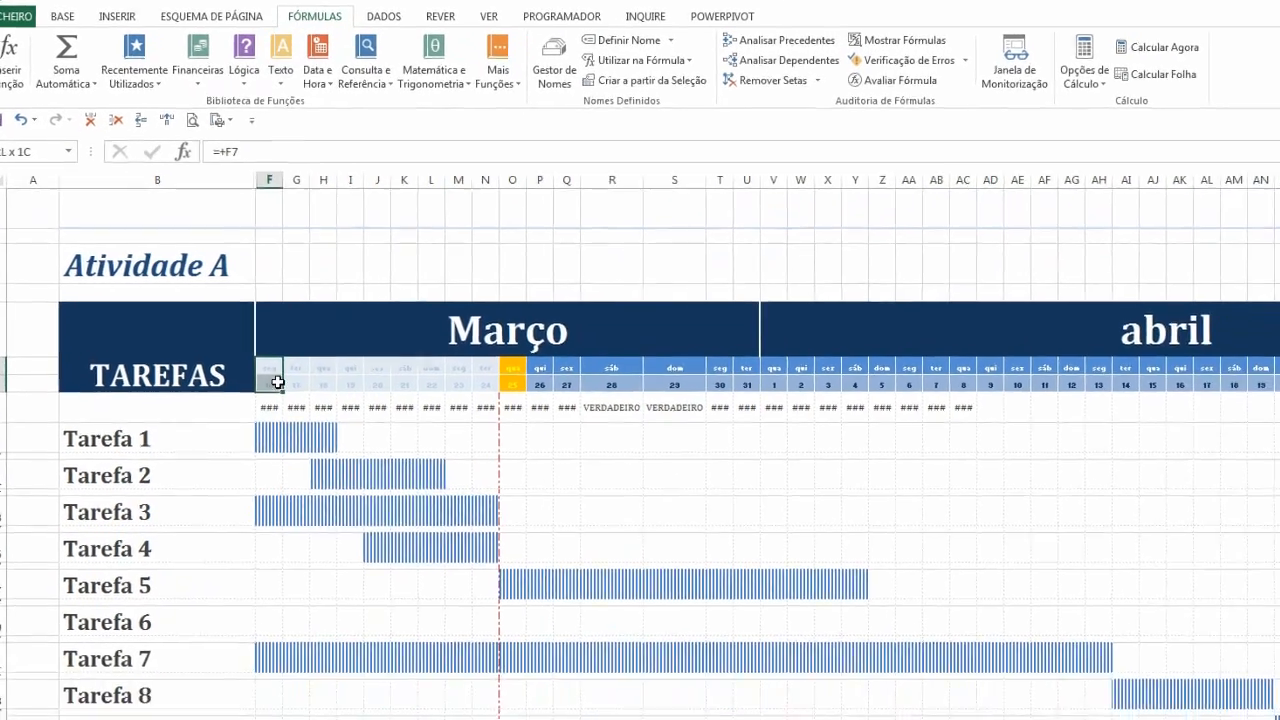
Select the date header cells and create a new formula-based conditional formatting rule using the pasted NÃO(DIATRABALHOTOTAL.INTL(F$7;F$7;1;feriados)) formula
drag(278, 383, 1279, 384)
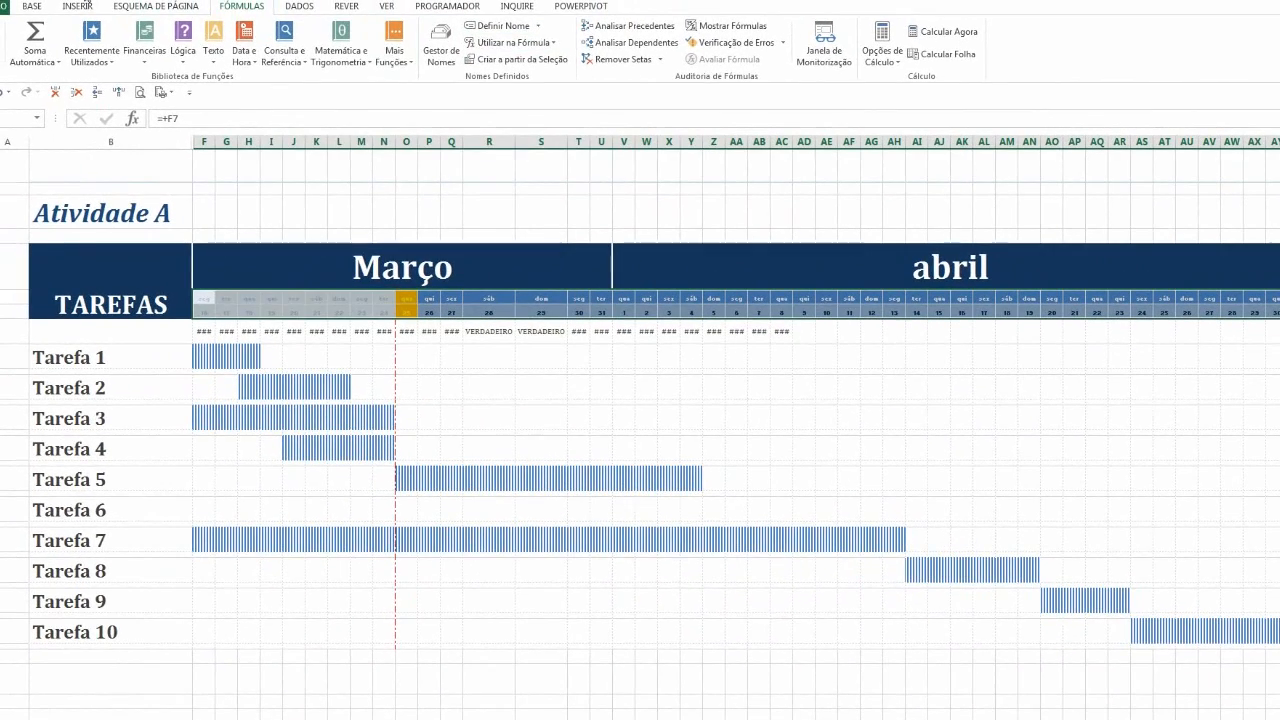
click(32, 6)
click(574, 55)
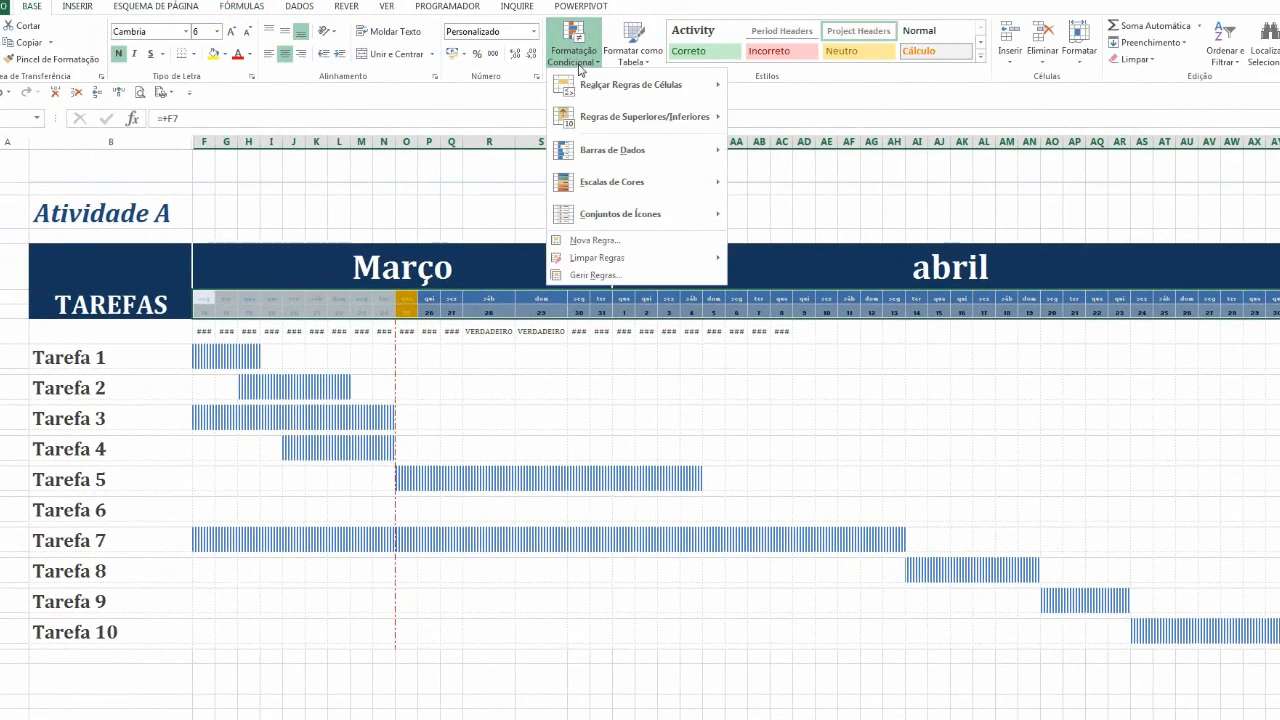
click(590, 271)
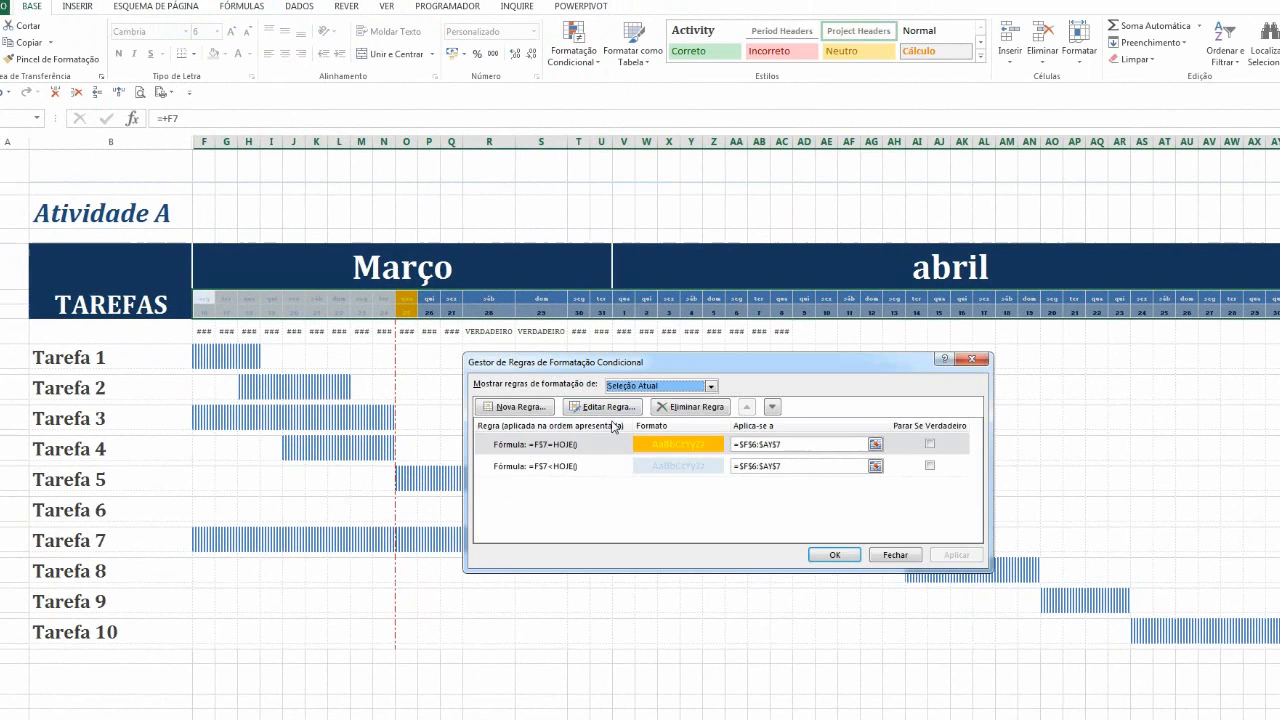
click(530, 410)
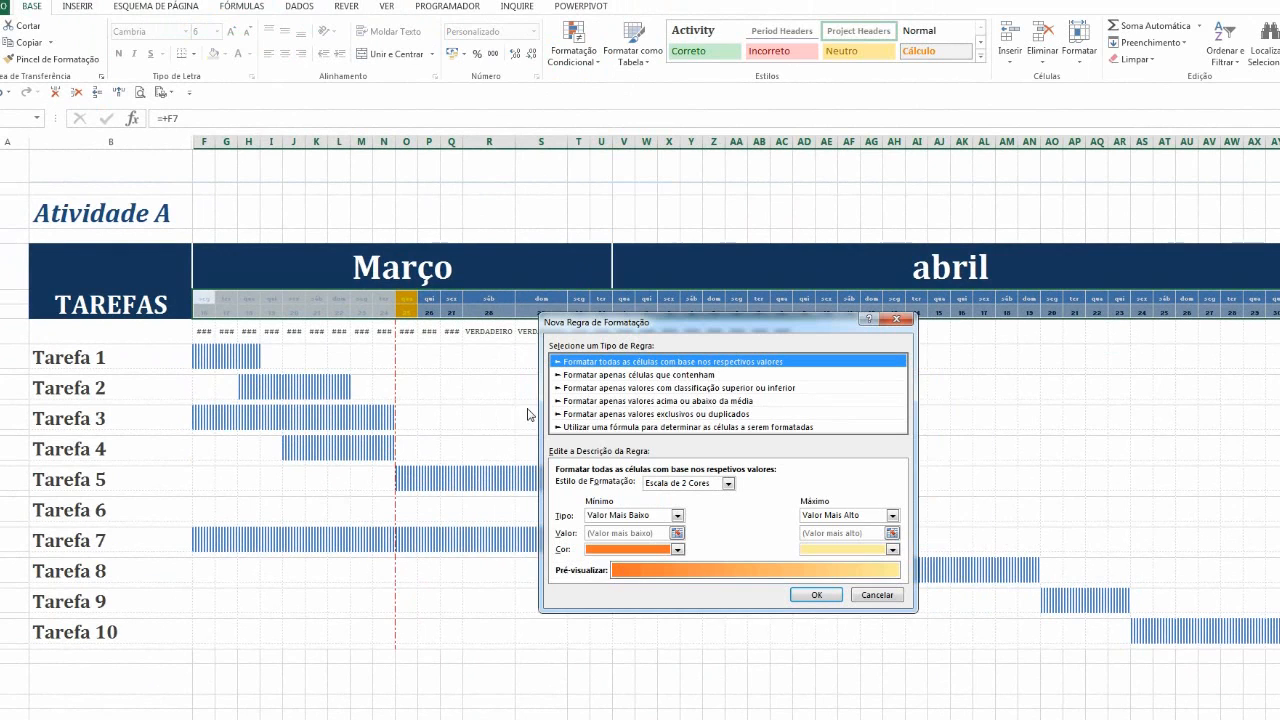
click(643, 427)
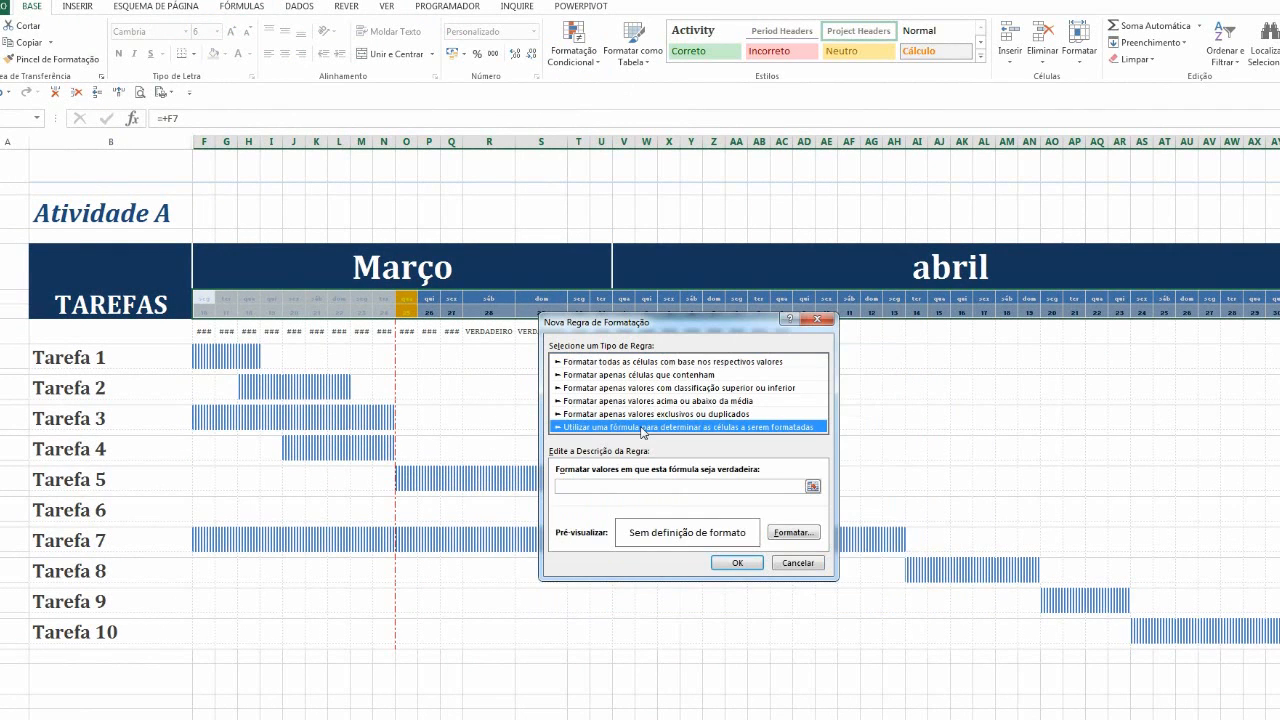
click(616, 487)
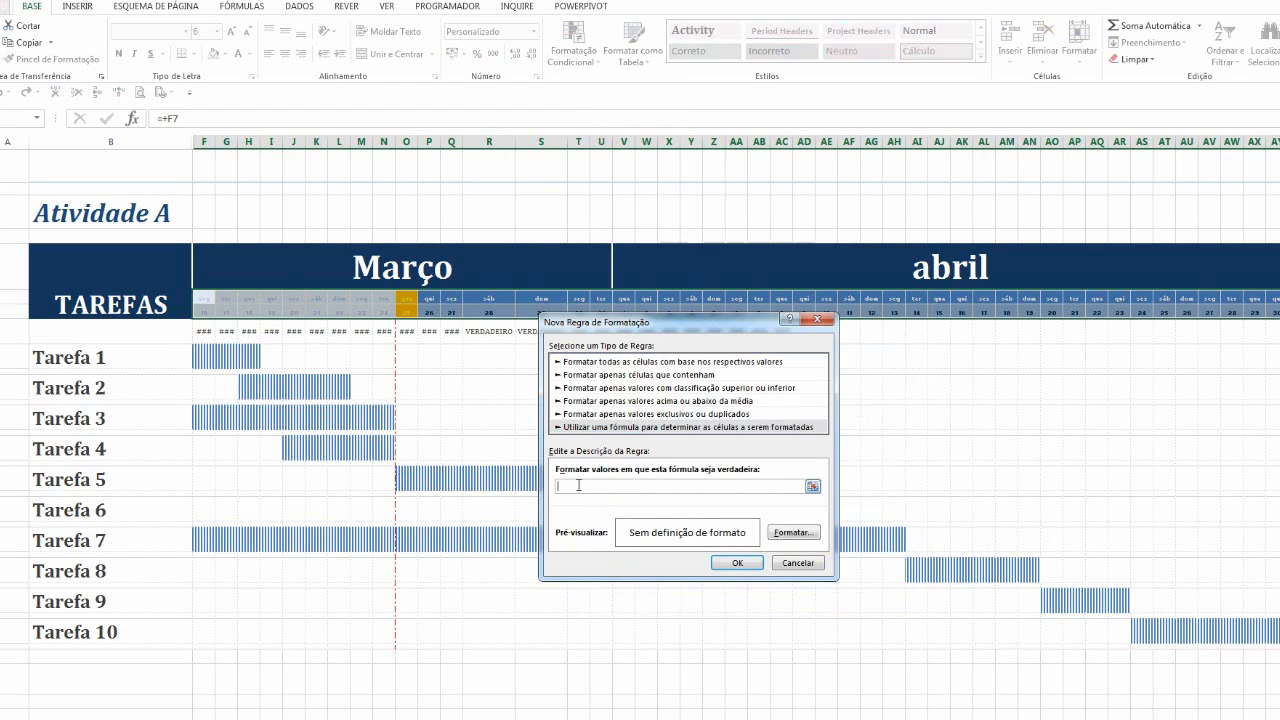
key(ctrl+v)
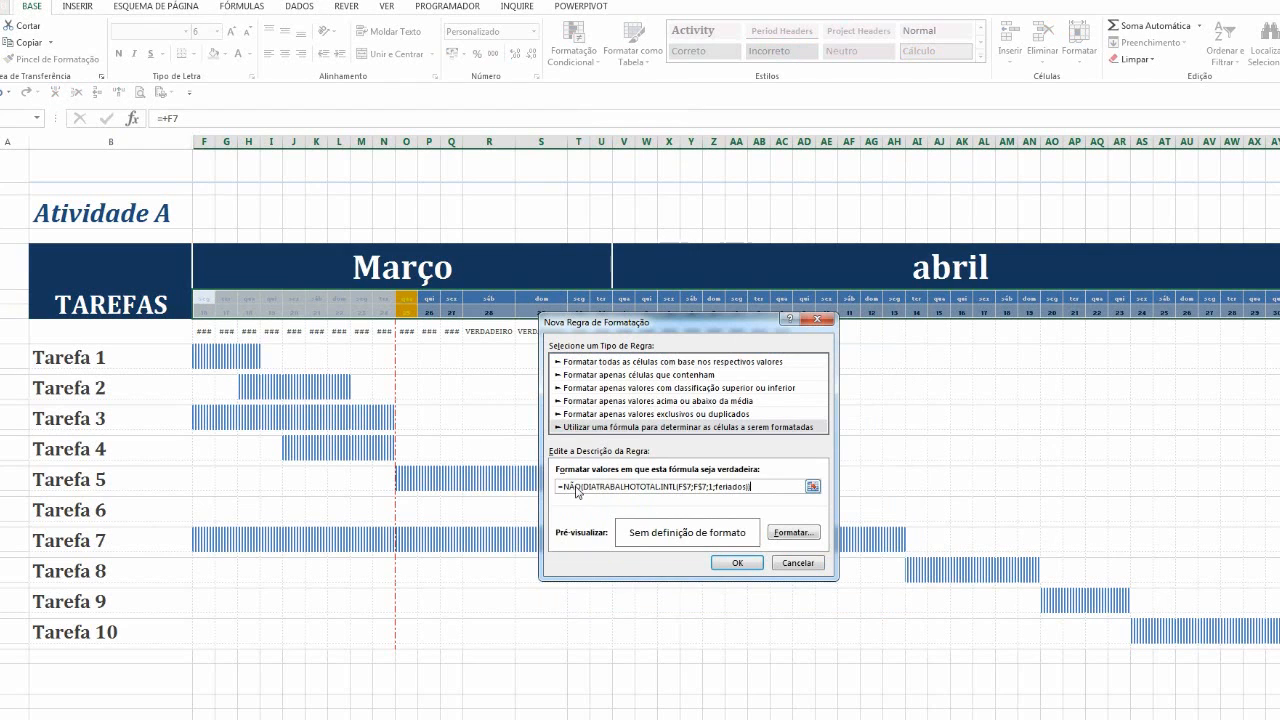
Set the rule's fill to a custom light red colour
click(792, 532)
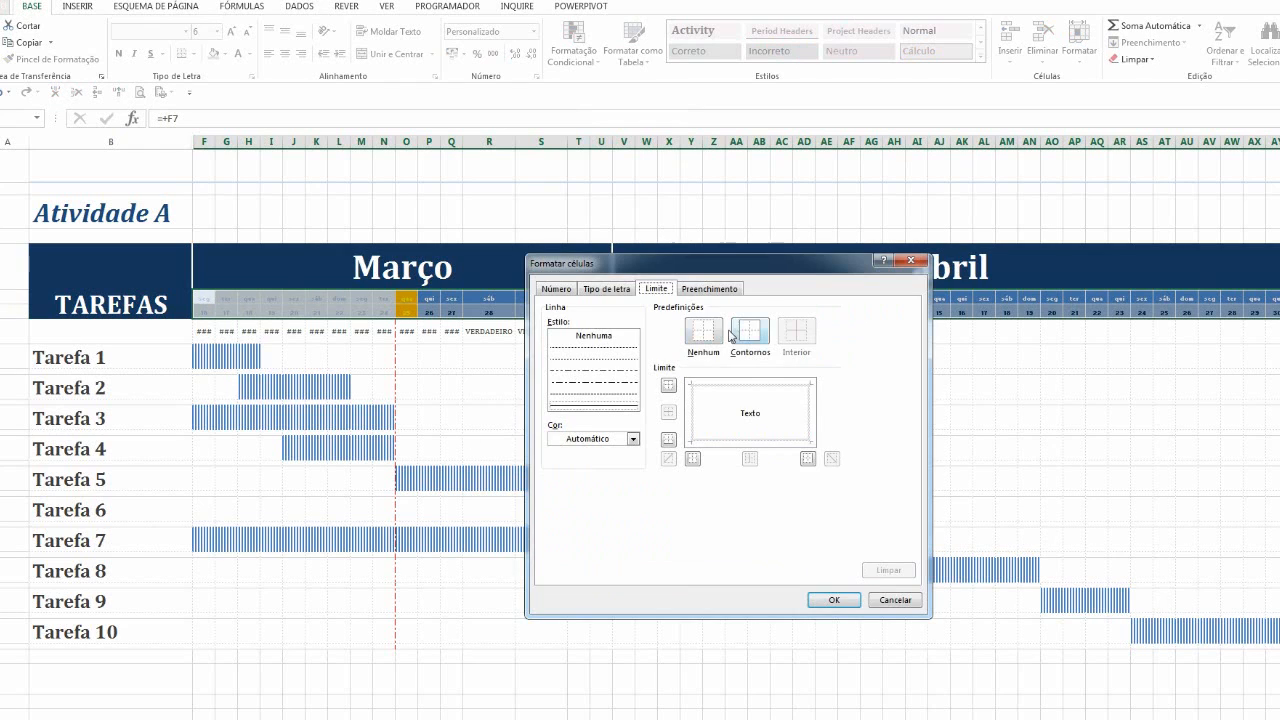
click(696, 291)
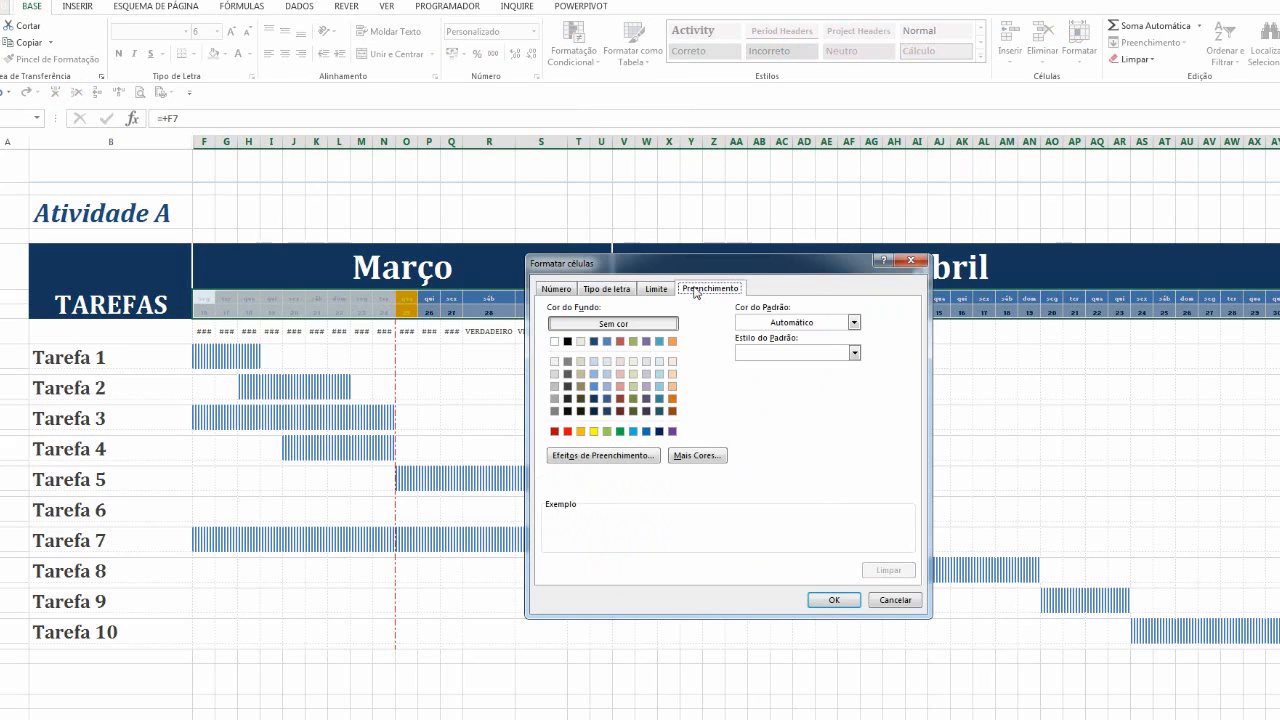
click(567, 433)
click(696, 455)
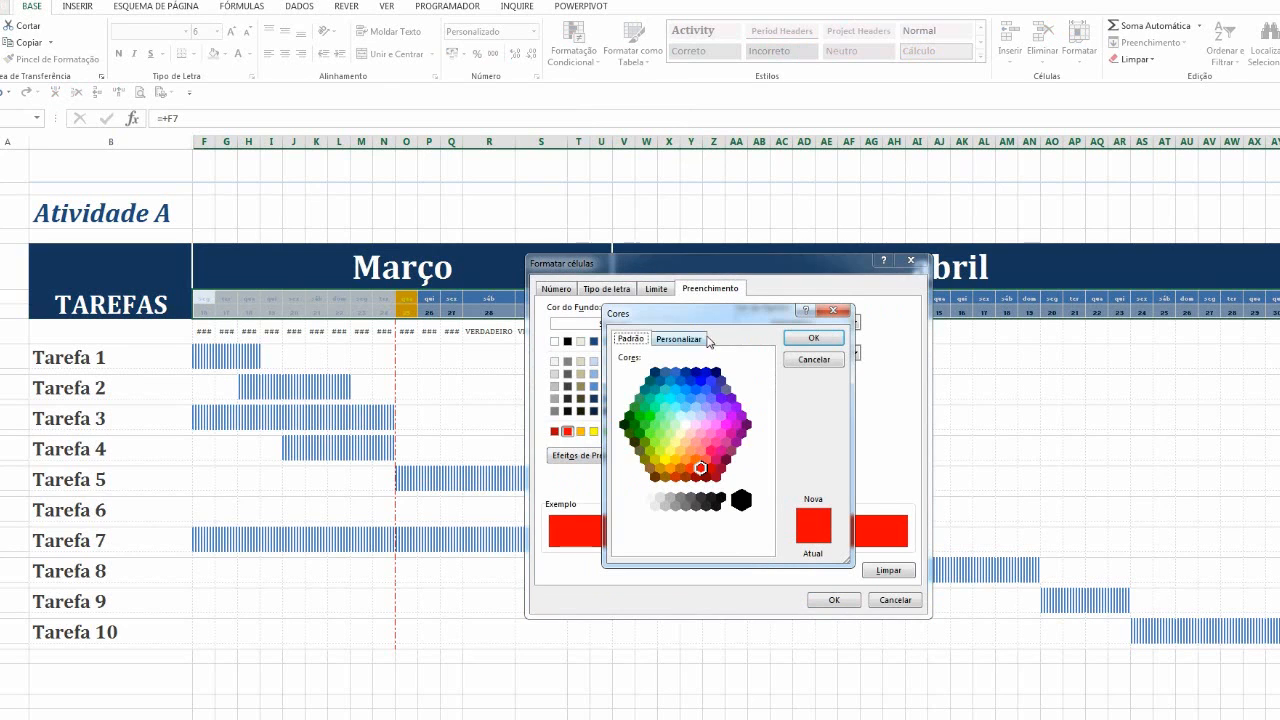
click(695, 339)
click(756, 379)
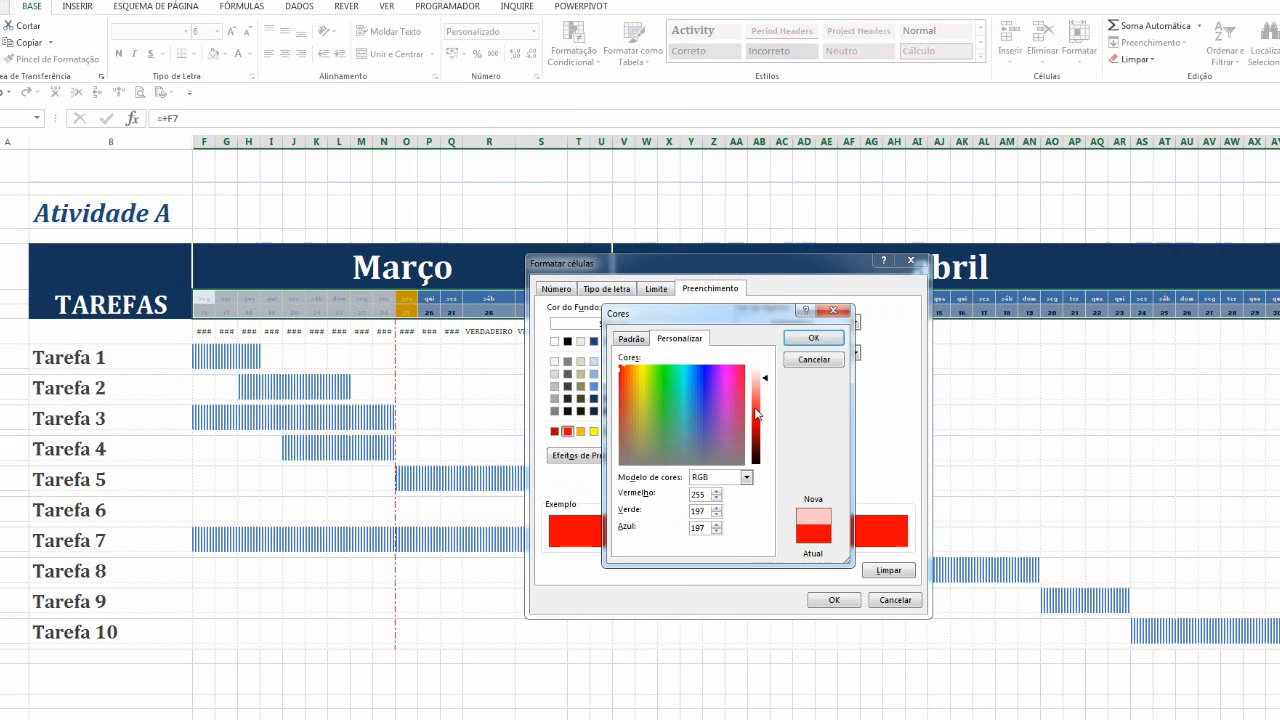
drag(757, 389, 758, 380)
click(814, 337)
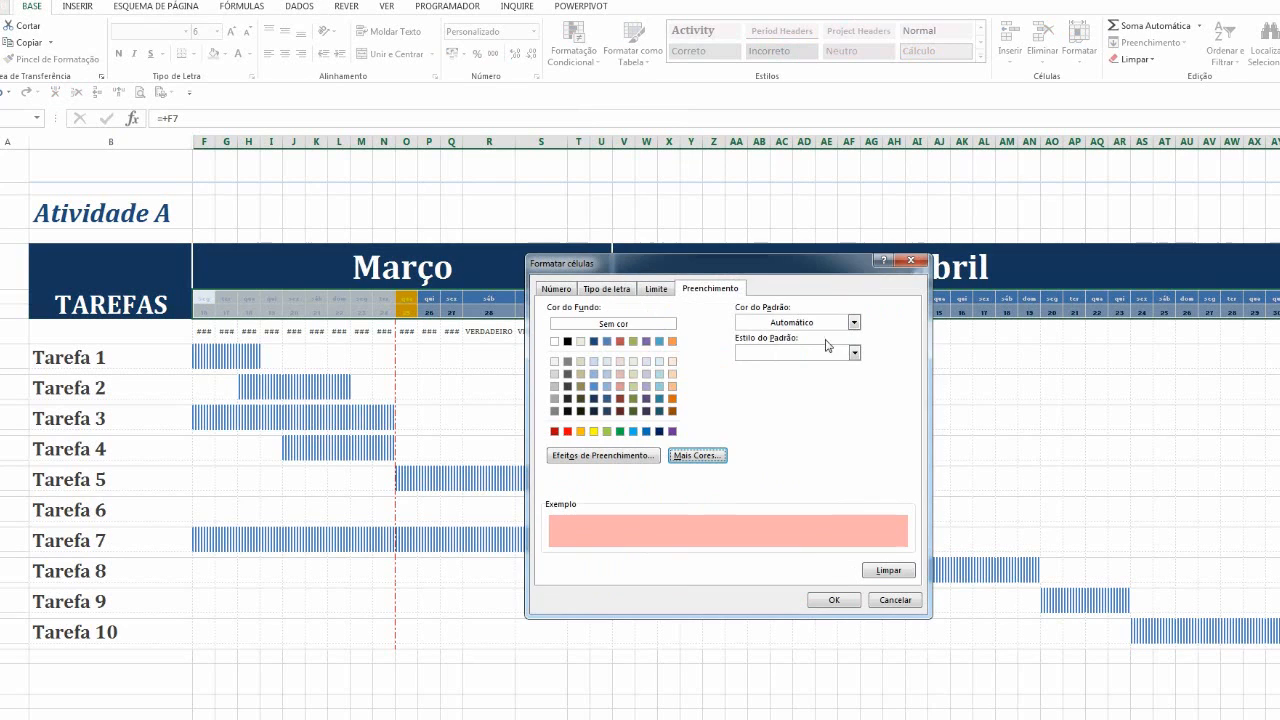
Set the rule's font colour to red, then apply and confirm the new rule in the rules manager
click(617, 289)
click(754, 413)
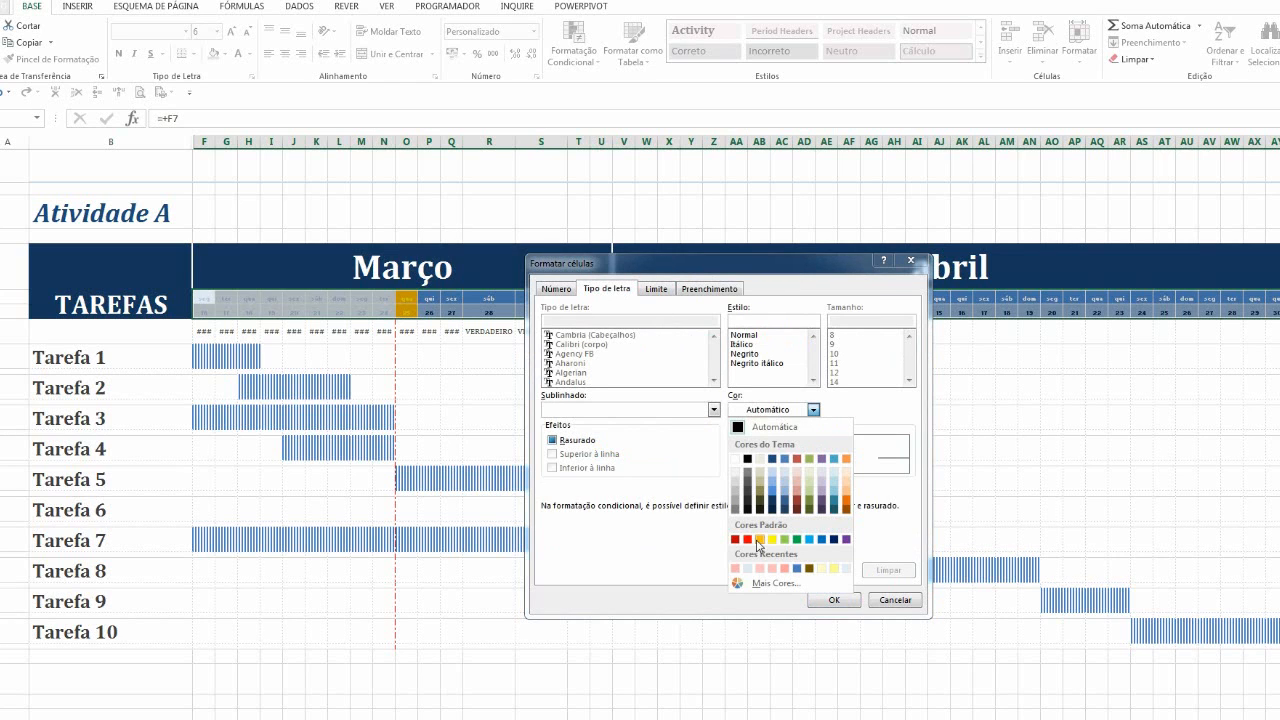
click(755, 539)
click(813, 597)
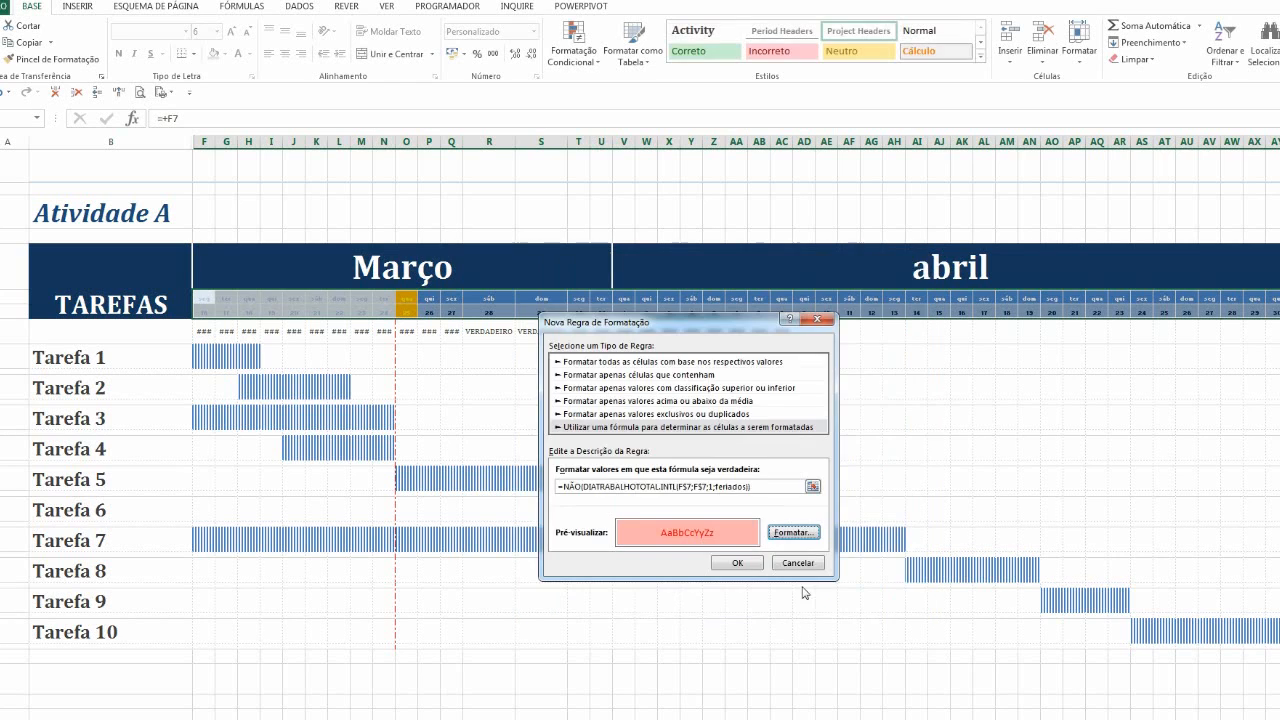
click(728, 565)
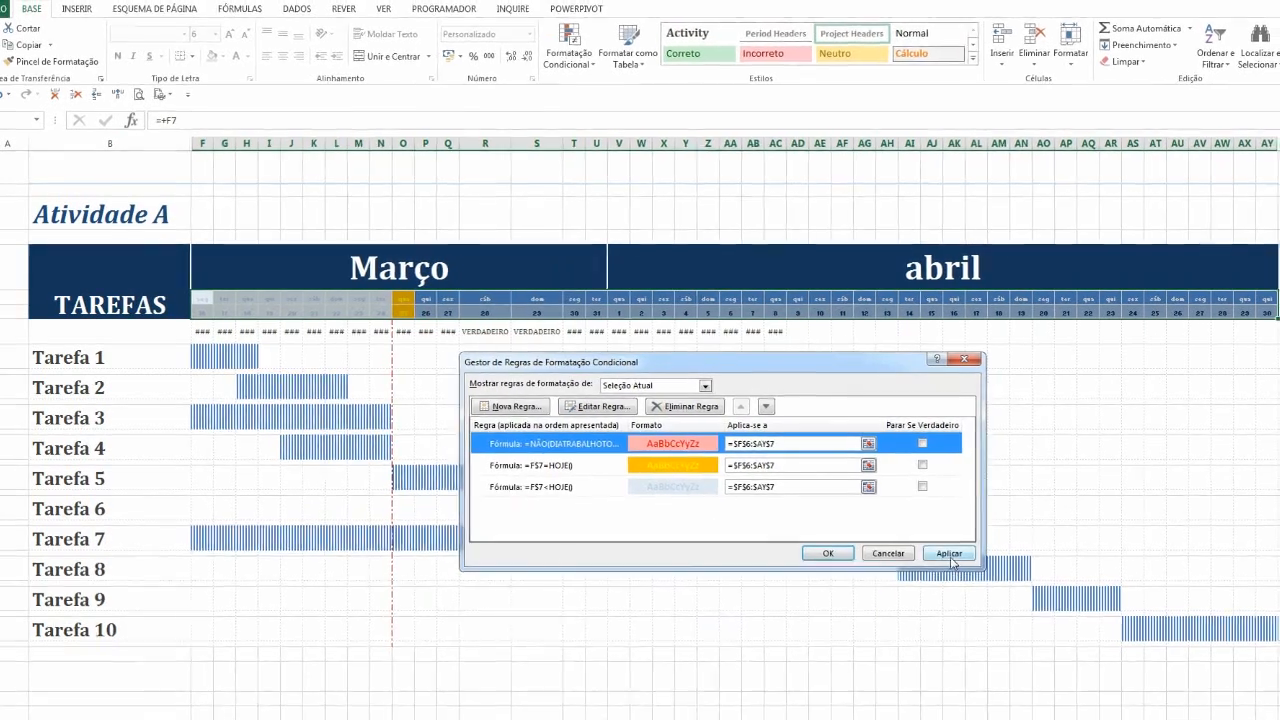
click(956, 555)
click(815, 550)
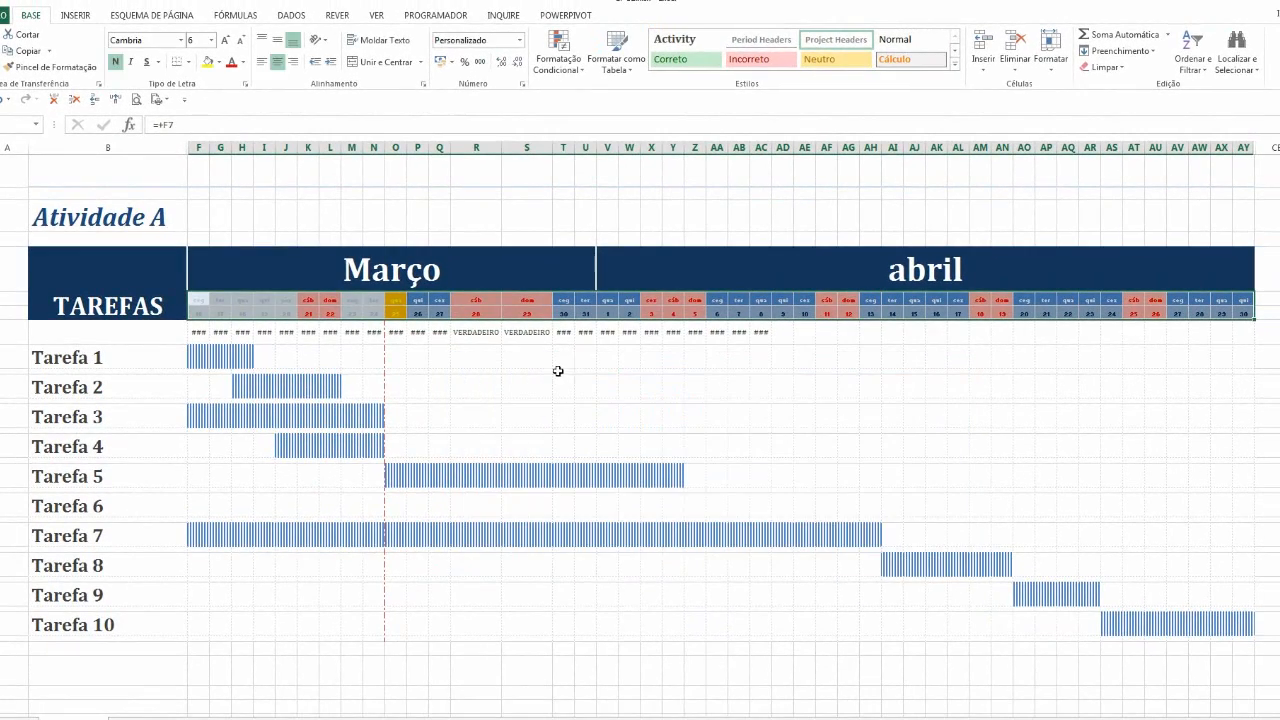
Examine the Tarefa 5 bar cells around the highlighted April weekend columns
click(562, 370)
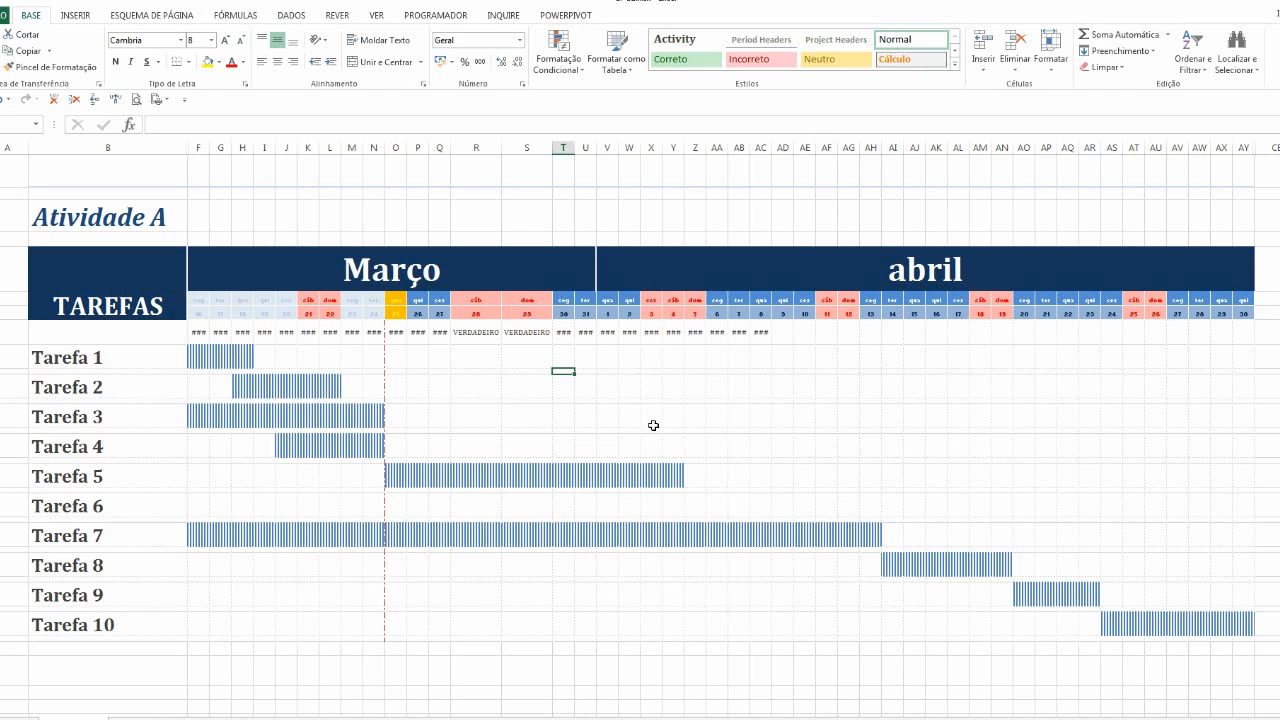
drag(652, 306, 660, 477)
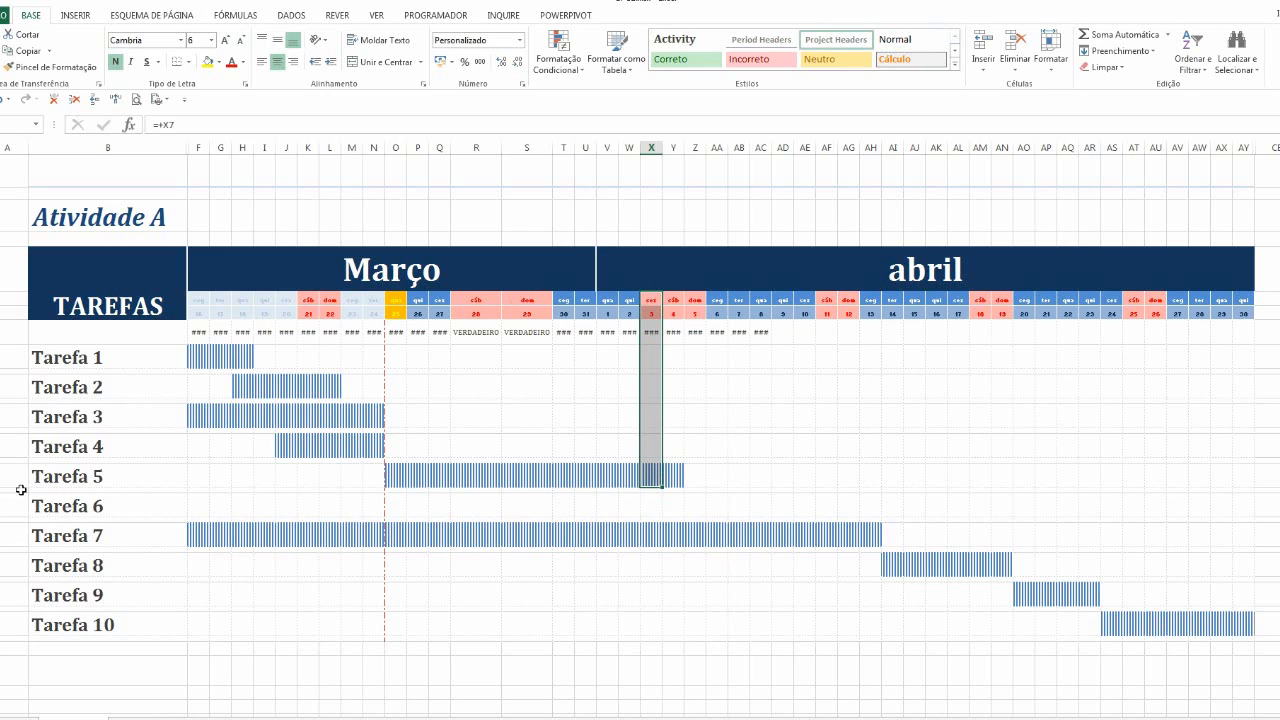
drag(650, 477, 675, 479)
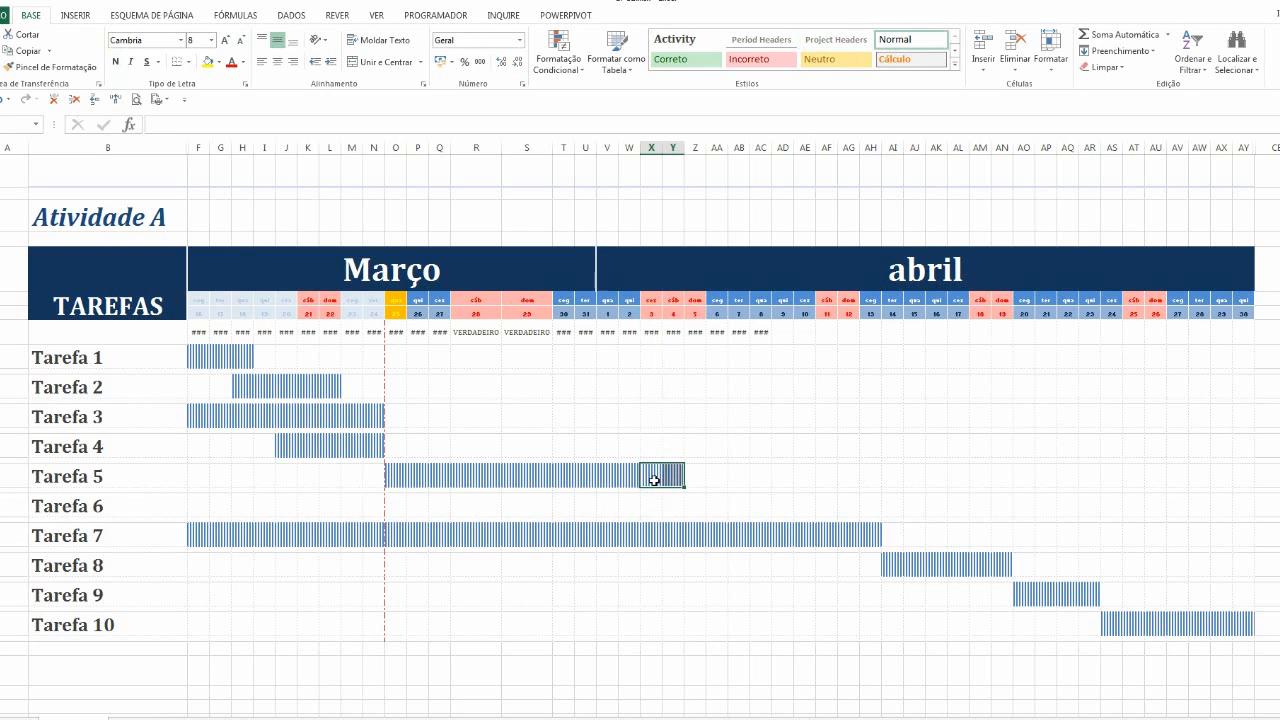
click(654, 481)
click(716, 477)
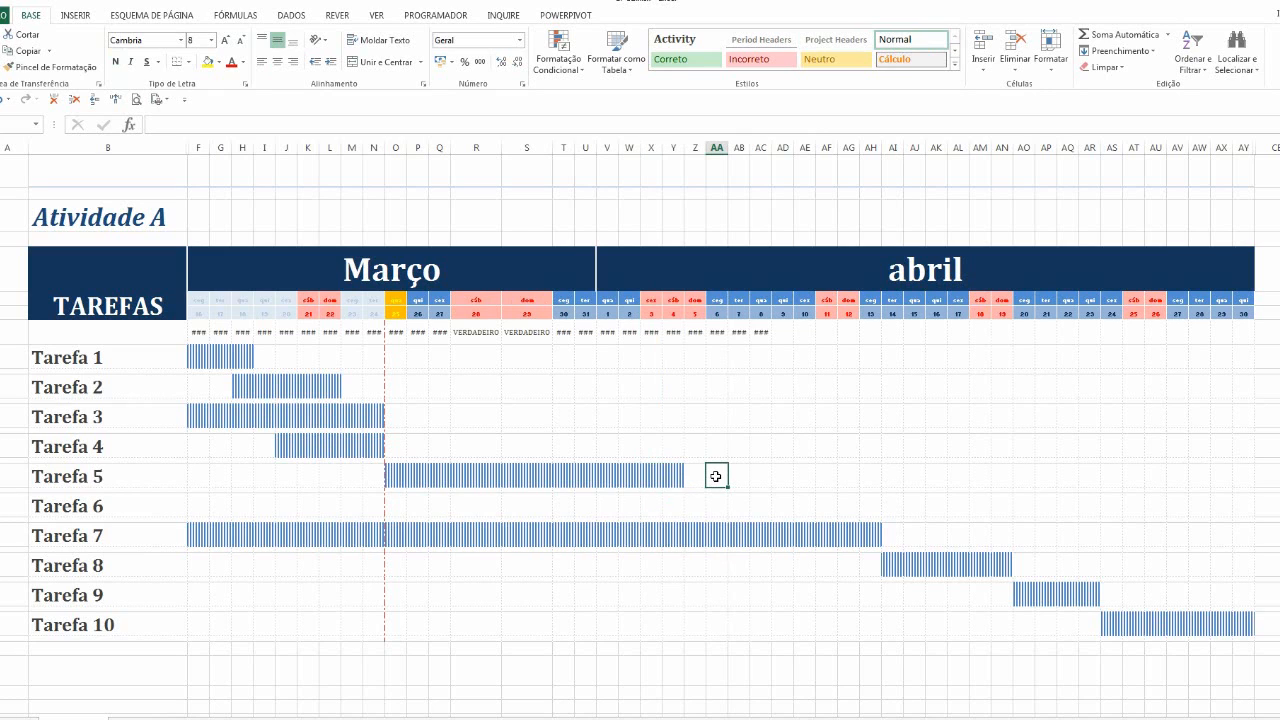
click(675, 476)
click(652, 473)
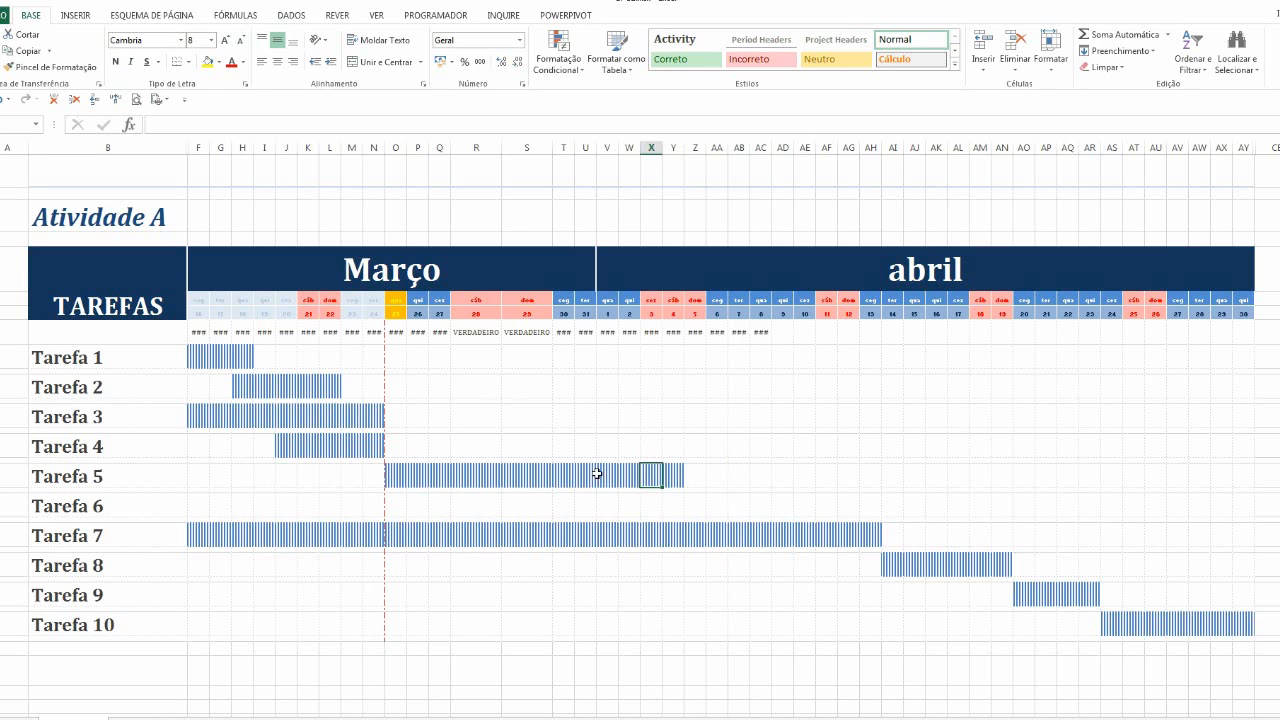
click(714, 478)
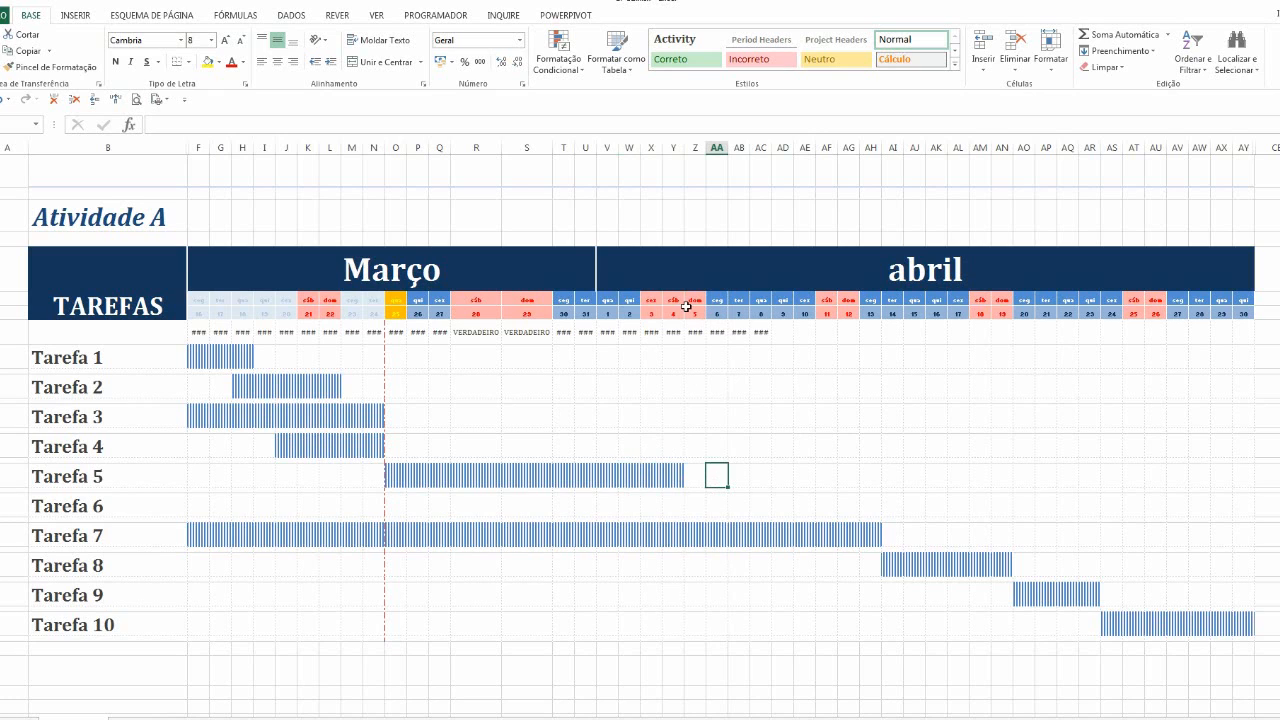
drag(673, 477, 674, 300)
click(701, 482)
click(719, 479)
click(697, 484)
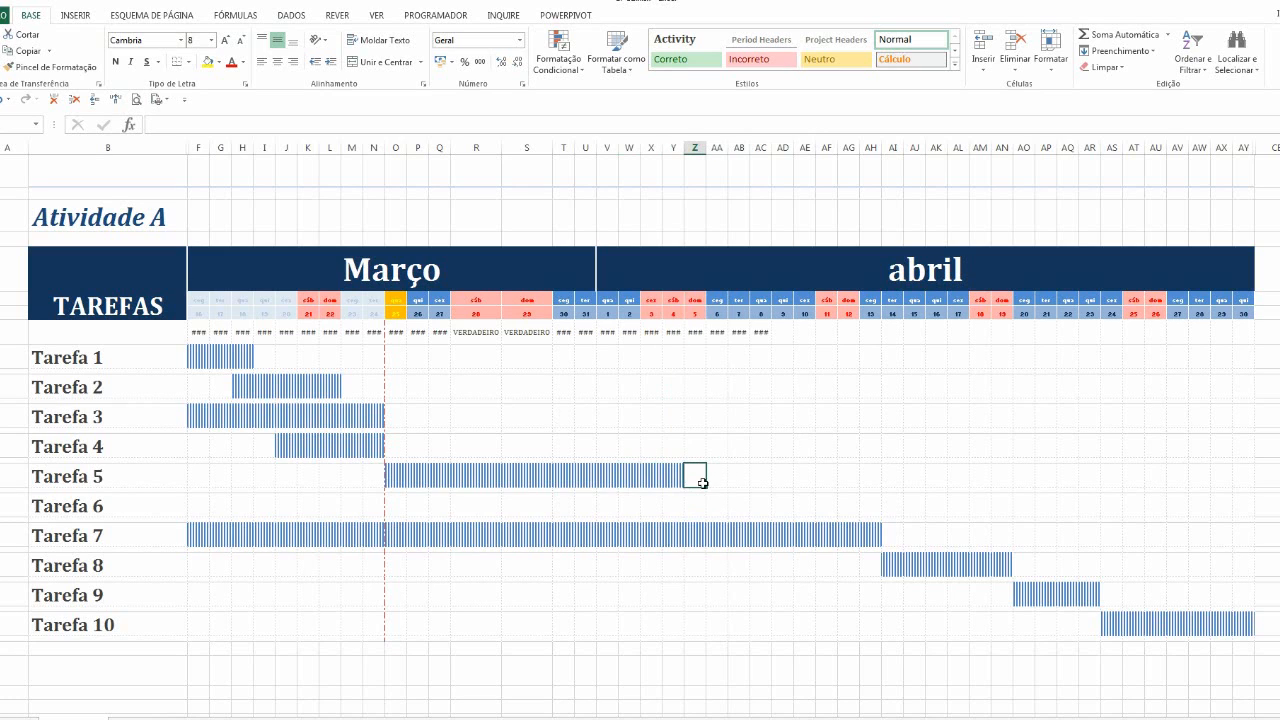
click(587, 420)
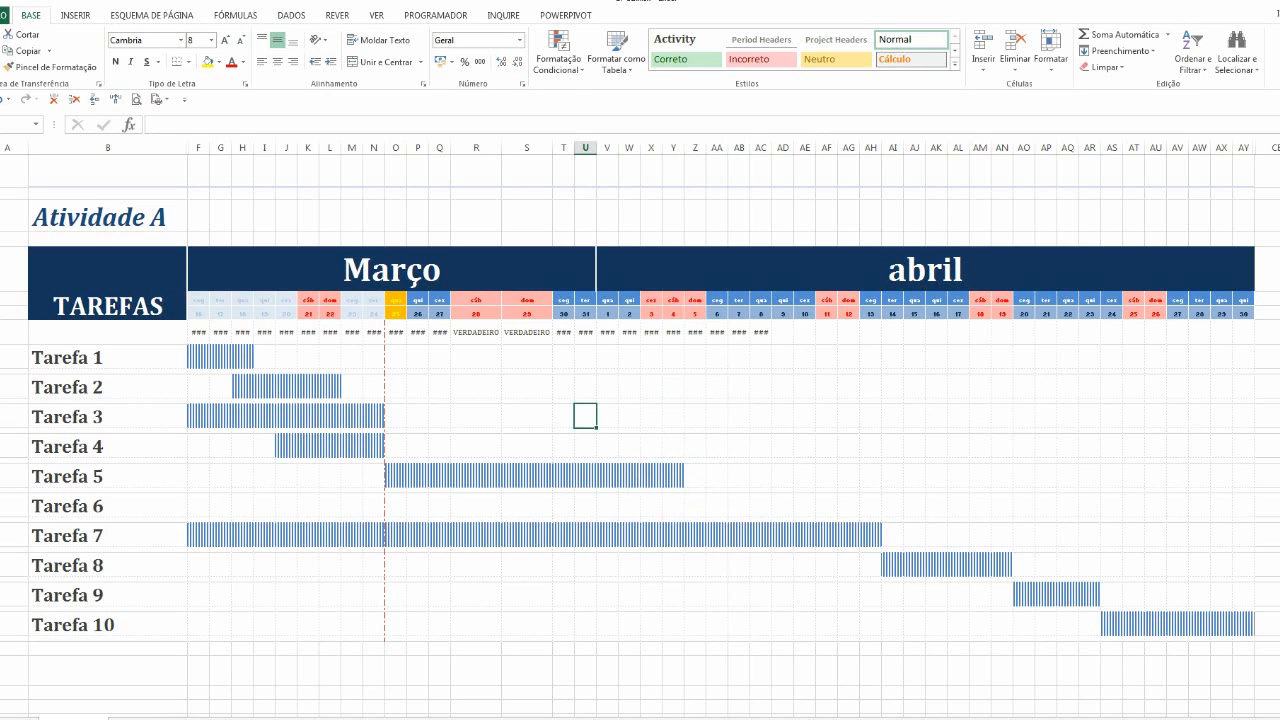
Copy row 10's formatting onto the helper row 8 with the Format Painter
click(1, 332)
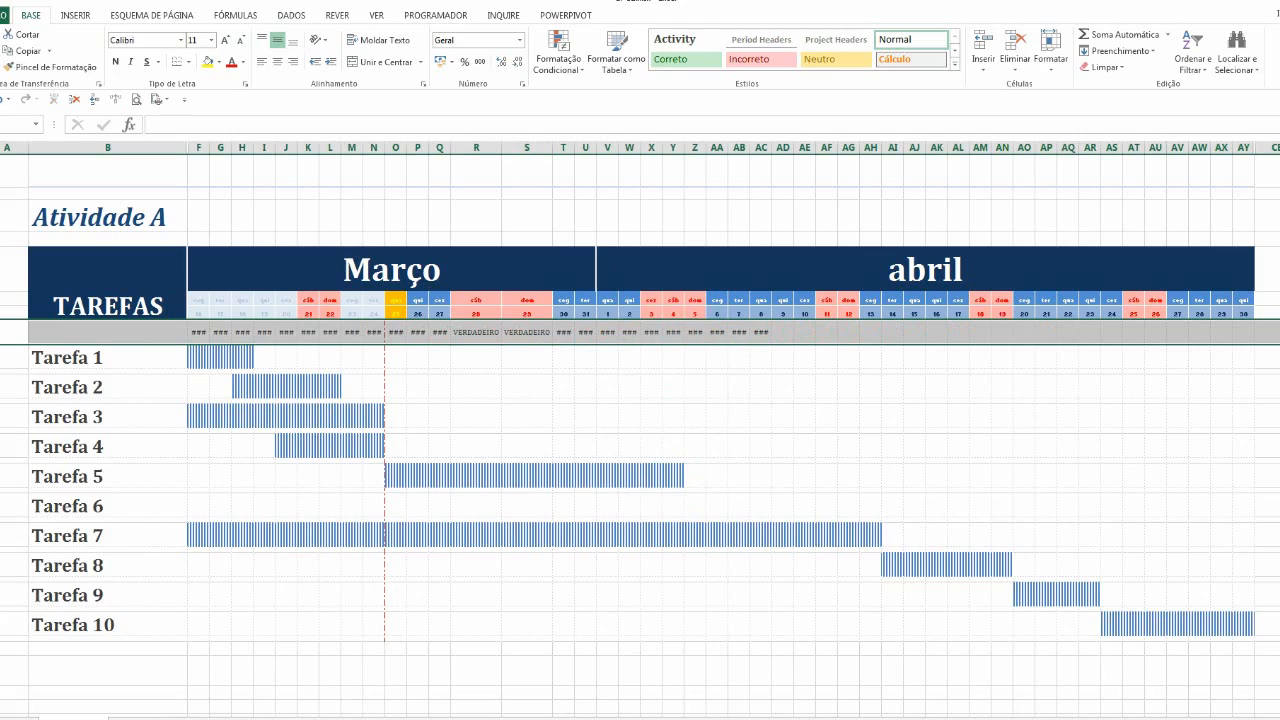
click(1, 371)
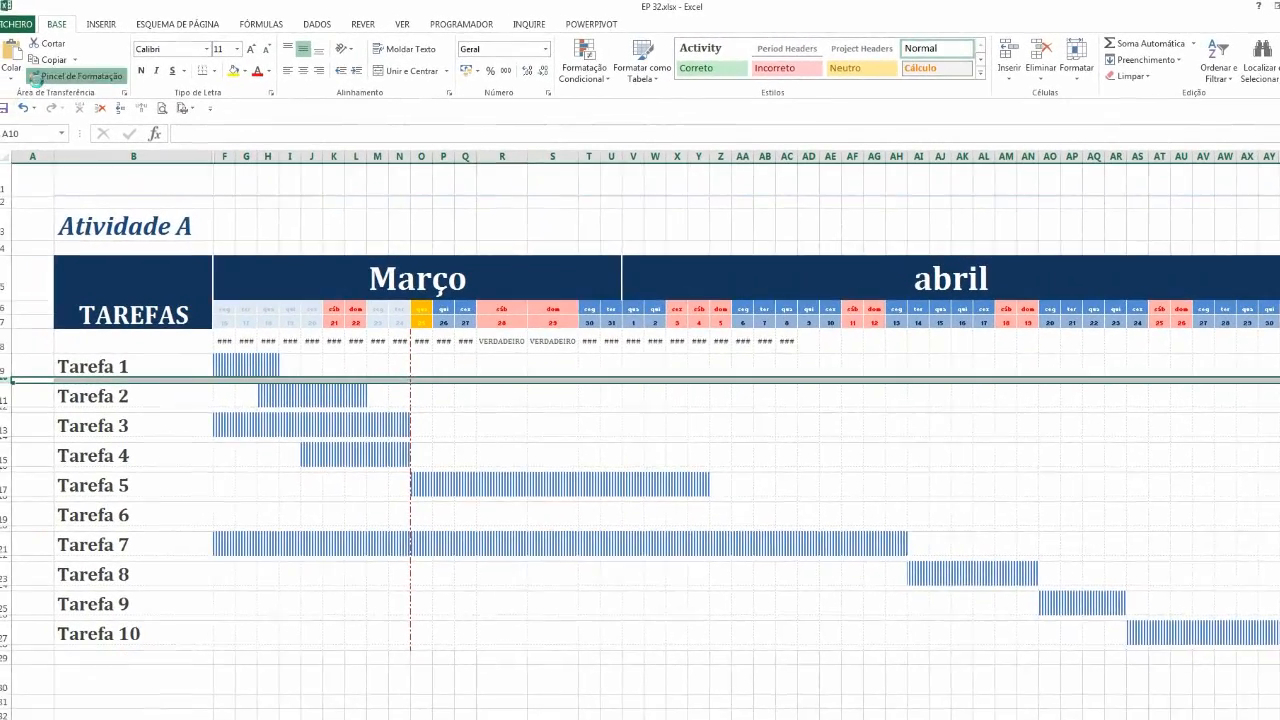
click(47, 67)
click(6, 344)
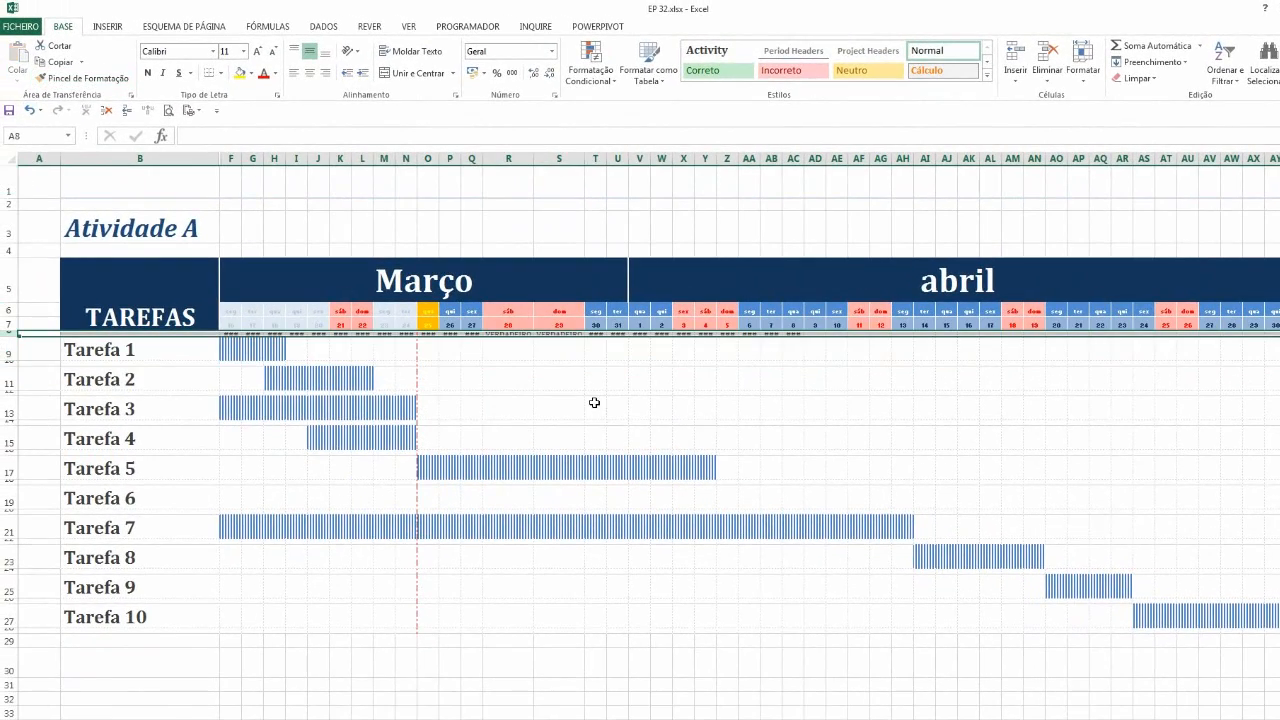
Resize columns F through AY together to one narrower uniform width
drag(230, 159, 1272, 246)
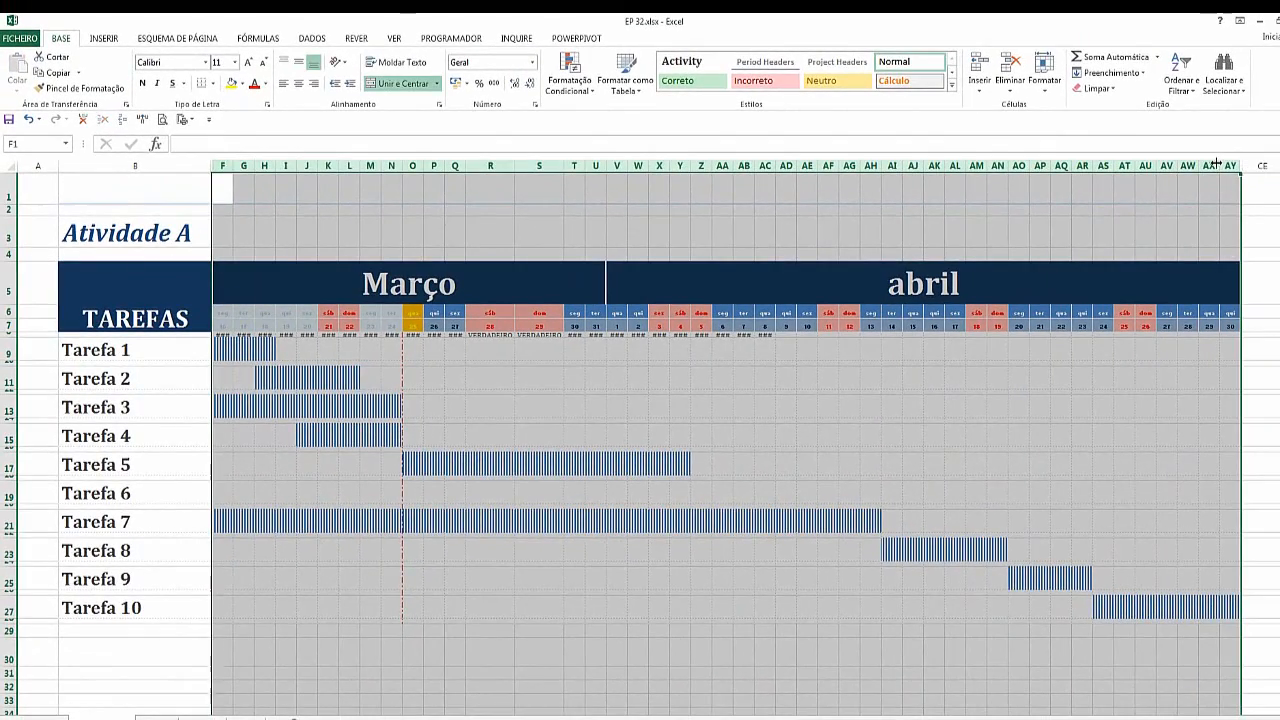
drag(1234, 163, 1224, 164)
click(1012, 378)
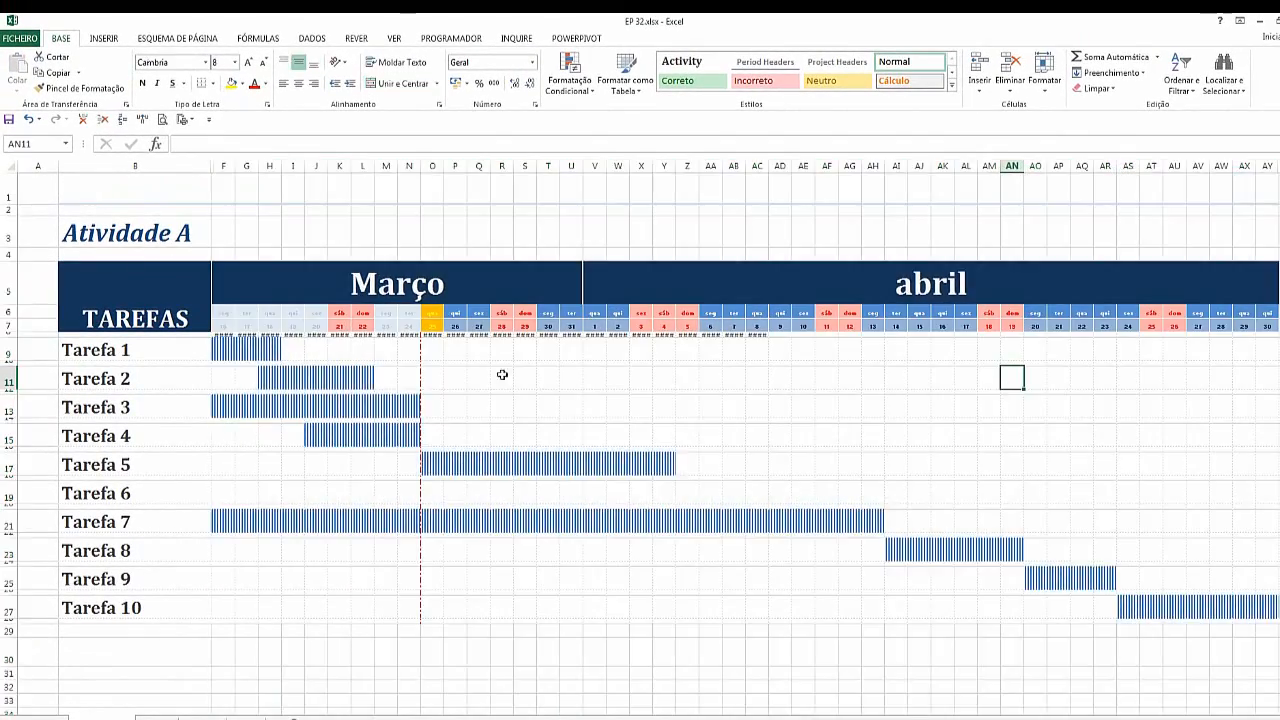
Hide the sheet's gridlines, row and column headings, and the formula bar
click(8, 337)
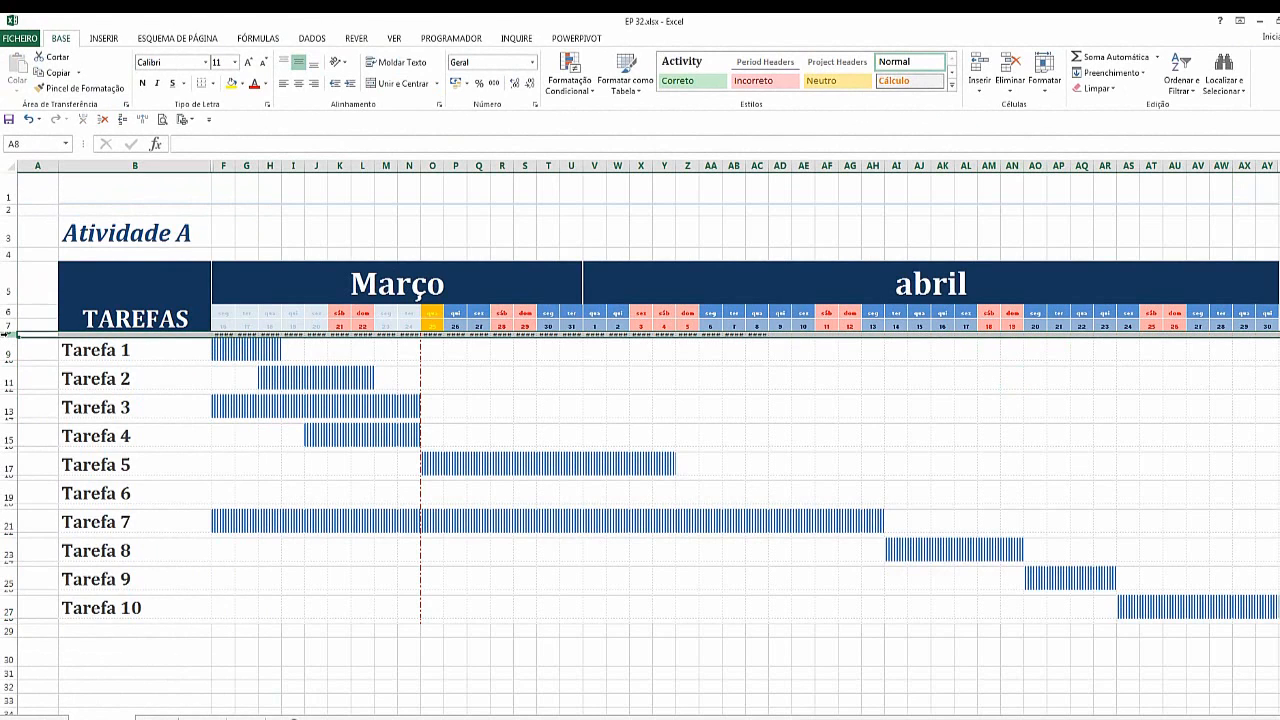
click(640, 435)
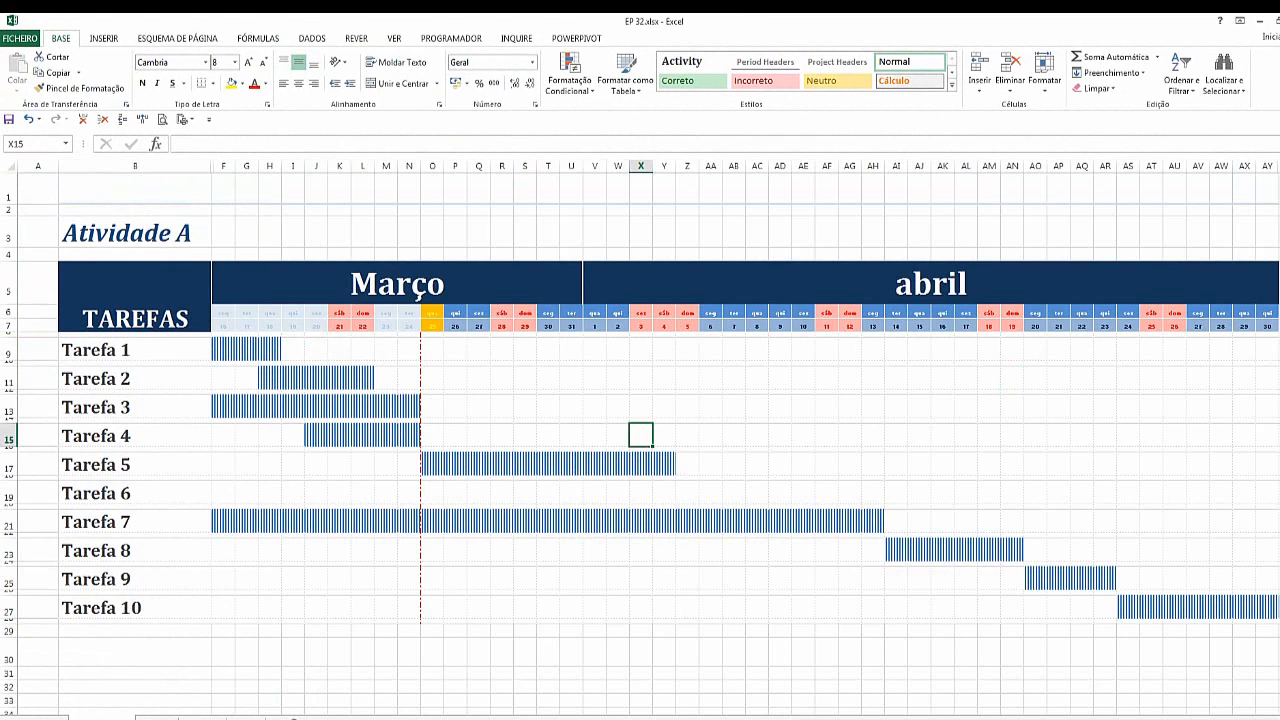
click(394, 38)
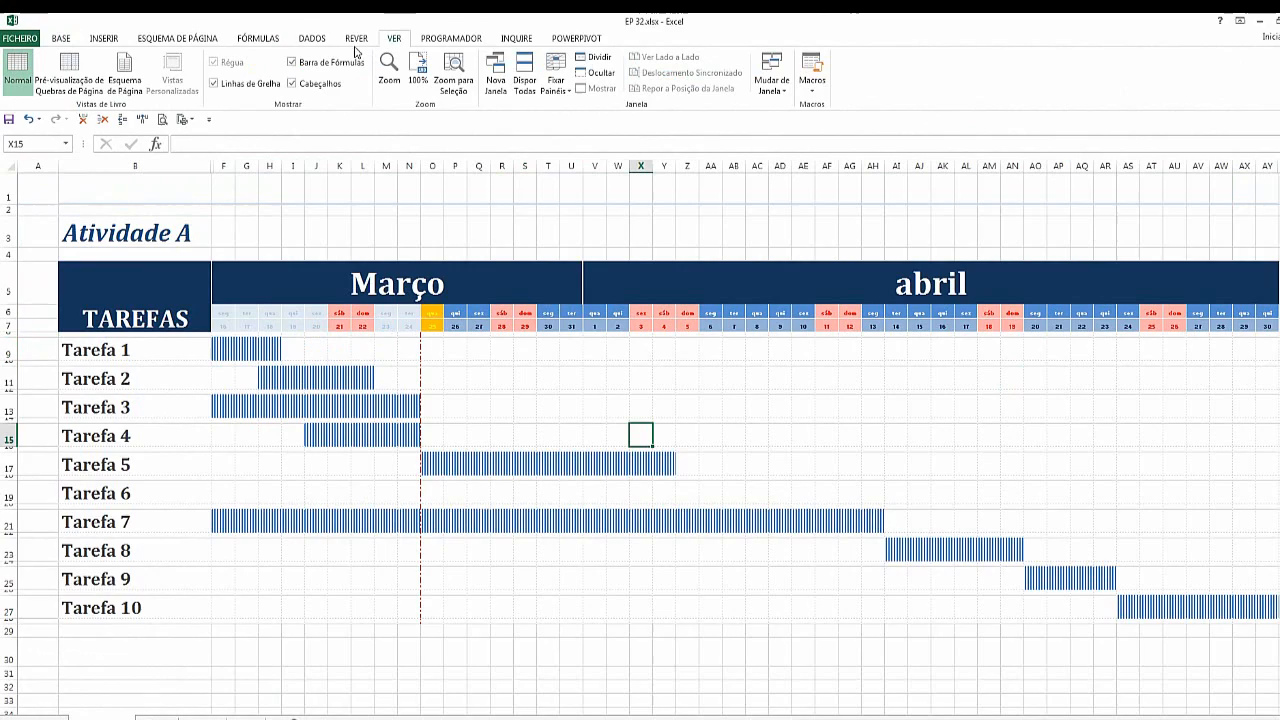
click(213, 83)
click(292, 84)
click(291, 62)
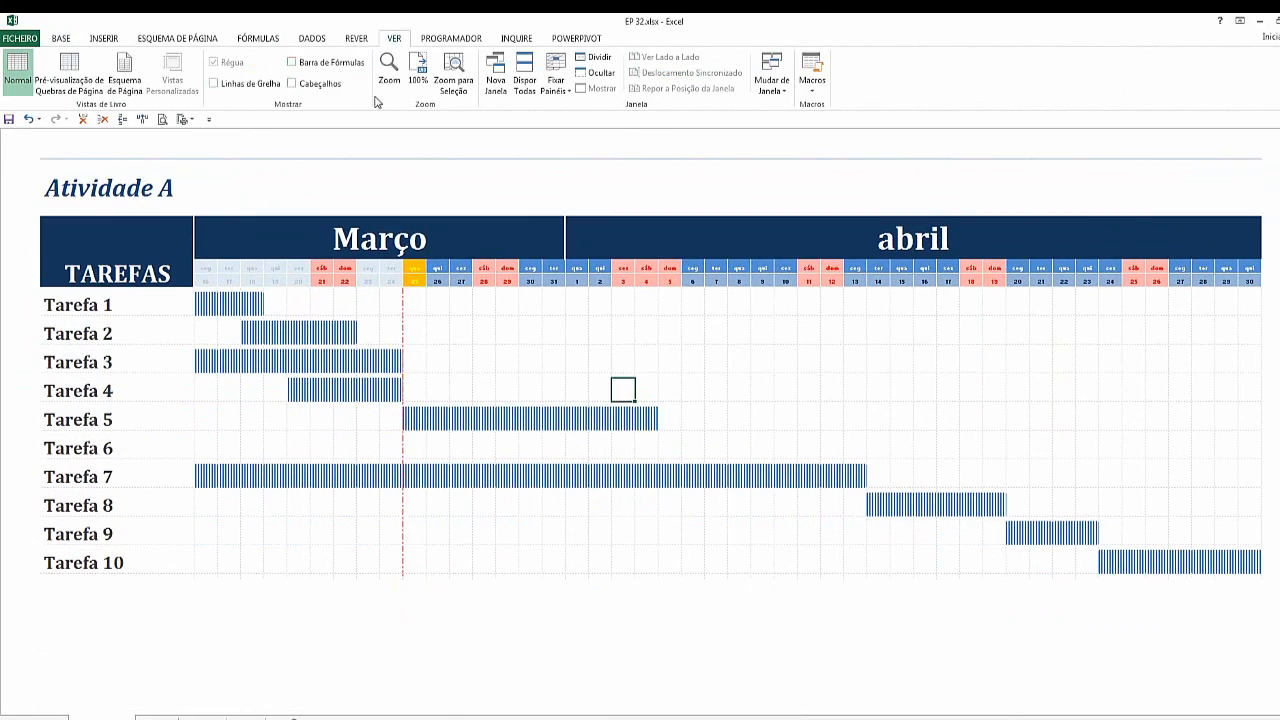
Set the ribbon to auto-hide so the chart fills the screen
click(1240, 20)
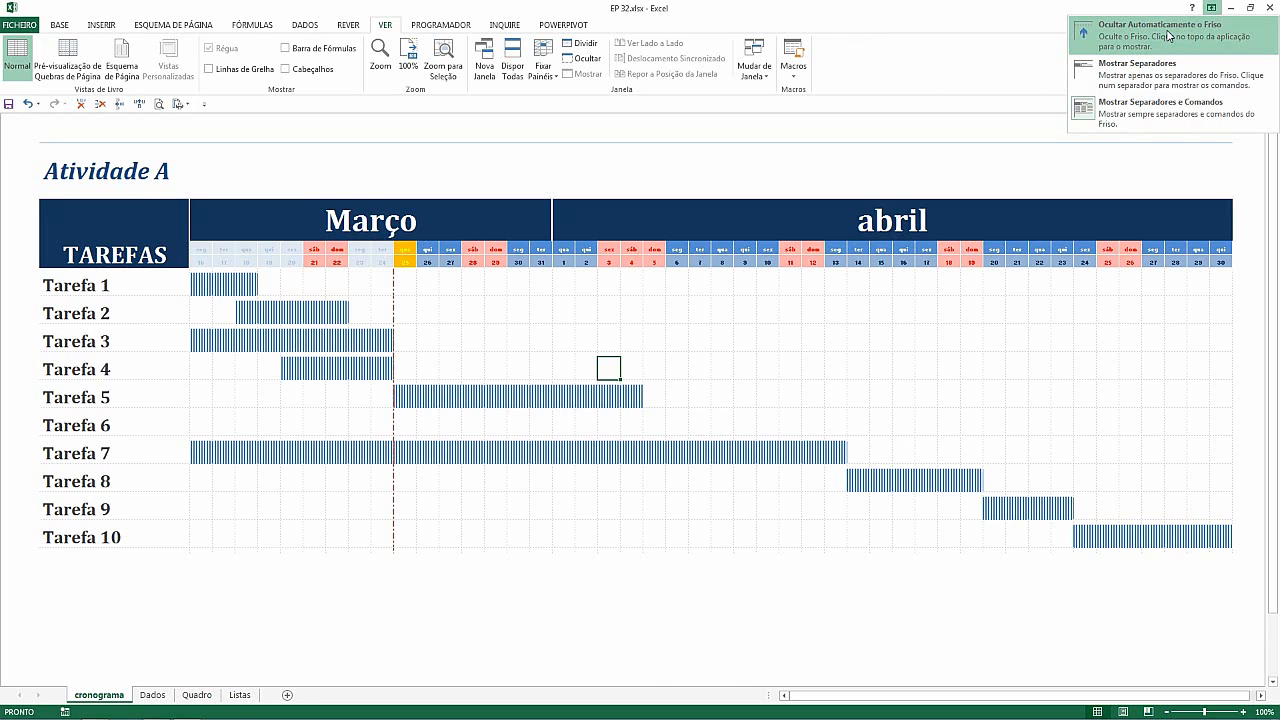
click(1169, 30)
click(432, 186)
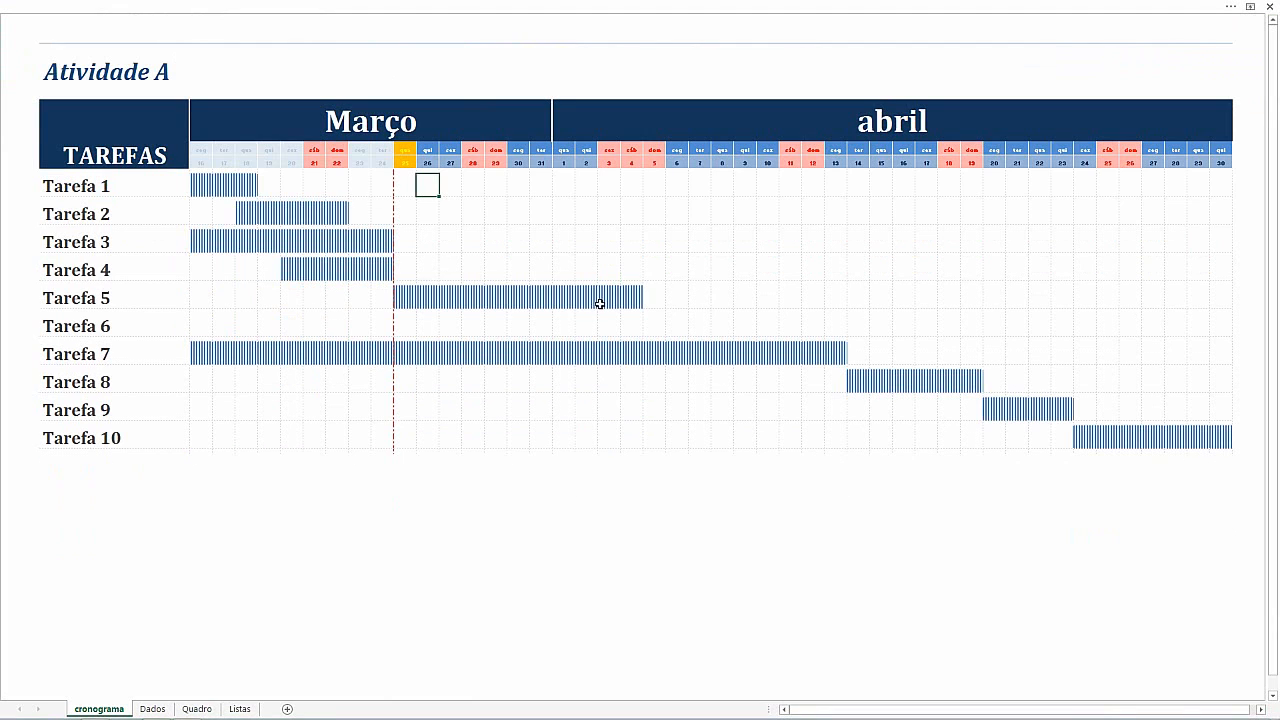
Restore the ribbon so it always shows both tabs and commands
click(522, 355)
click(335, 165)
click(313, 149)
click(1251, 7)
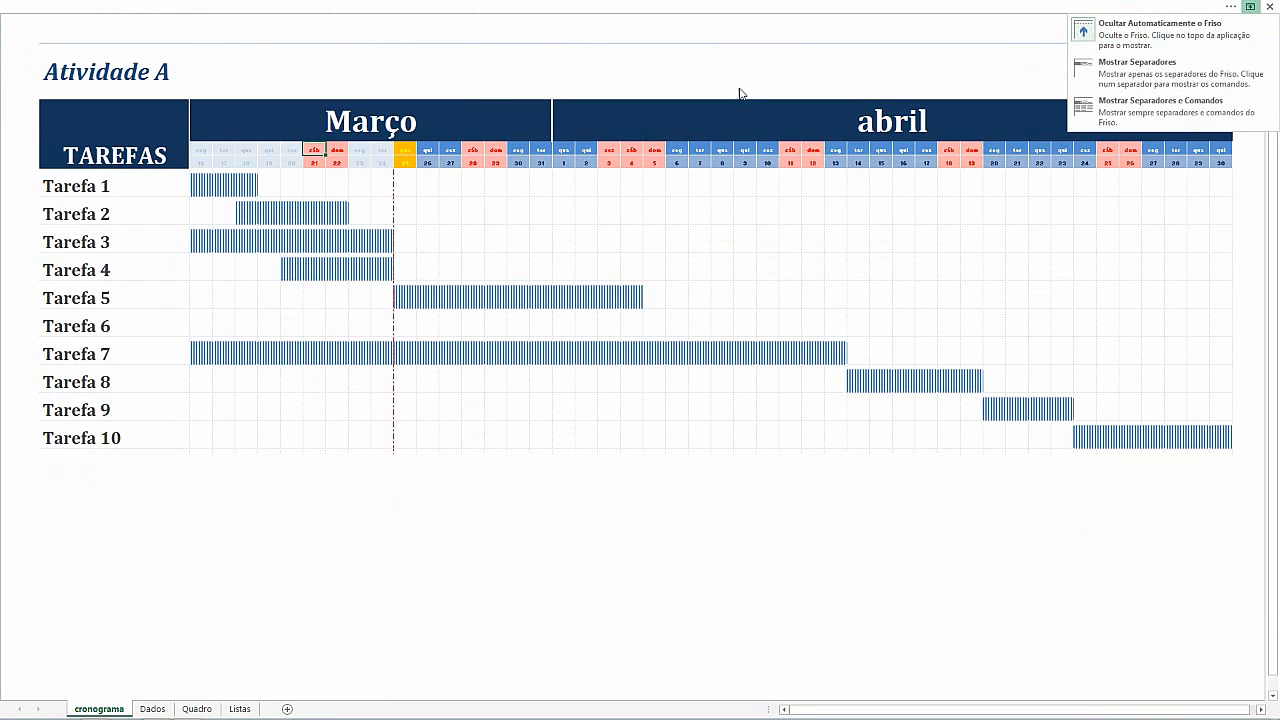
click(1120, 112)
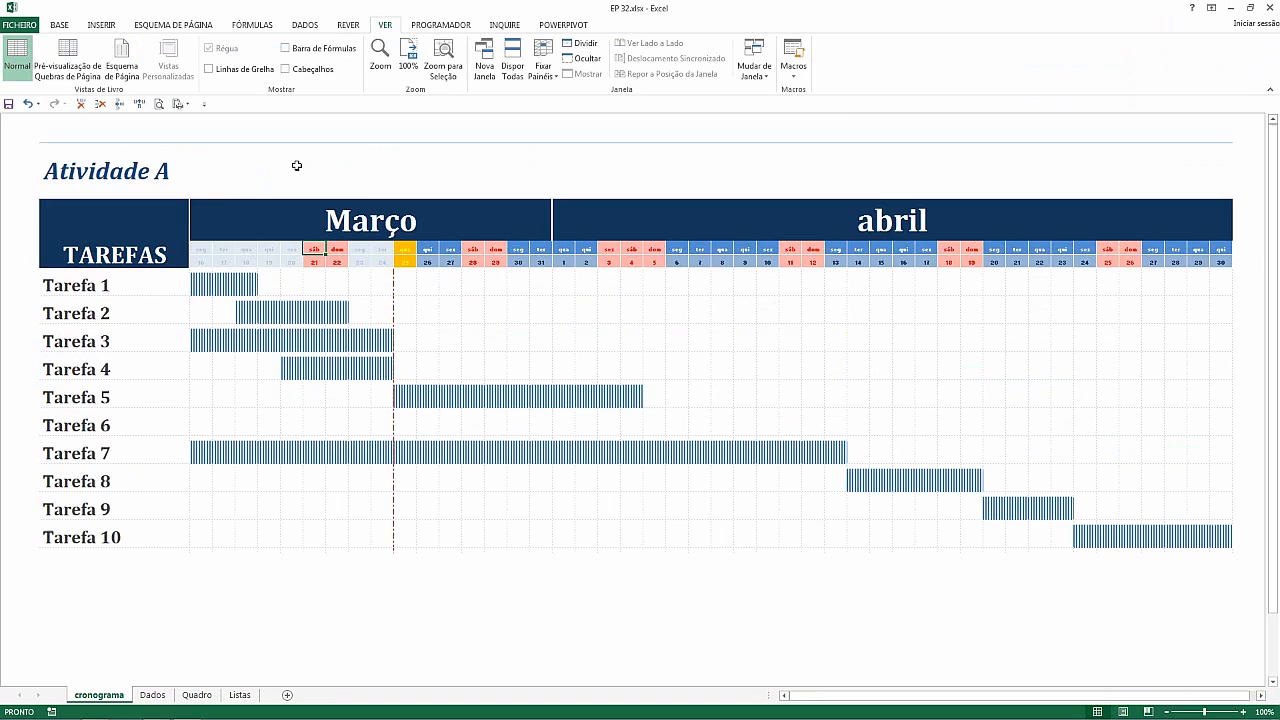
Select the date header rows and reorder their conditional formatting rules, moving the F$7<HOJE() past-date rule to the top
drag(314, 253, 205, 249)
drag(361, 259, 614, 257)
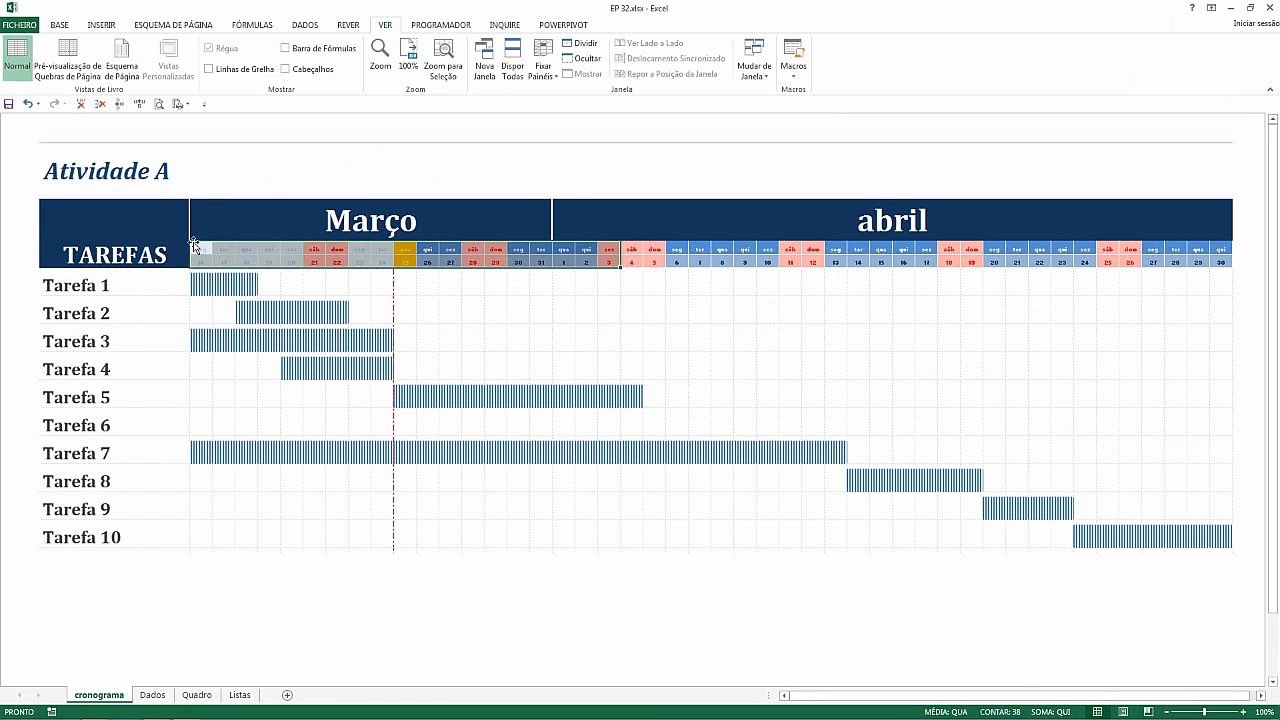
drag(196, 249, 1037, 260)
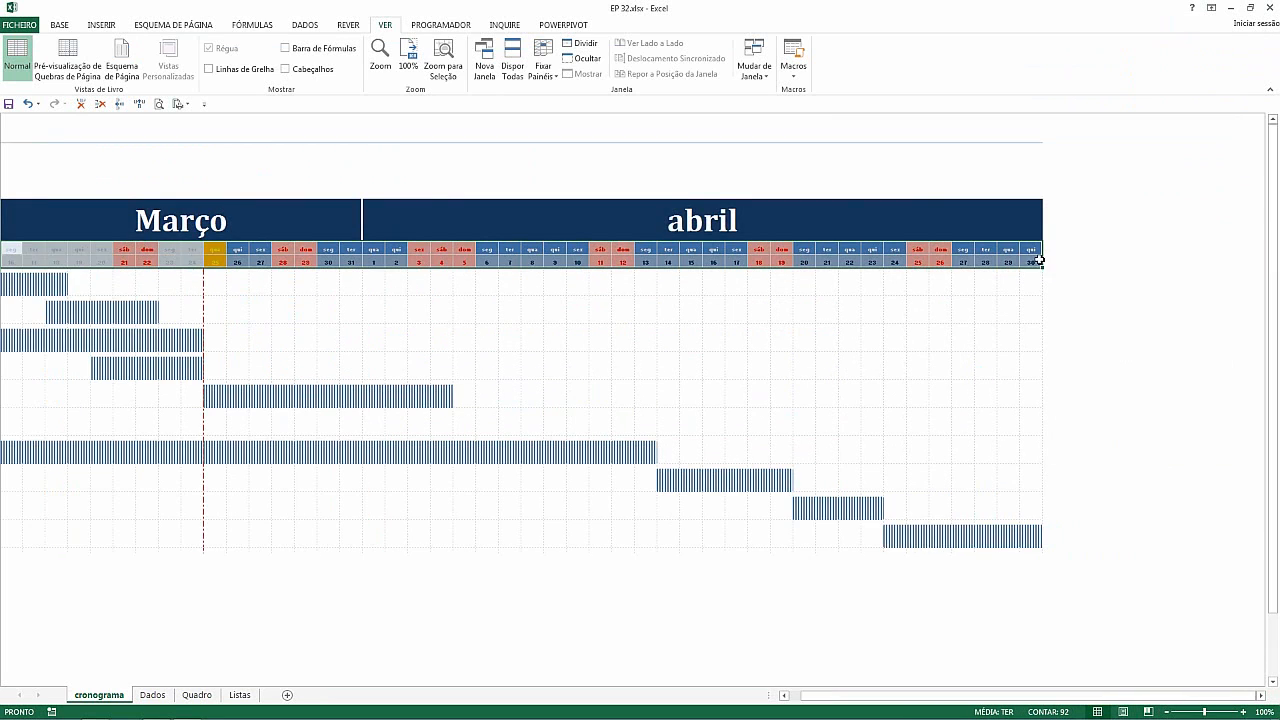
drag(942, 695, 843, 700)
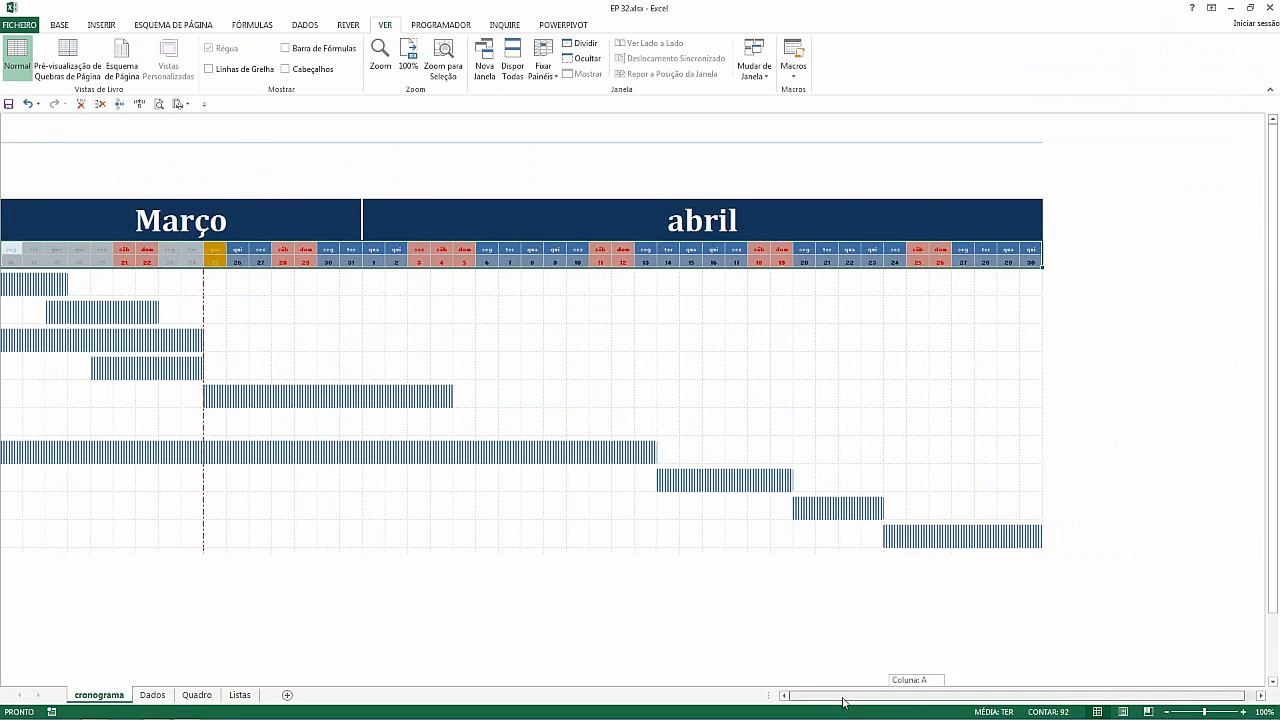
click(58, 24)
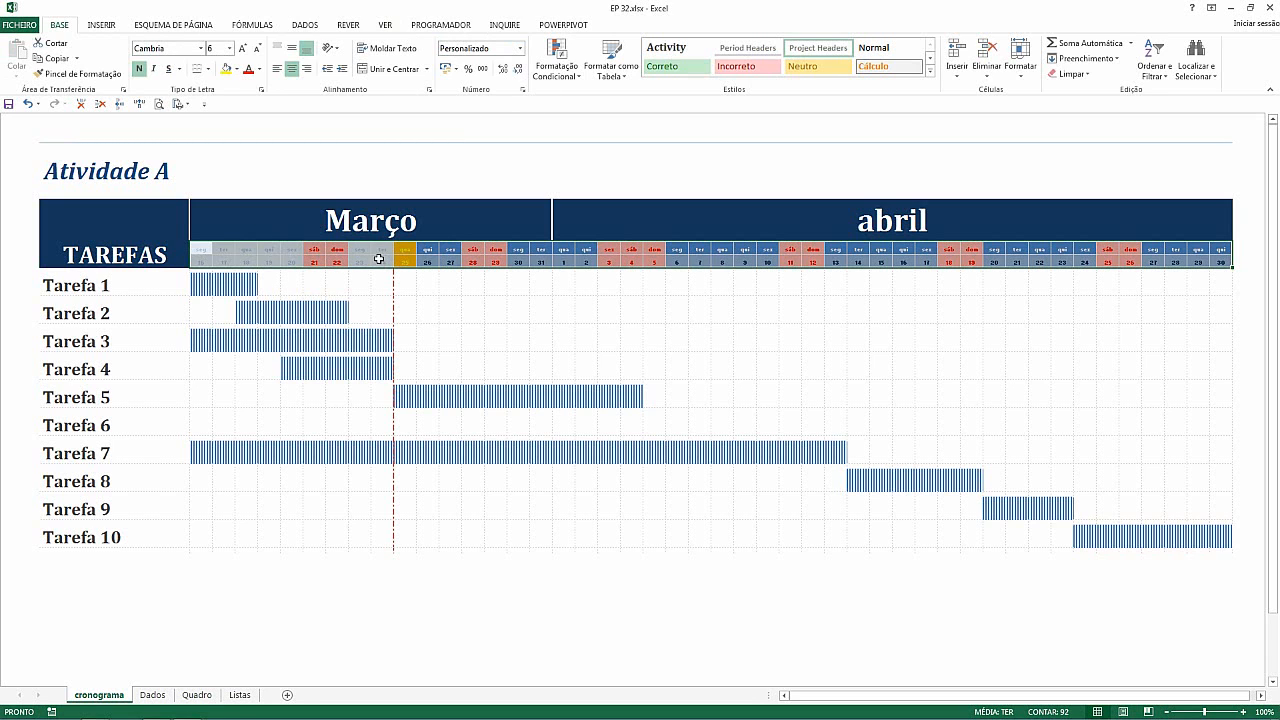
click(556, 62)
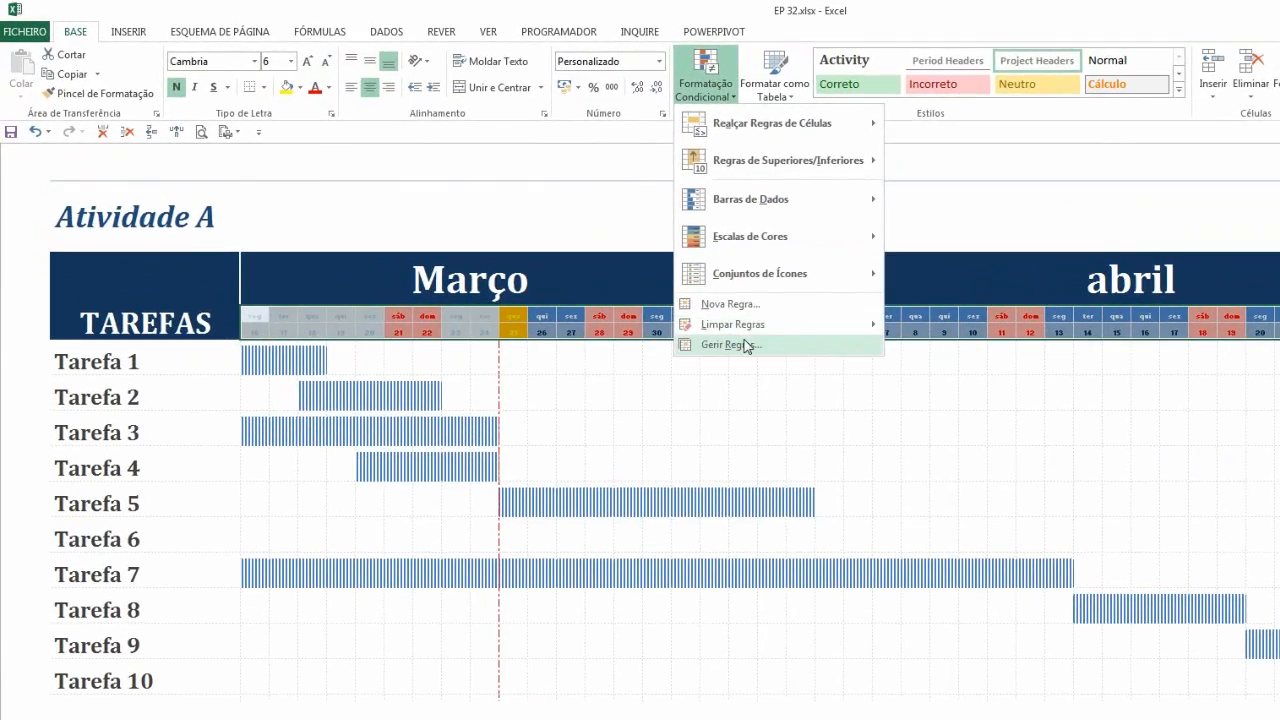
click(745, 346)
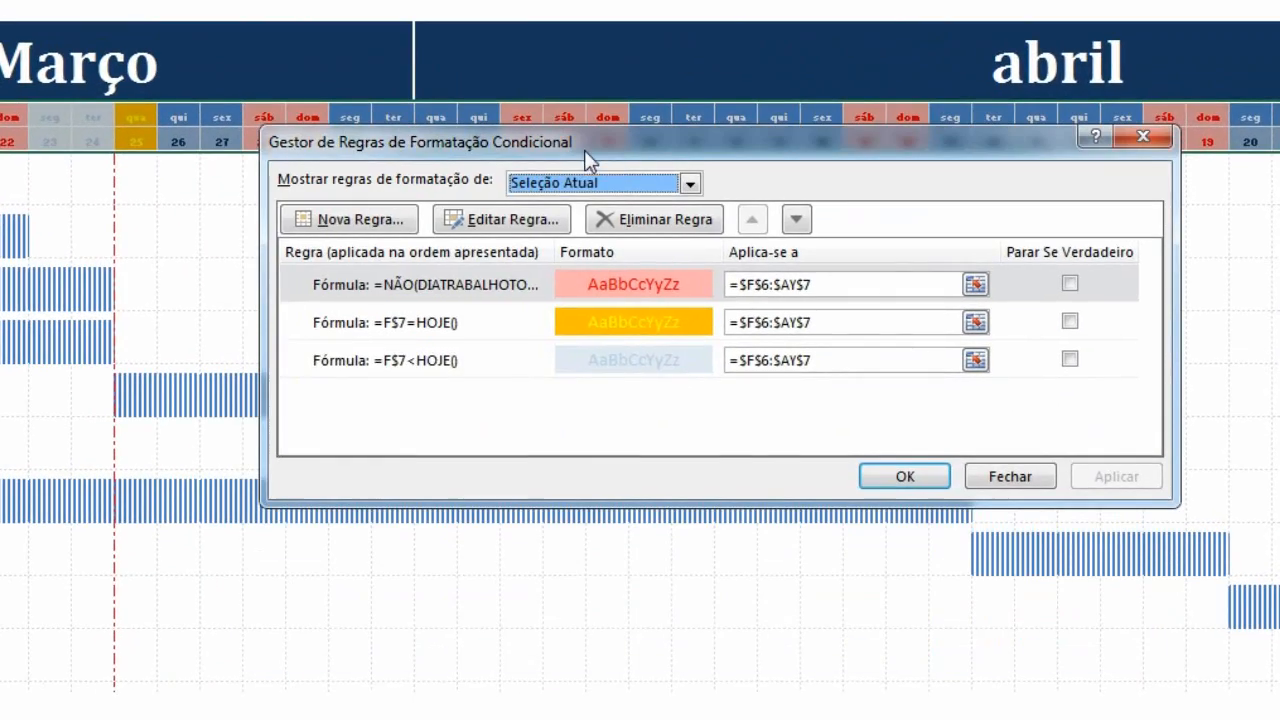
click(418, 374)
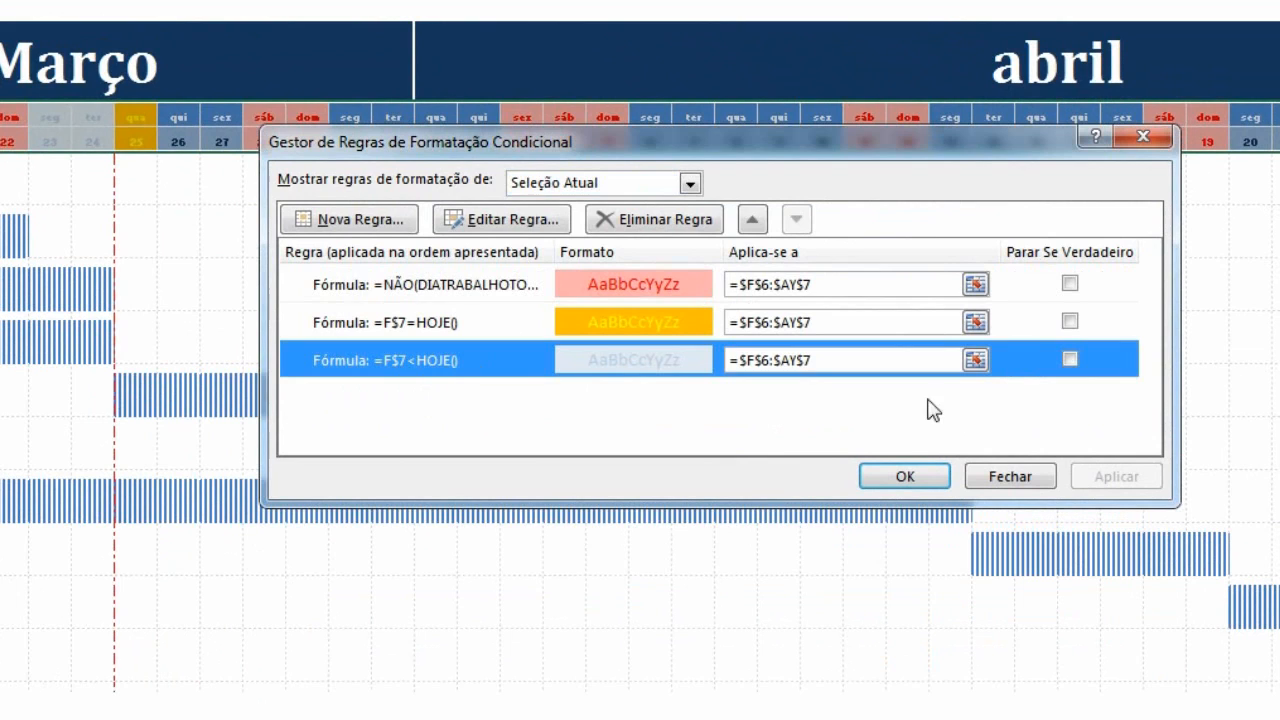
click(752, 219)
click(752, 219)
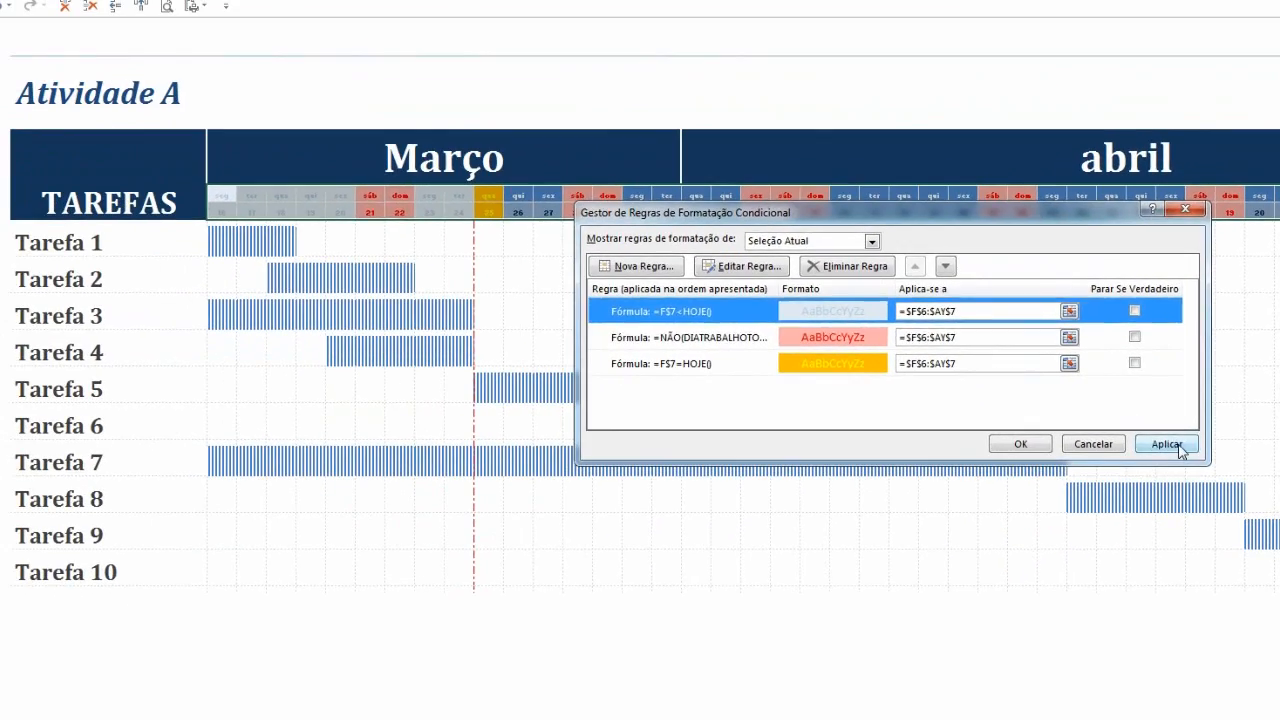
click(1167, 444)
click(1020, 444)
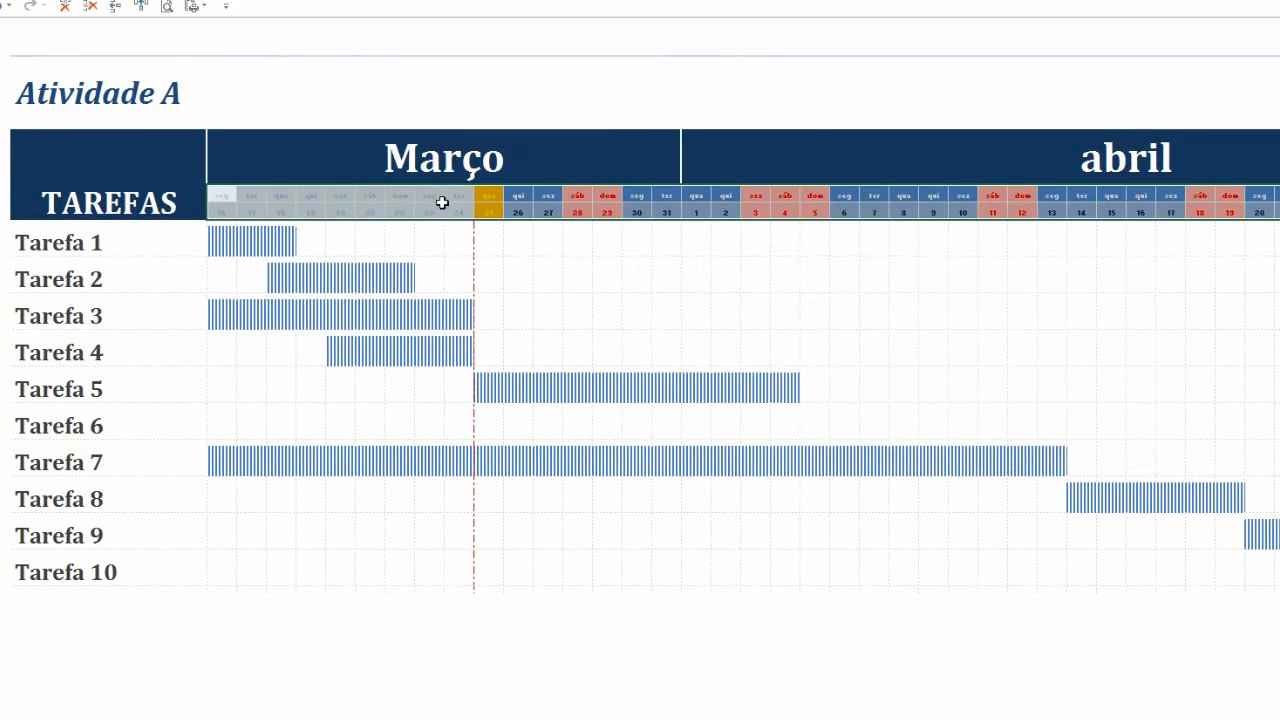
click(508, 247)
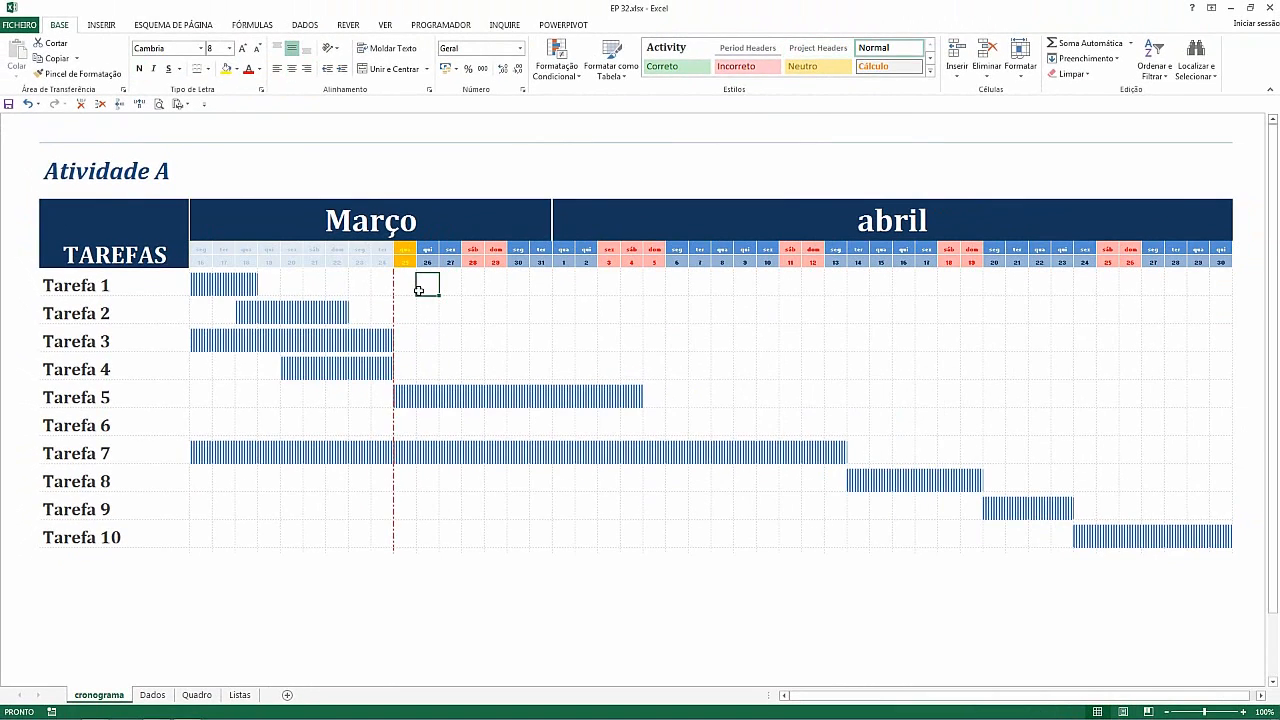
click(411, 280)
click(169, 224)
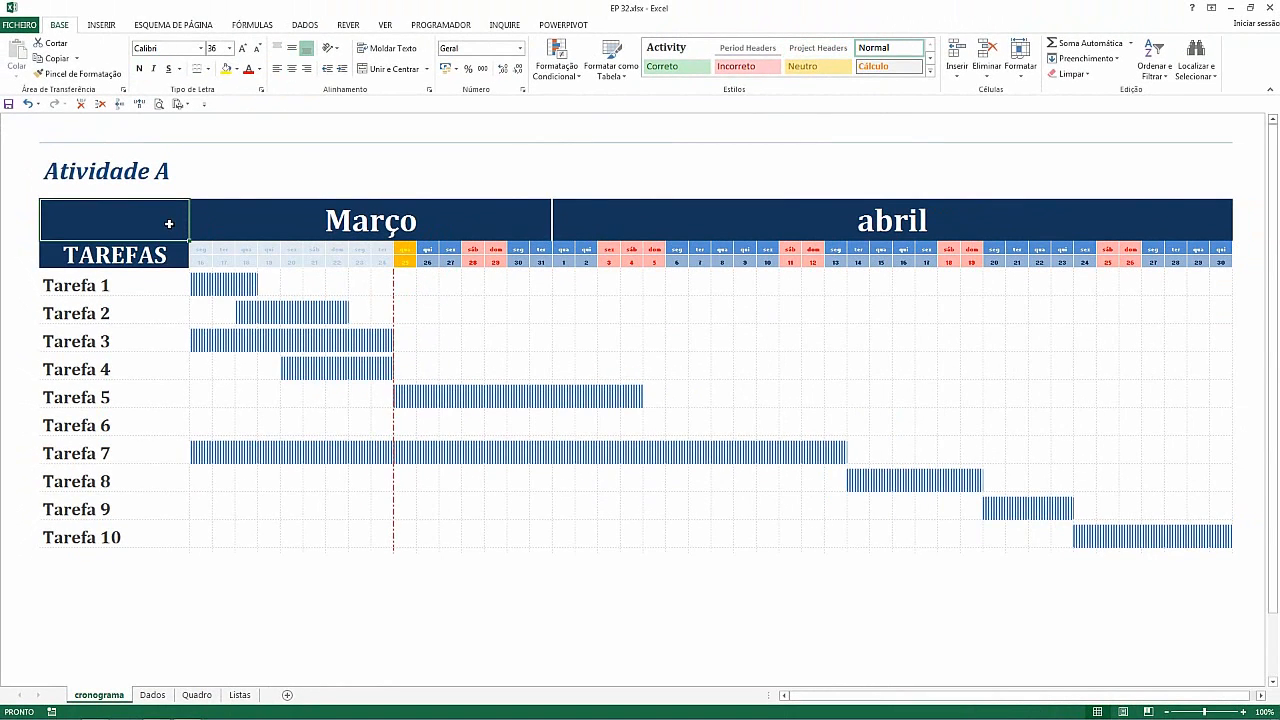
click(568, 225)
click(387, 223)
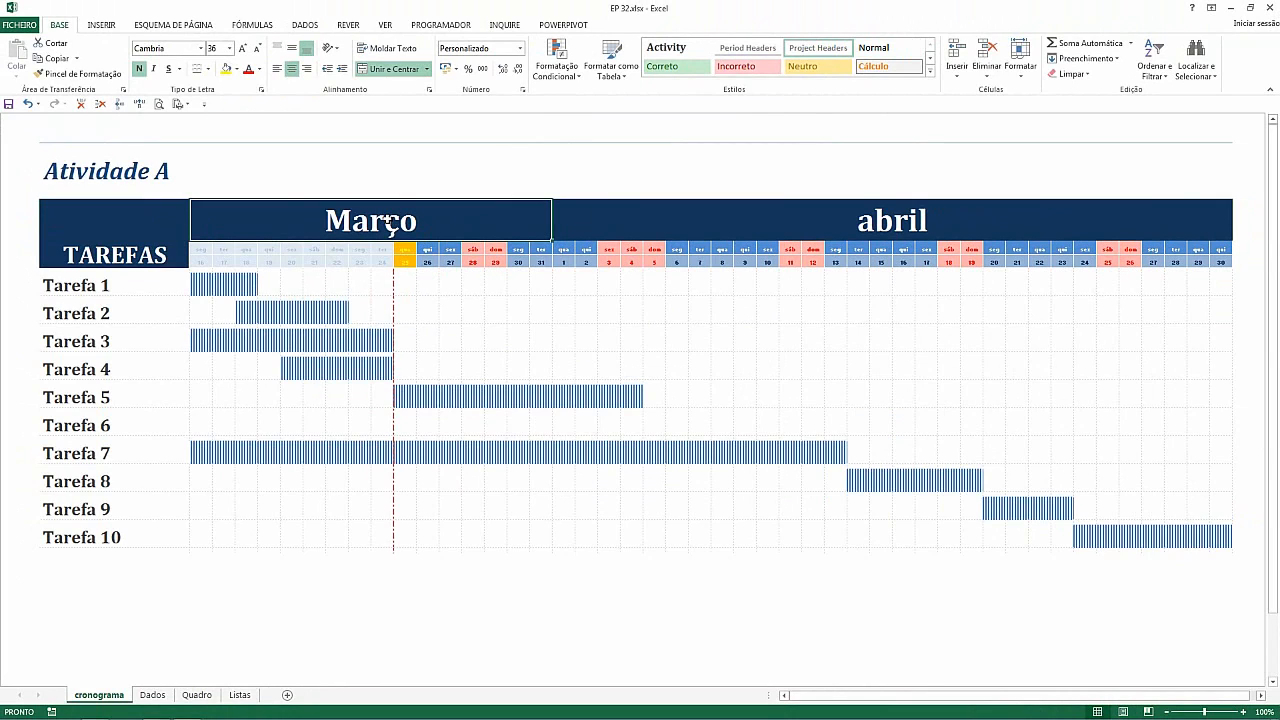